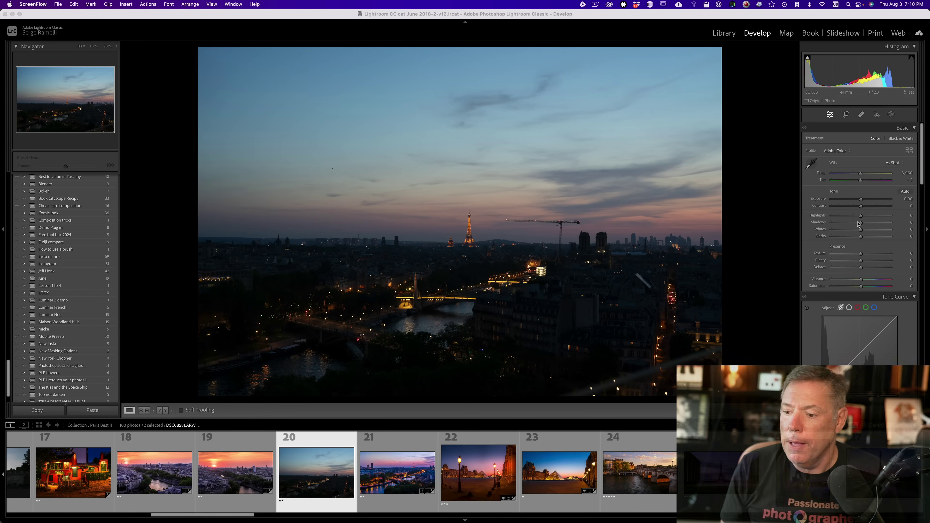
Lift Shadows to brighten the city, inspect a close-up and show the file and camera info overlay.
drag(859, 224, 909, 224)
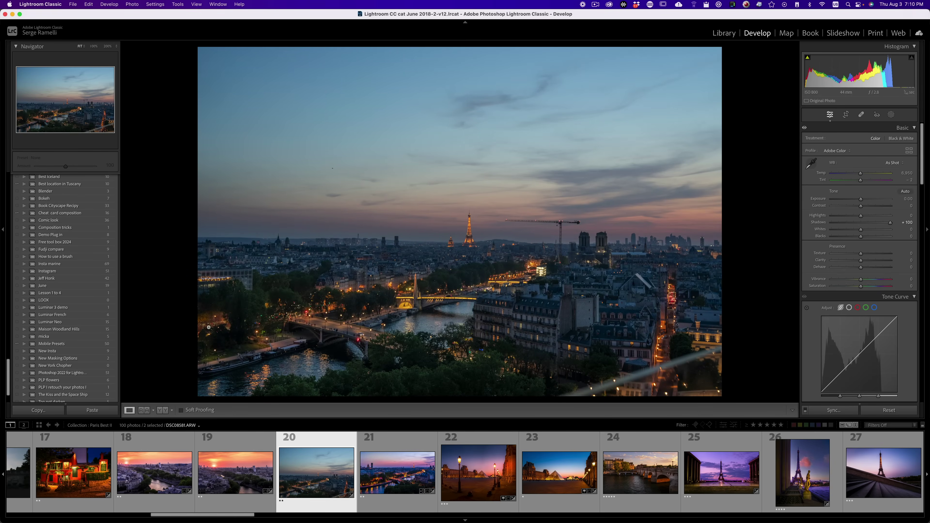
click(465, 259)
click(465, 259)
key(i)
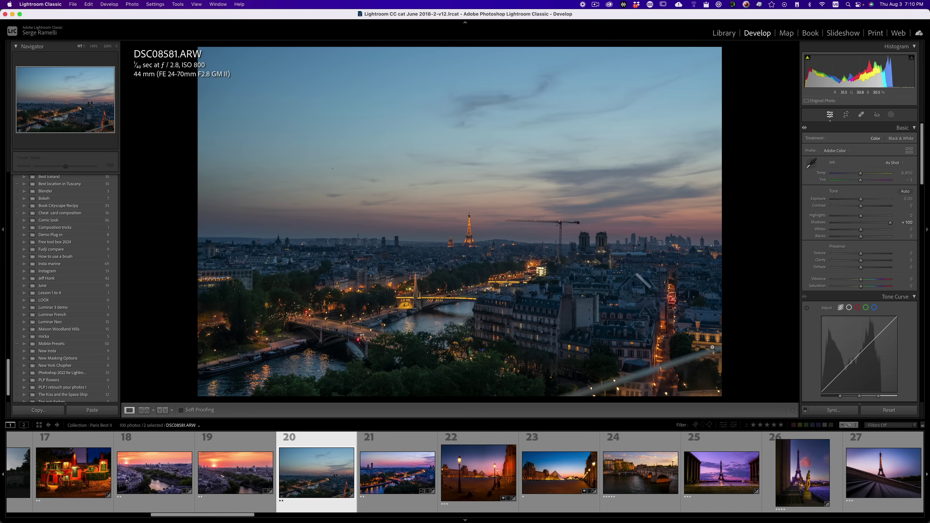
Check the Eiffel Tower and crane at 100%, then undo the Shadows boost back to 0.
click(525, 226)
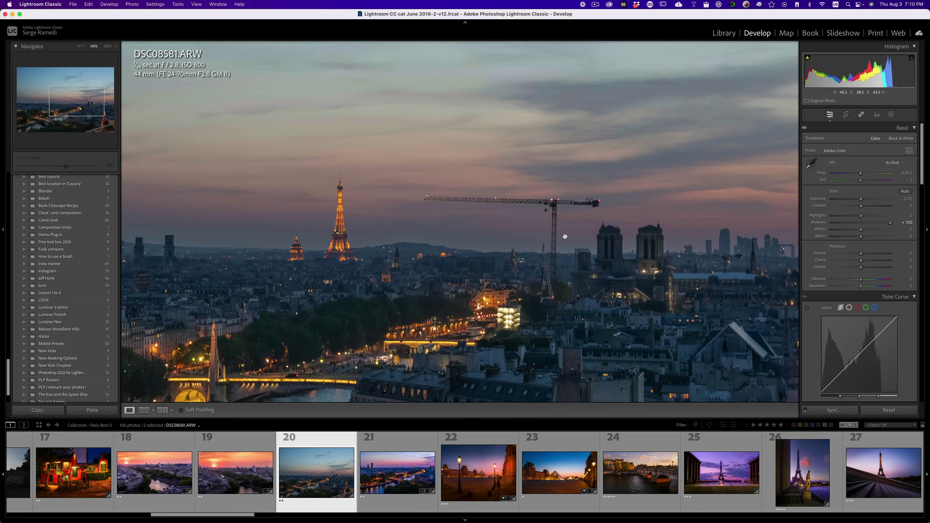
click(519, 236)
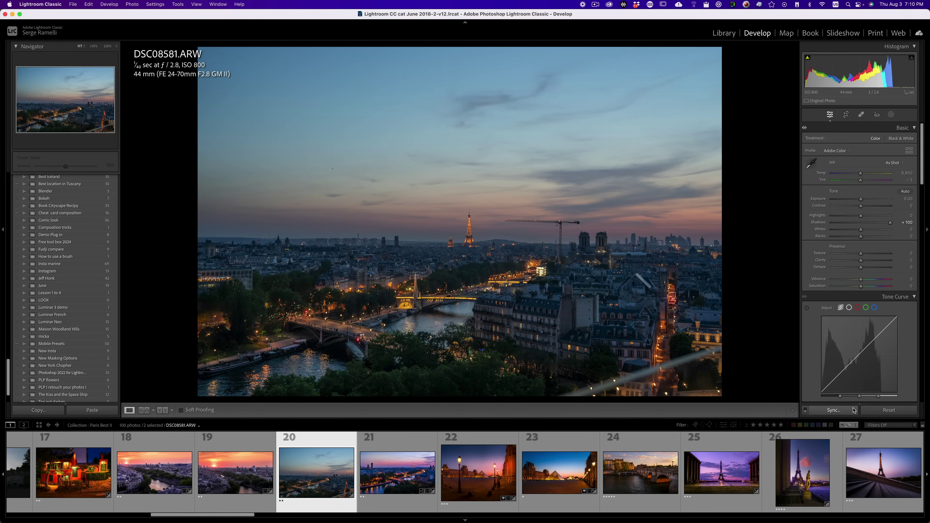
key(super+z)
click(494, 257)
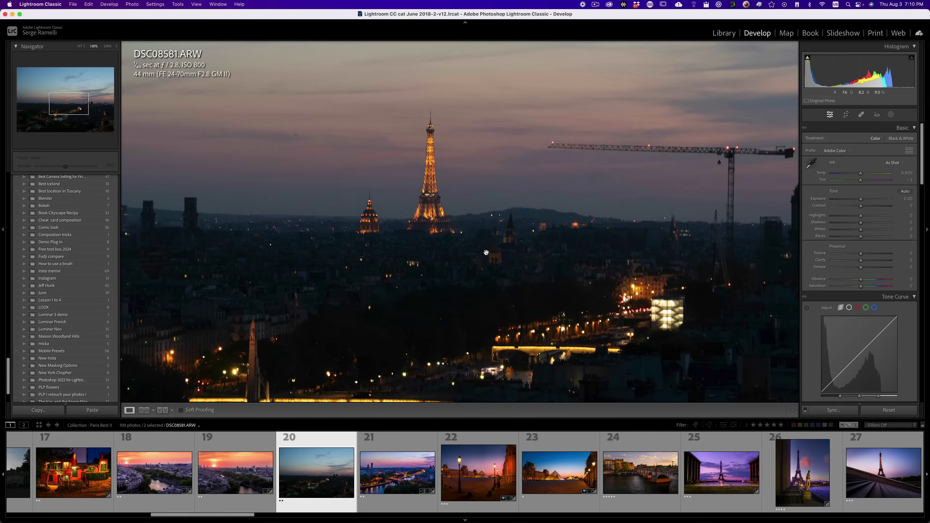
click(494, 257)
Denoise photo 20 at amount 52, creating DSC08581-Enhanced-NR.dng, and dismiss the error message.
right_click(327, 462)
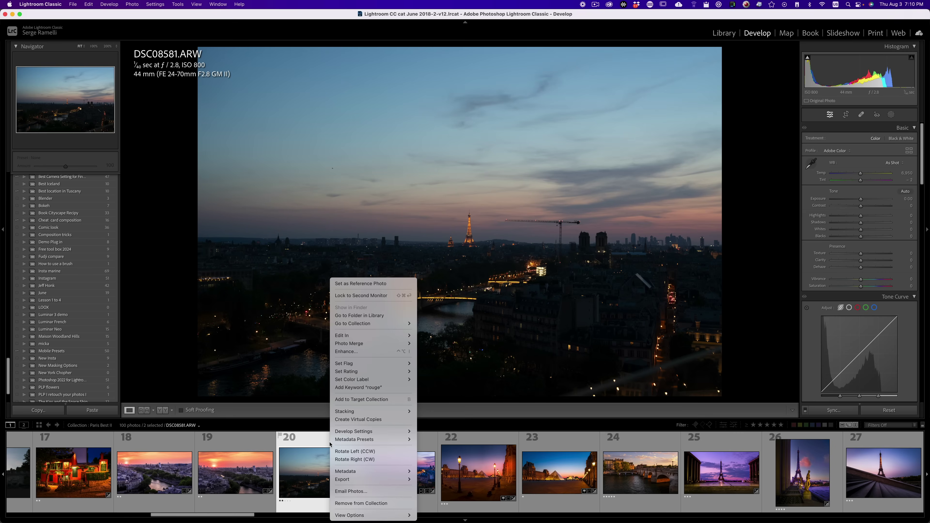
click(362, 352)
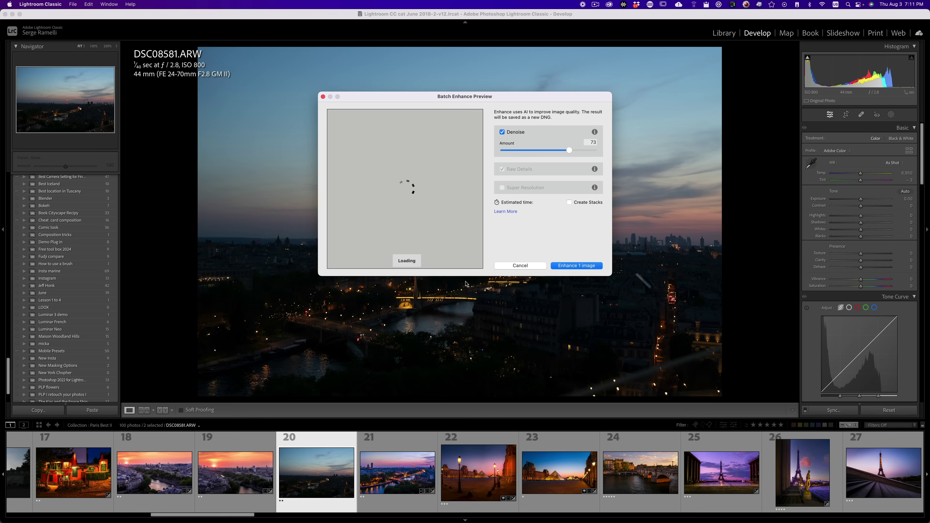
click(550, 150)
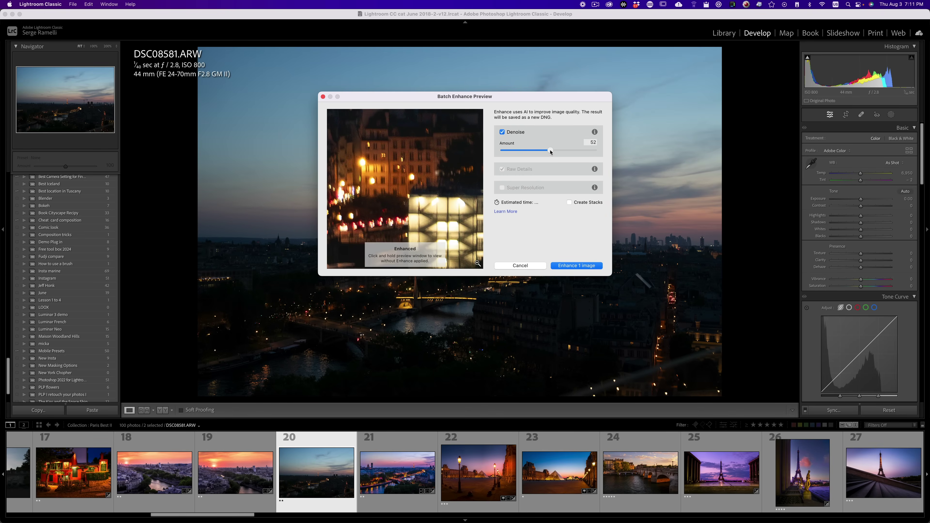
drag(429, 165, 401, 214)
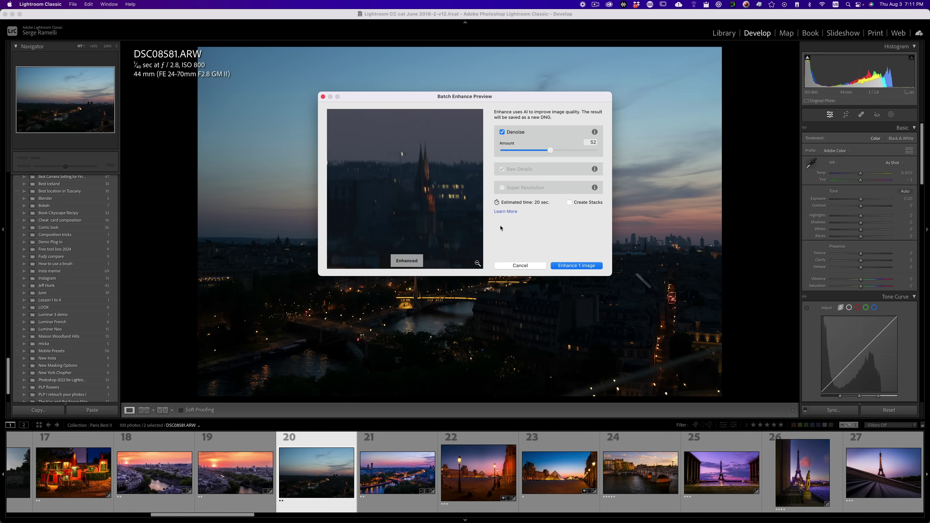
click(579, 267)
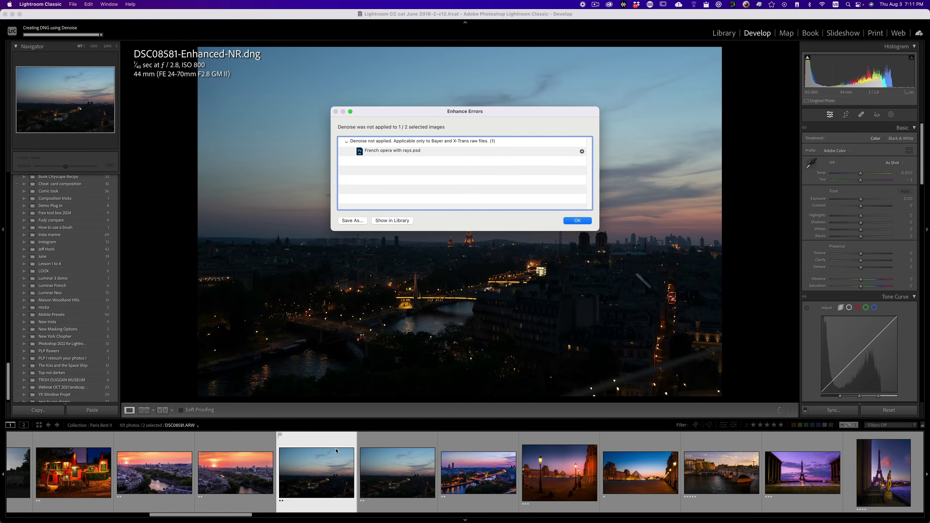
click(585, 220)
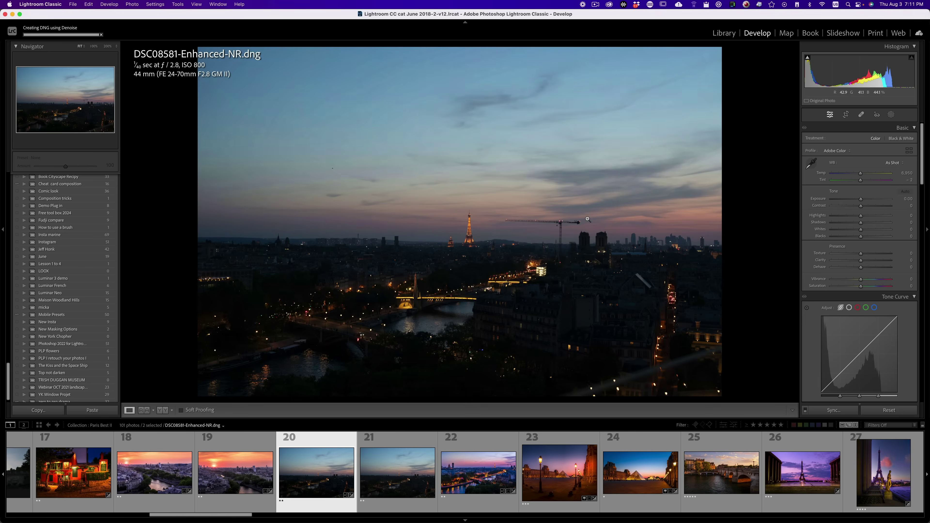
On the enhanced DNG set Highlights −100, Shadows +100, Whites +47, Blacks −11, then compare before/after.
click(329, 436)
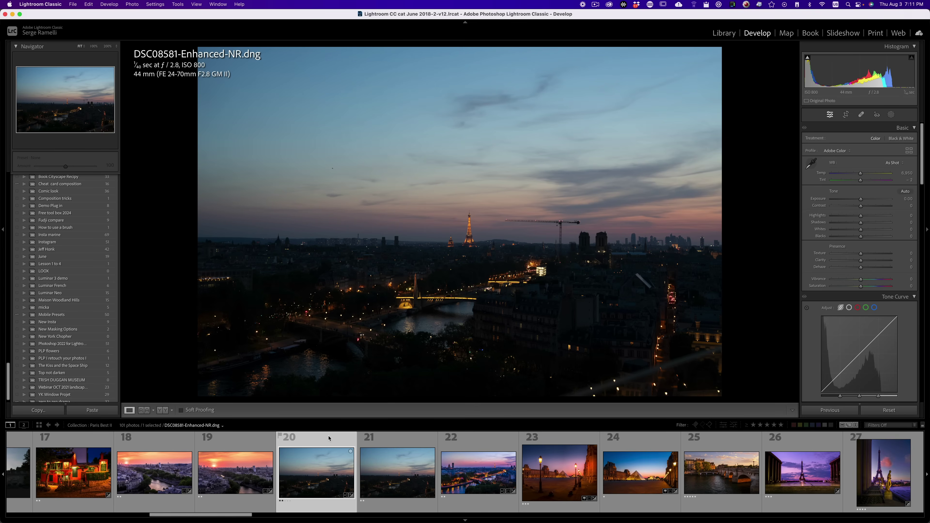
click(463, 269)
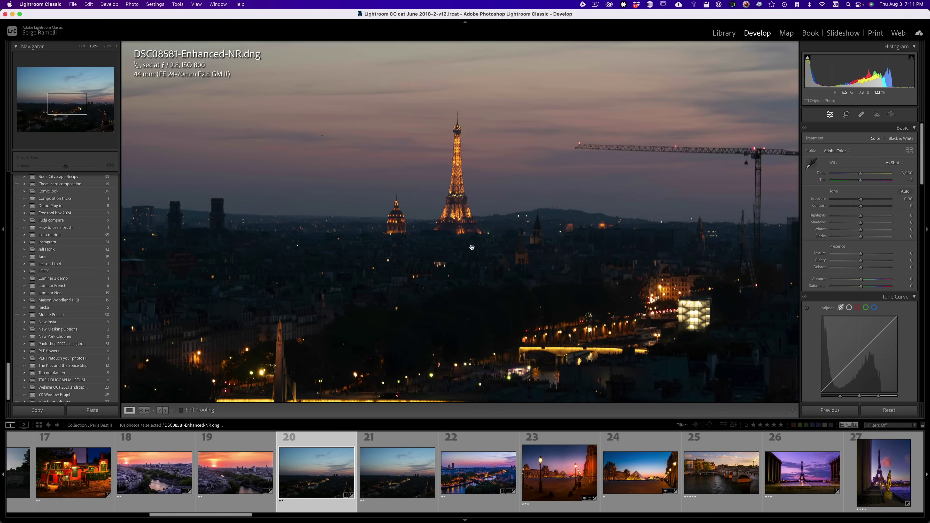
click(450, 274)
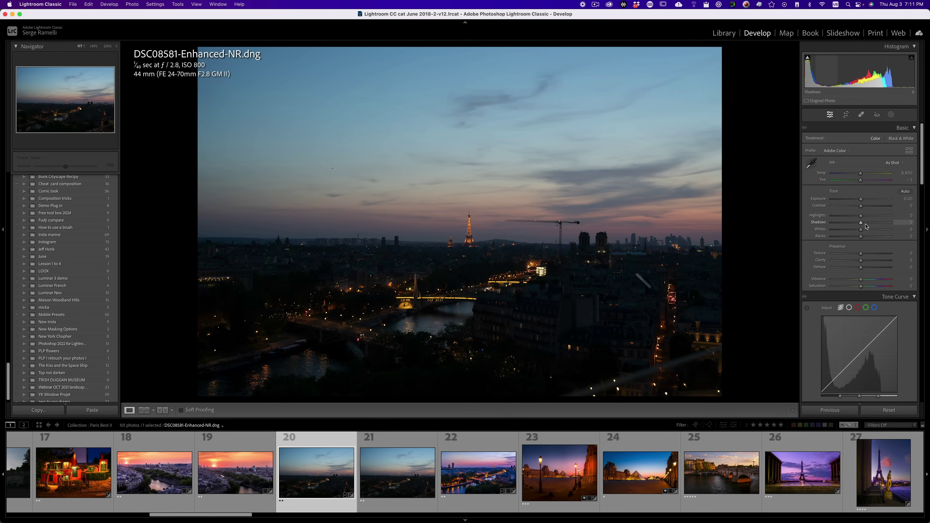
drag(865, 225, 831, 216)
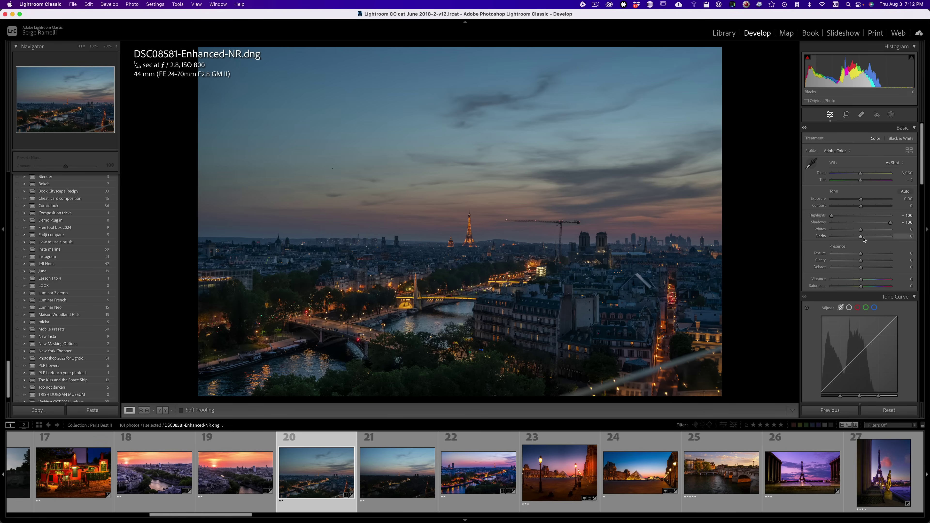
mouse_move(863, 239)
mouse_down()
mouse_move(850, 238)
mouse_move(858, 237)
mouse_up()
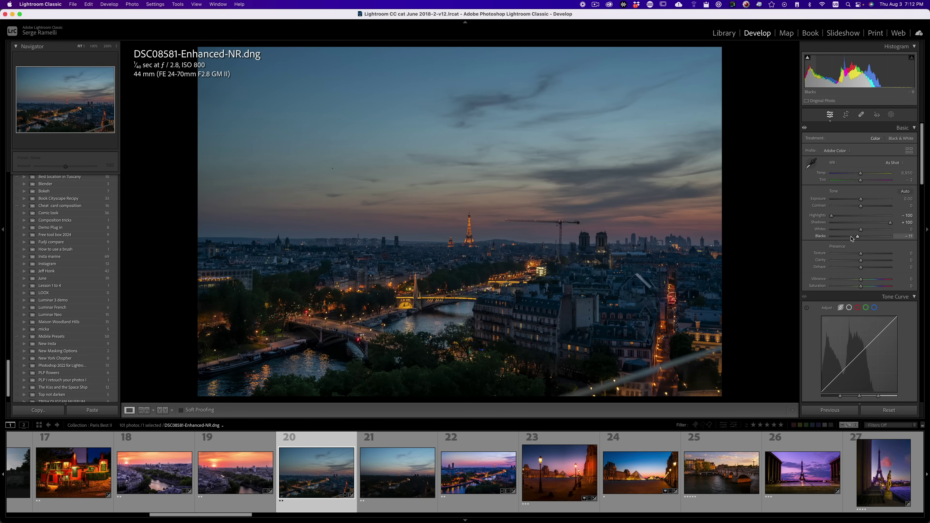
drag(861, 230, 874, 232)
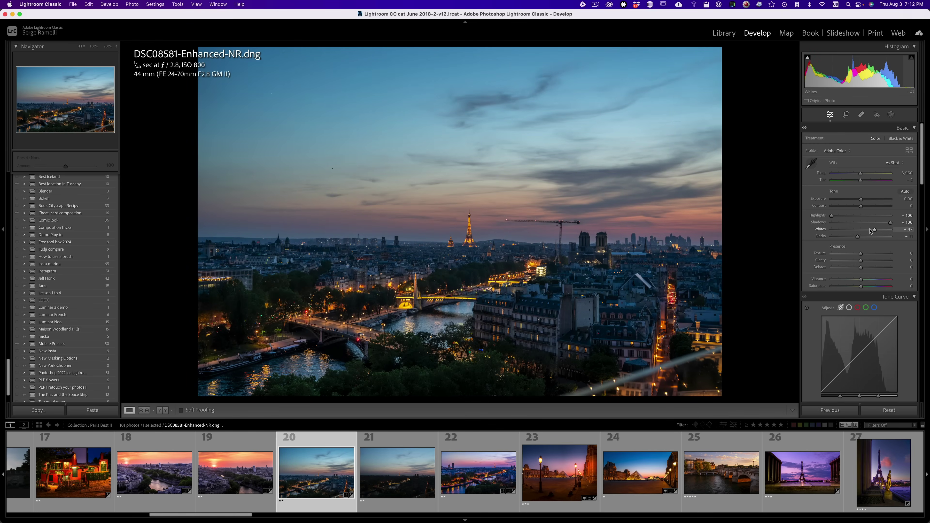
key(backslash)
key(backslash)
key(backslash)
key(backslash)
Apply a 16 x 9 crop and position it to show more river and the Eiffel Tower.
click(846, 115)
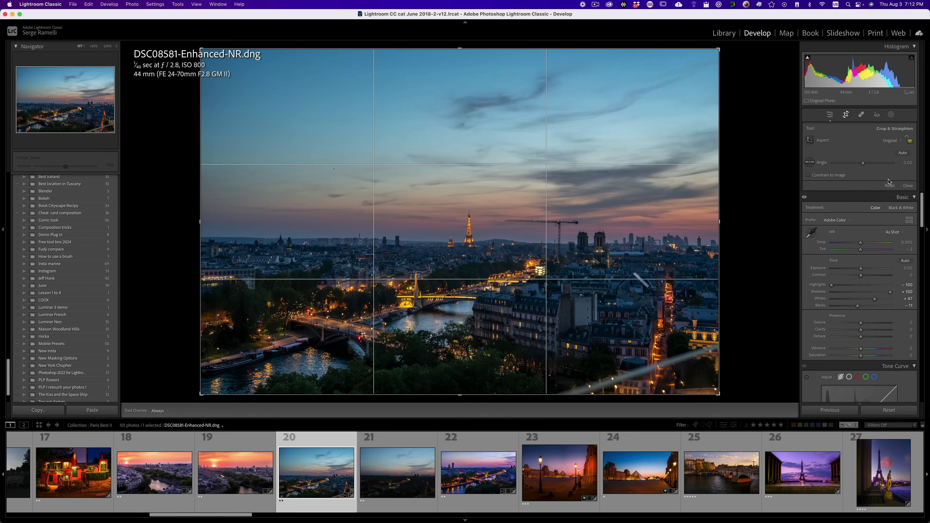
click(897, 141)
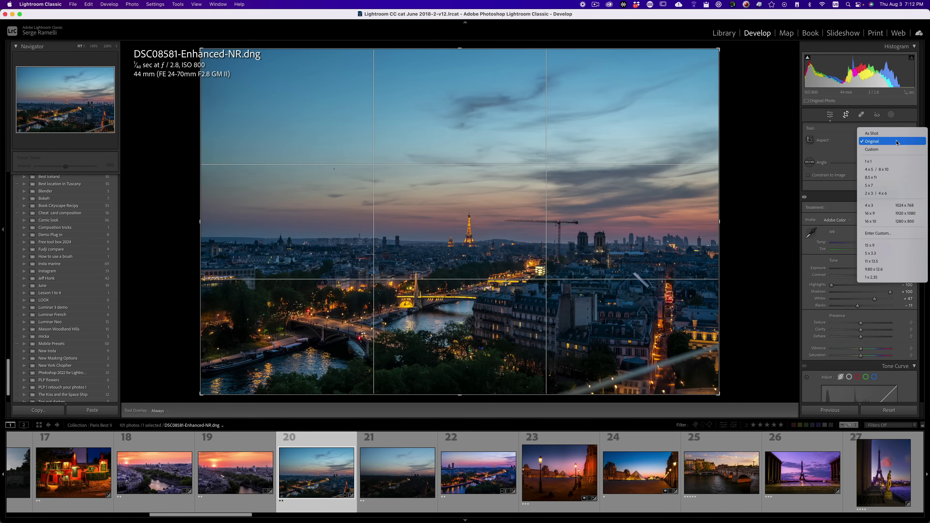
click(895, 214)
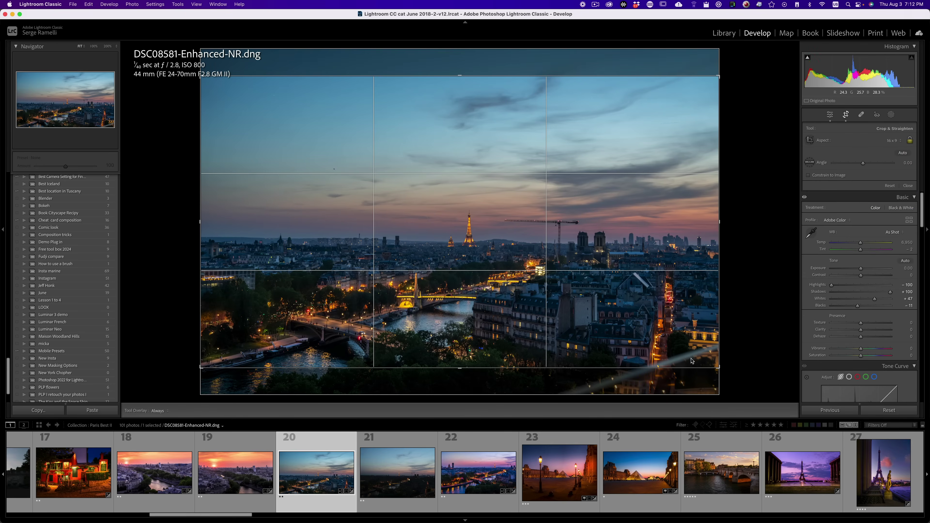
drag(717, 366, 684, 355)
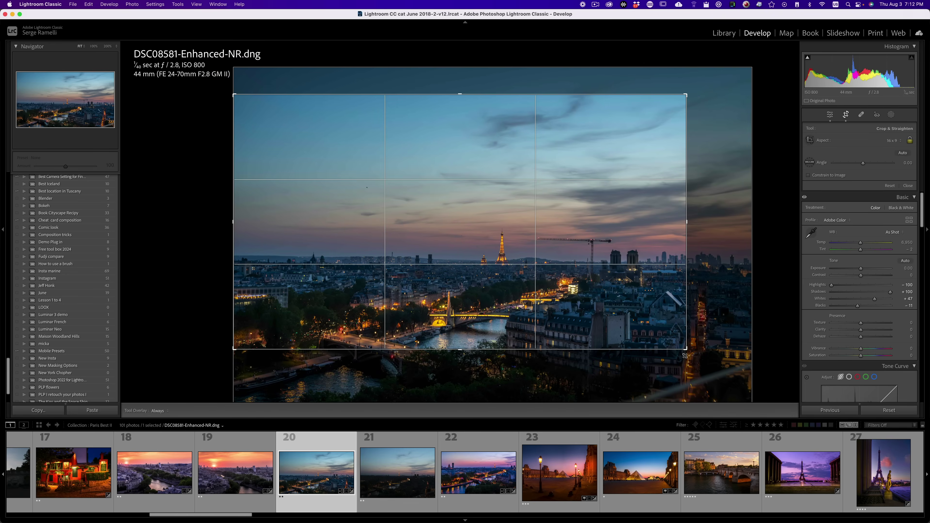
drag(608, 300, 581, 277)
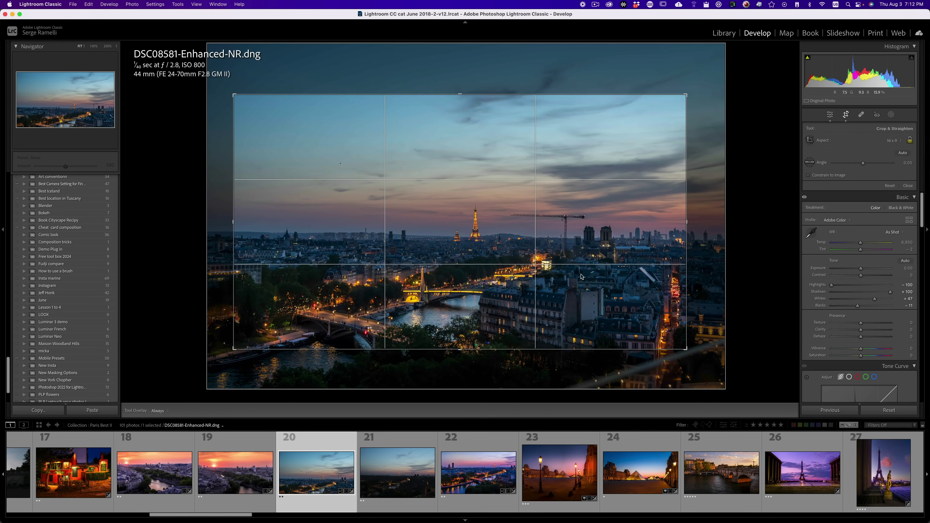
drag(669, 332, 618, 295)
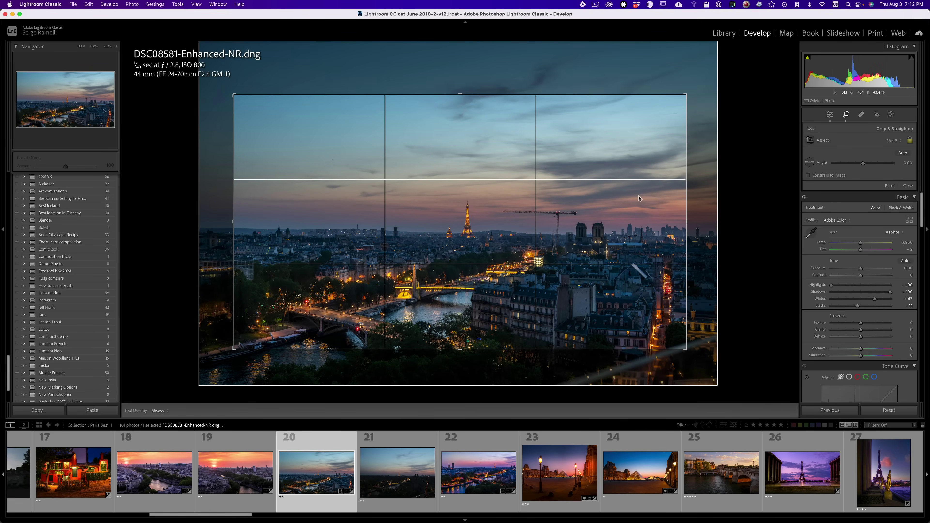
Fine-tune the 16:9 crop's size and the photo's position within it, then commit the crop.
drag(605, 303, 625, 303)
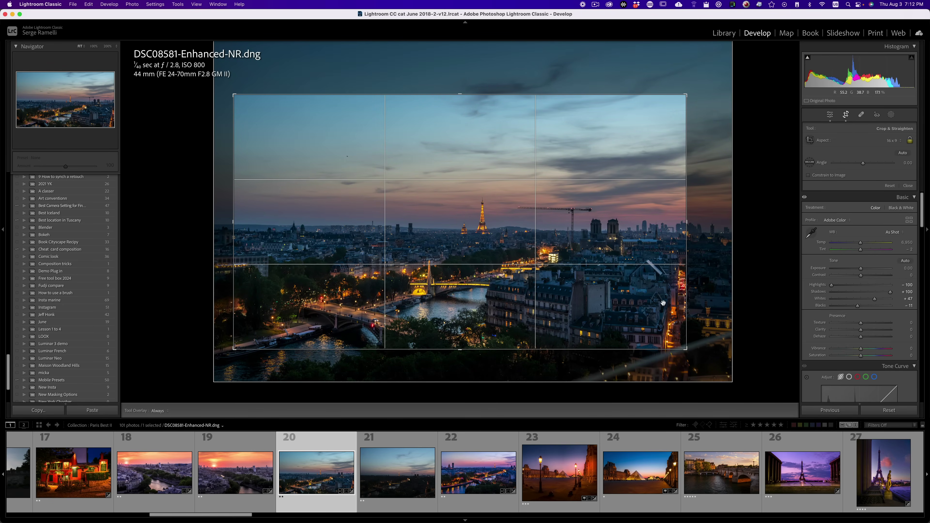
drag(667, 337, 570, 287)
drag(241, 102, 326, 149)
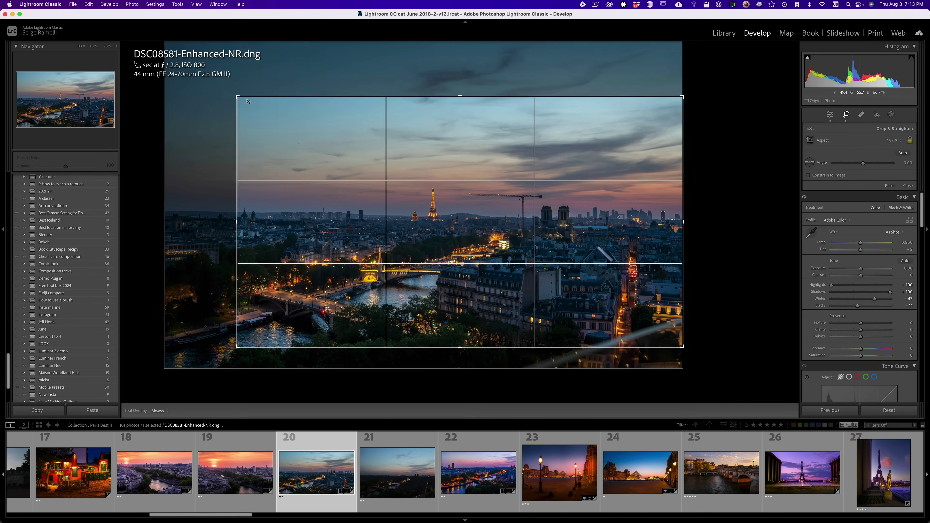
drag(280, 107, 216, 73)
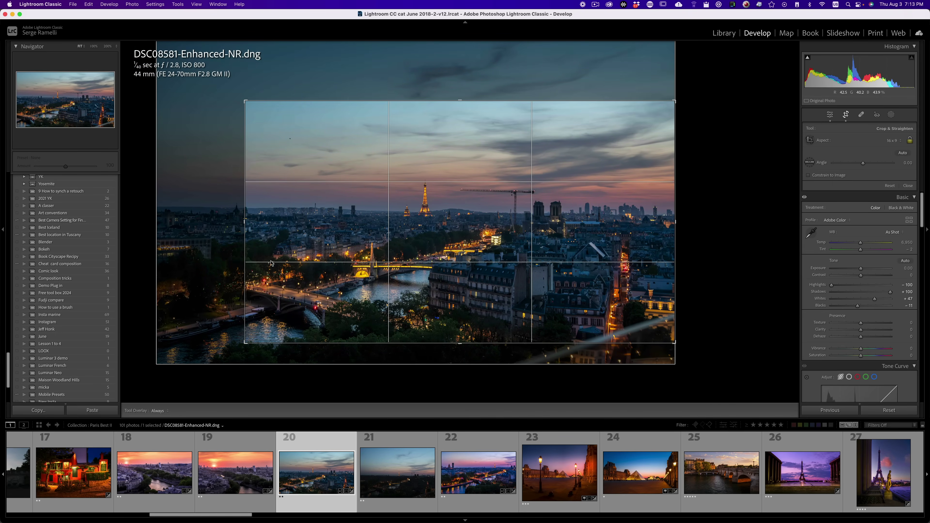
drag(361, 192, 371, 184)
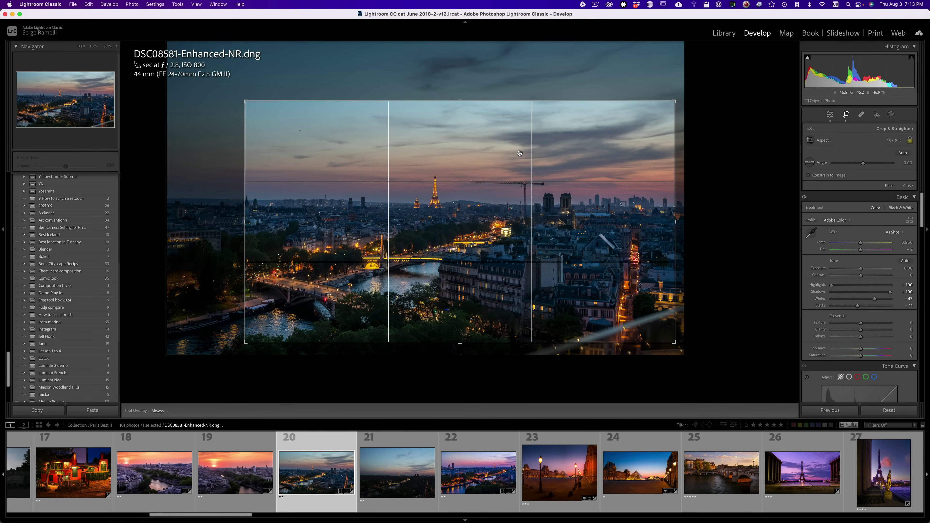
drag(520, 153, 513, 154)
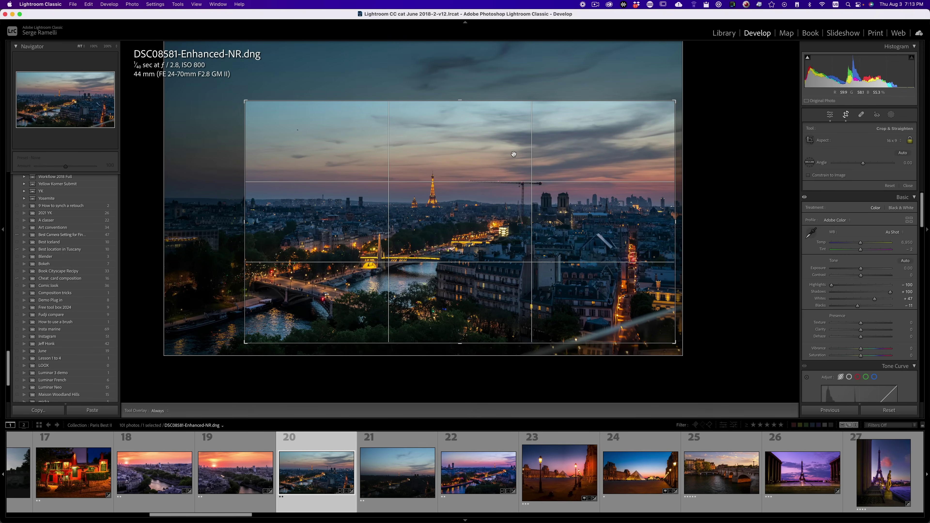
key(Return)
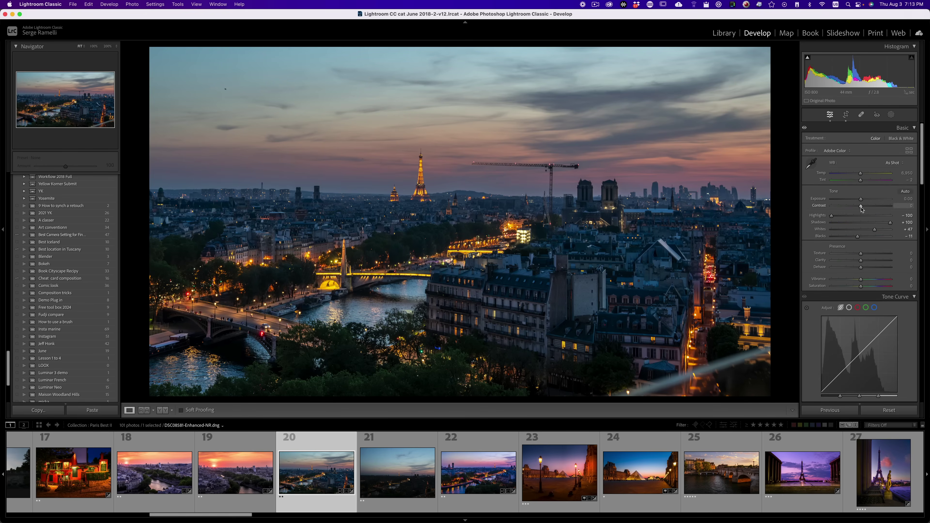
Raise Contrast to +36 and Exposure to +0.30.
click(871, 207)
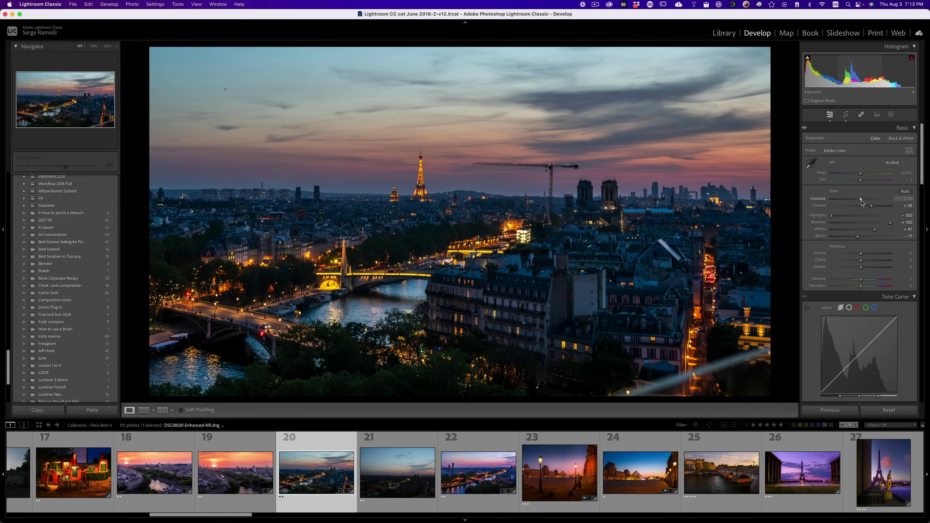
drag(861, 199, 862, 201)
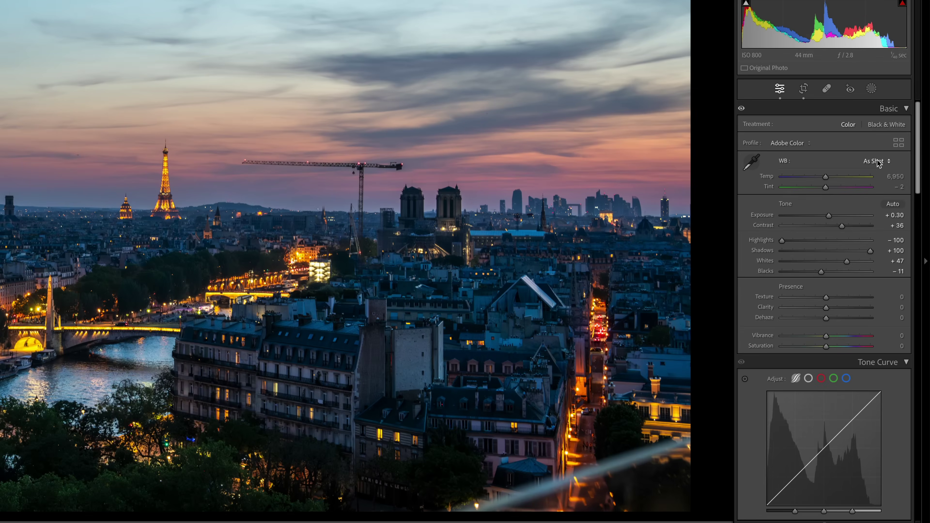
Apply Auto white balance, then warm it to Temp 7,795 and Tint +27.
click(892, 163)
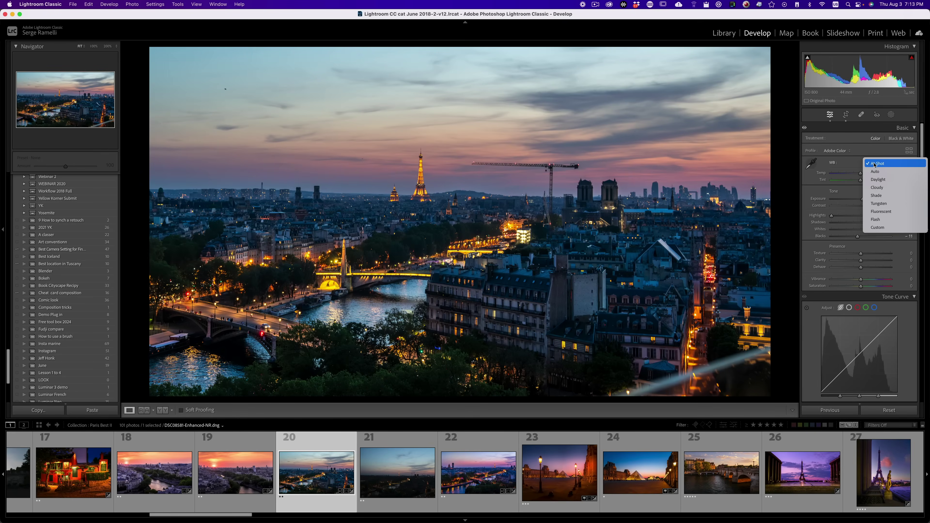
click(884, 173)
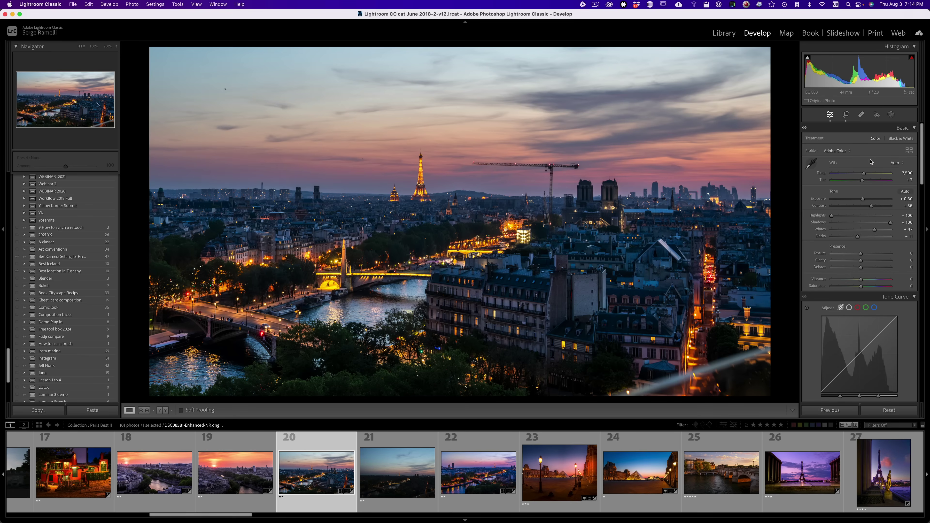
click(892, 163)
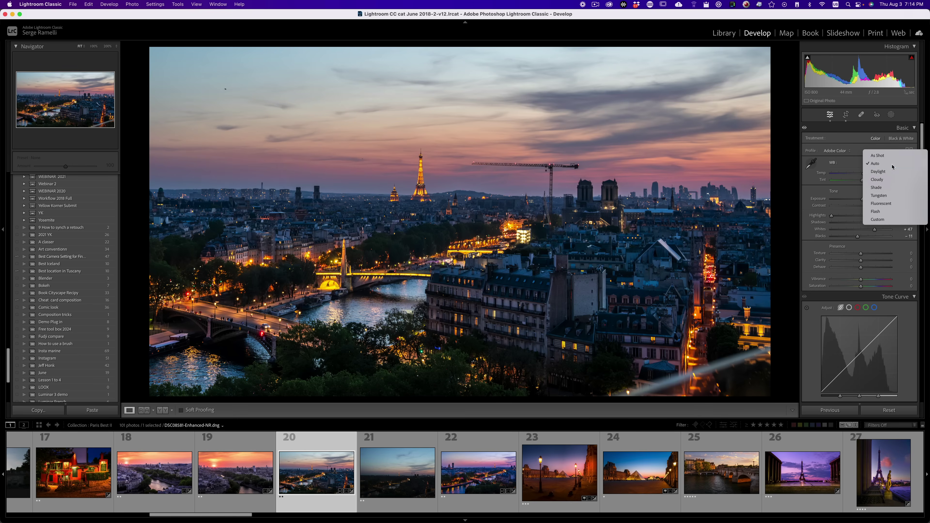
click(879, 163)
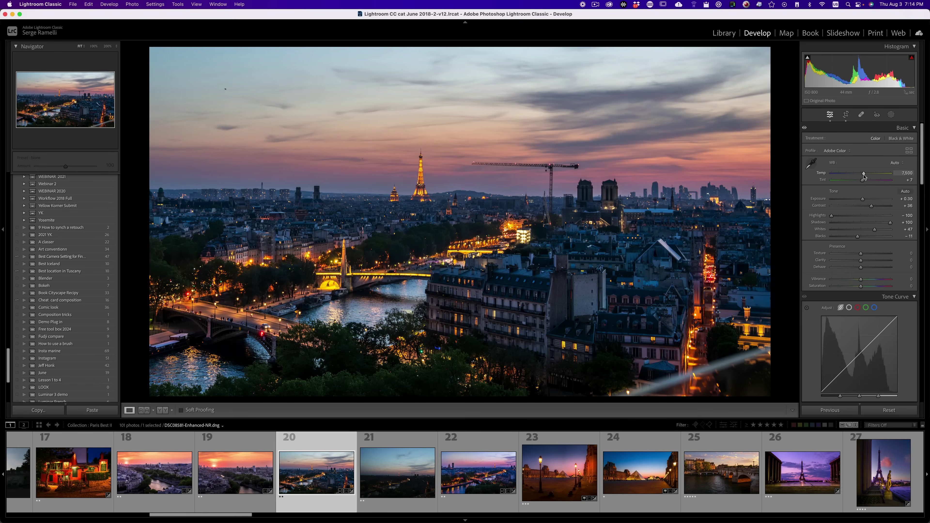
drag(864, 176, 865, 176)
drag(864, 182, 866, 181)
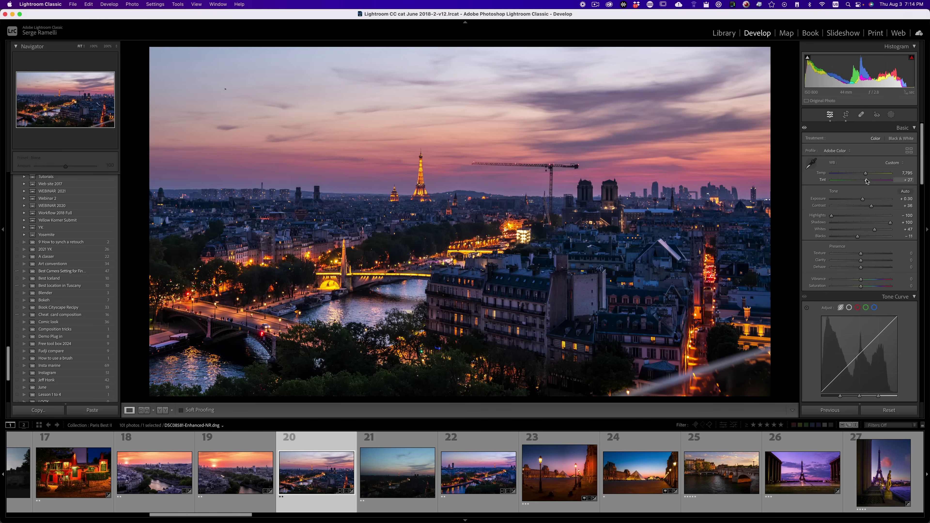
Tighten the crop around the Eiffel Tower, crane and Notre-Dame, reposition the photo and commit it.
click(846, 114)
drag(244, 101, 283, 117)
mouse_move(412, 212)
mouse_down()
mouse_move(419, 216)
mouse_move(402, 218)
mouse_up()
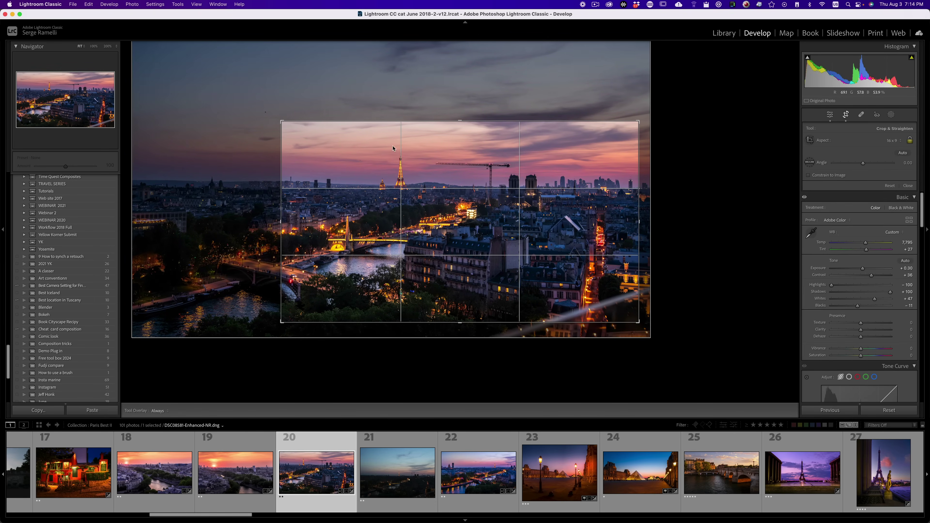
key(Return)
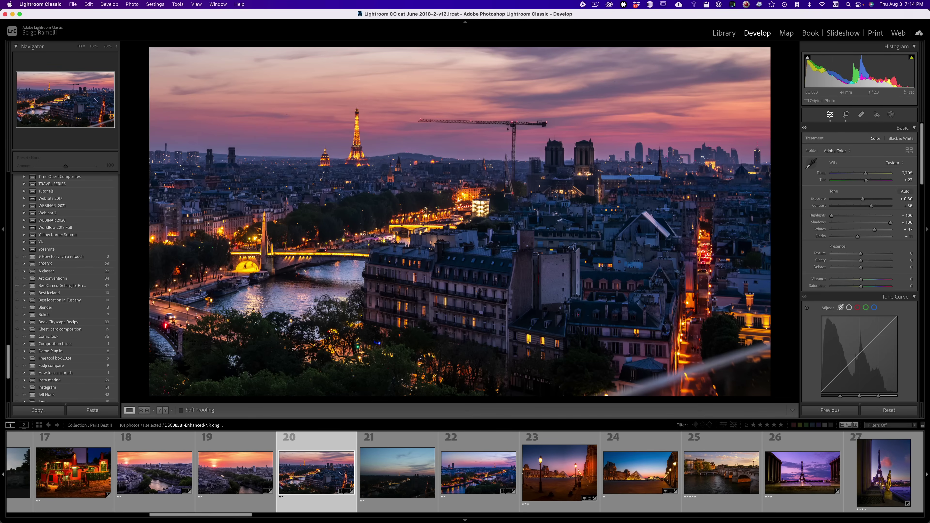
scroll(824, 205, down, 10)
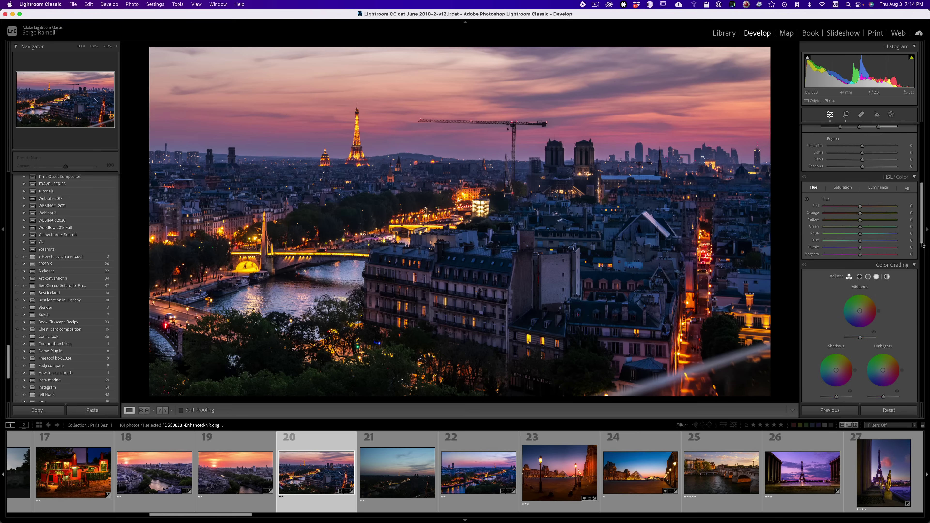
With the HSL Hue targeted tool on the sky, set Red −6, Blue +13, Purple +35, Magenta −2.
click(844, 189)
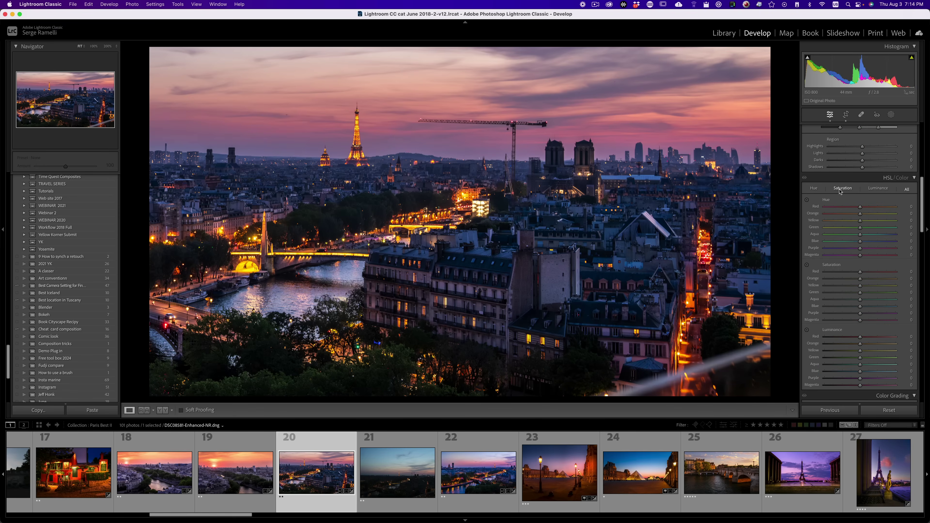
click(812, 189)
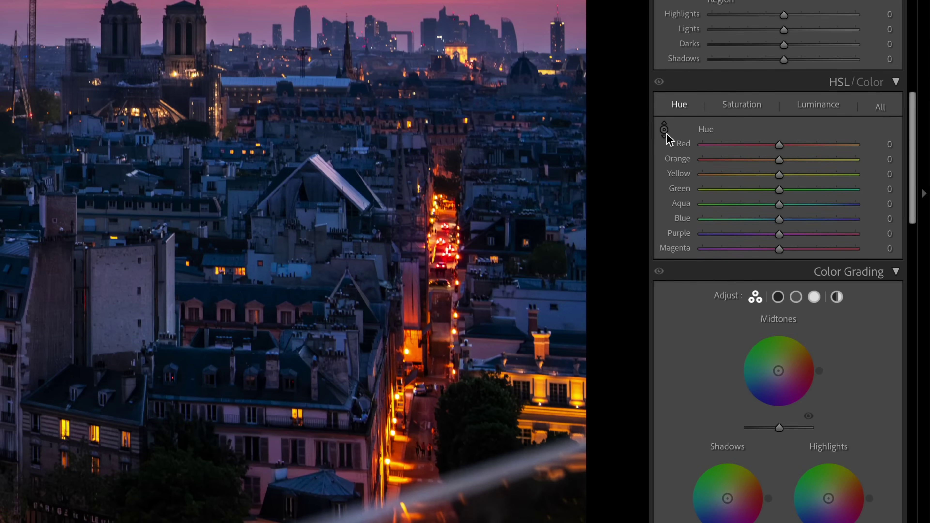
click(664, 130)
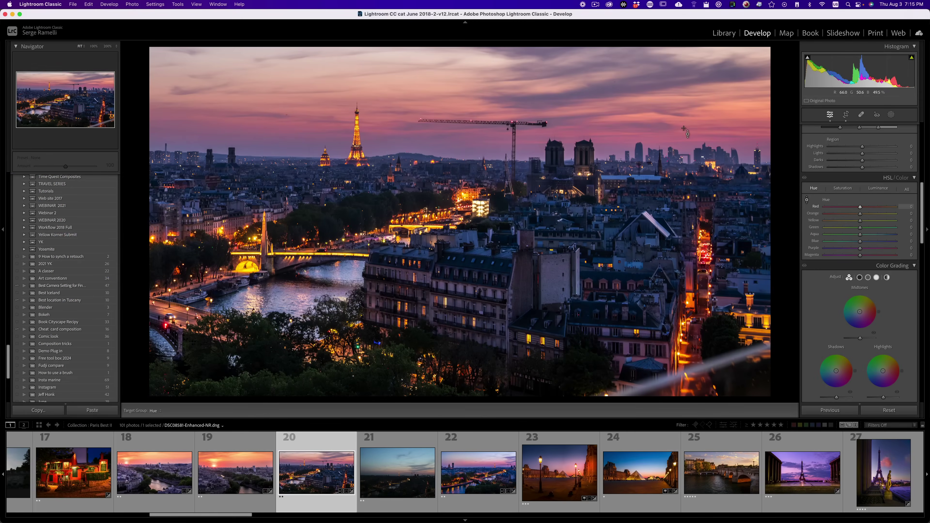
drag(683, 129, 683, 81)
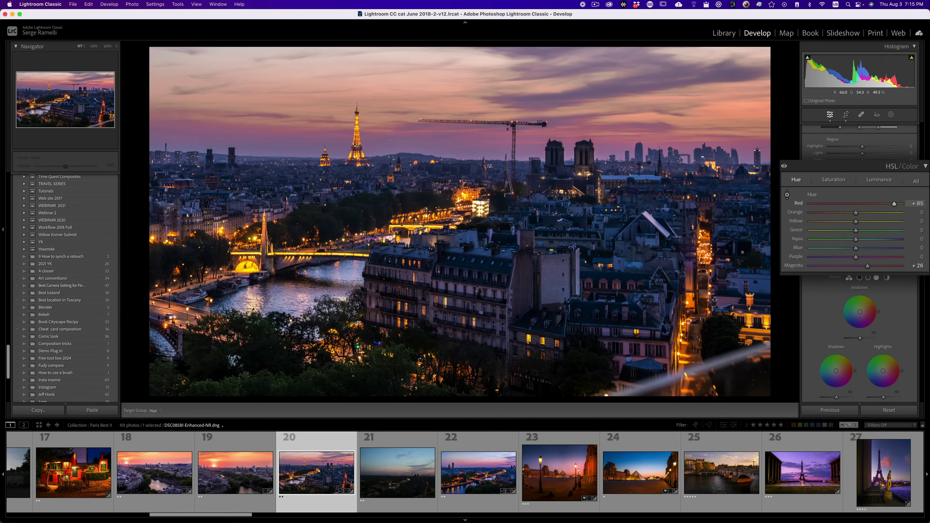
drag(684, 81, 683, 142)
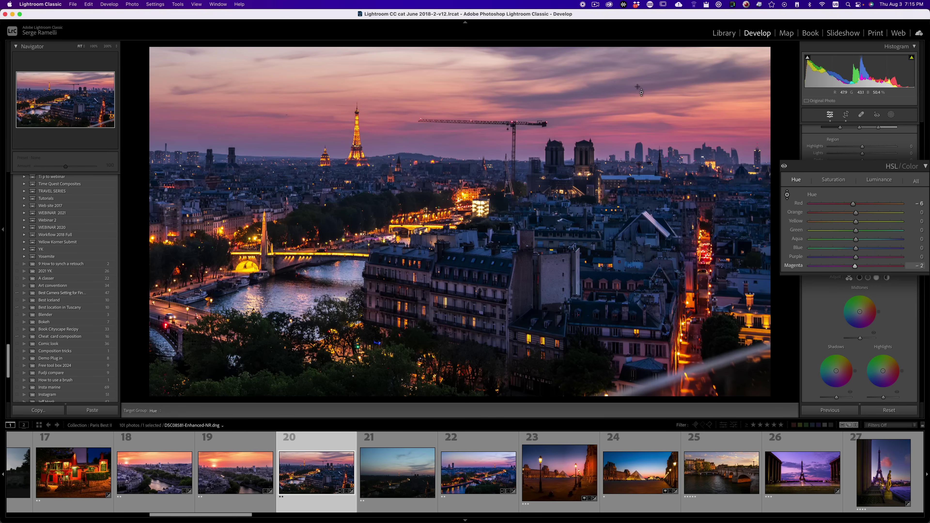
drag(627, 91, 626, 80)
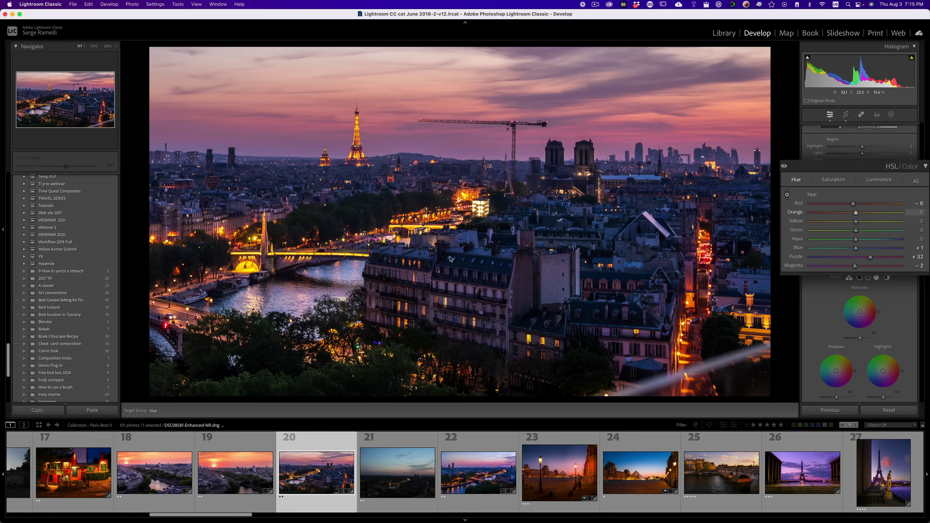
mouse_move(484, 259)
mouse_down()
mouse_move(484, 248)
mouse_move(484, 259)
mouse_up()
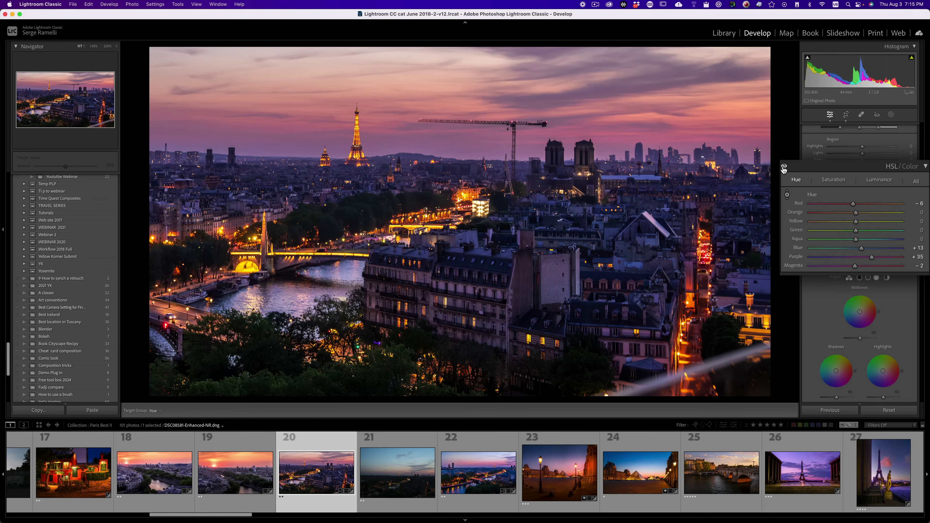
Boost HSL Saturation over the city lights: Red and Orange +32, Yellow +34.
click(831, 180)
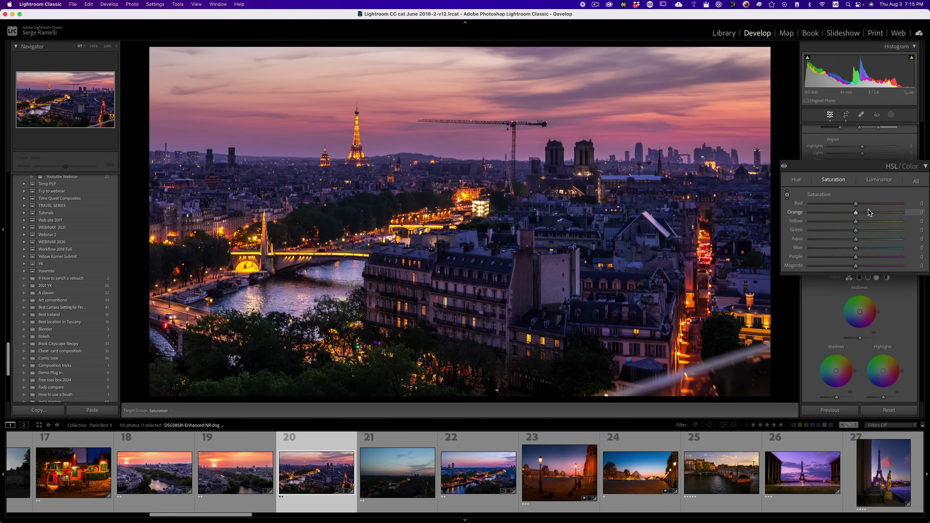
scroll(870, 213, up, 5)
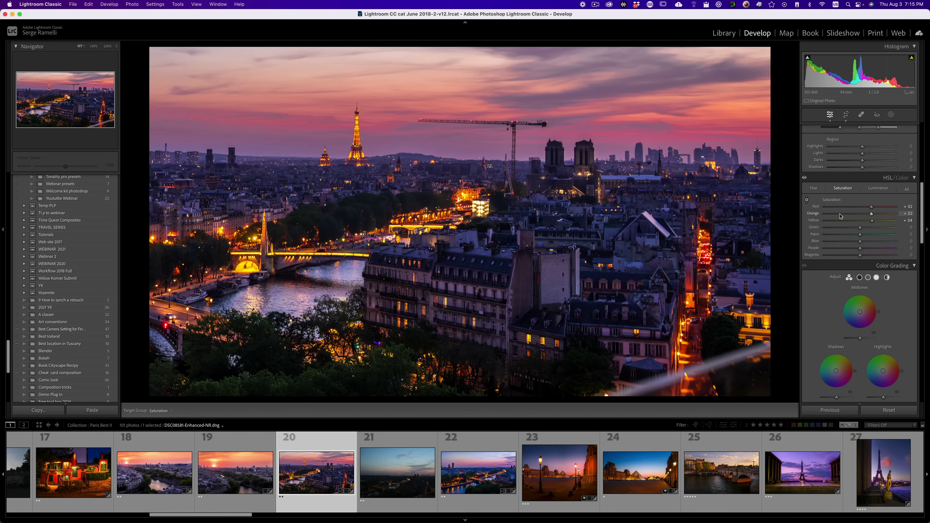
In HSL Luminance, trial darkening the sky's magenta tones, inspect zoomed in, then restore them.
click(876, 188)
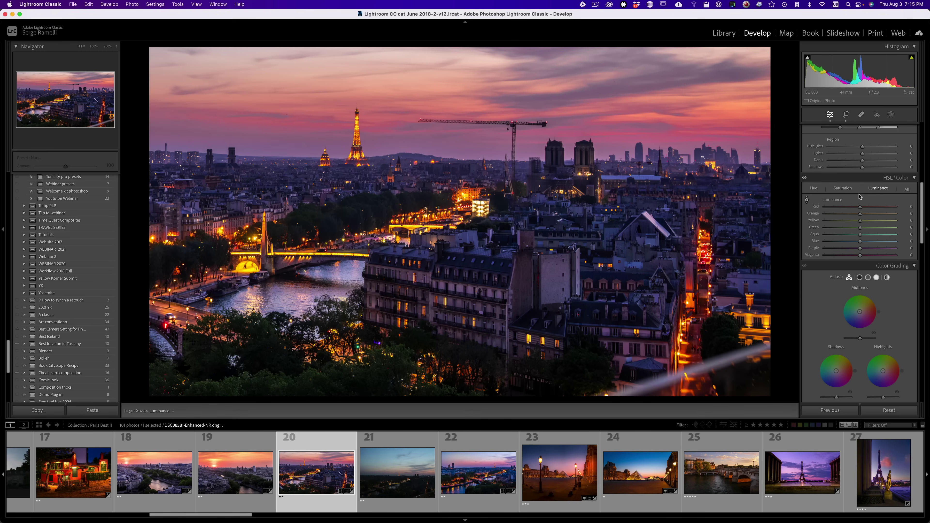
click(806, 200)
drag(564, 110, 564, 158)
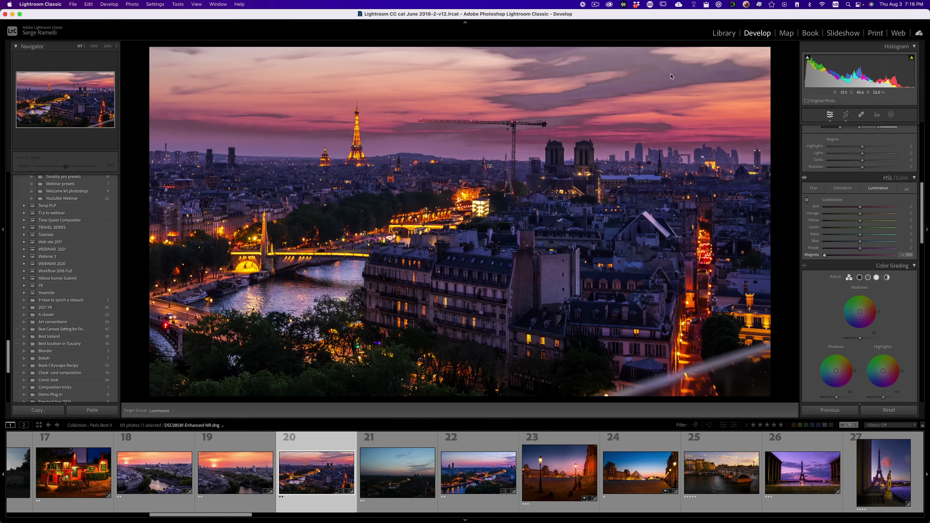
click(612, 101)
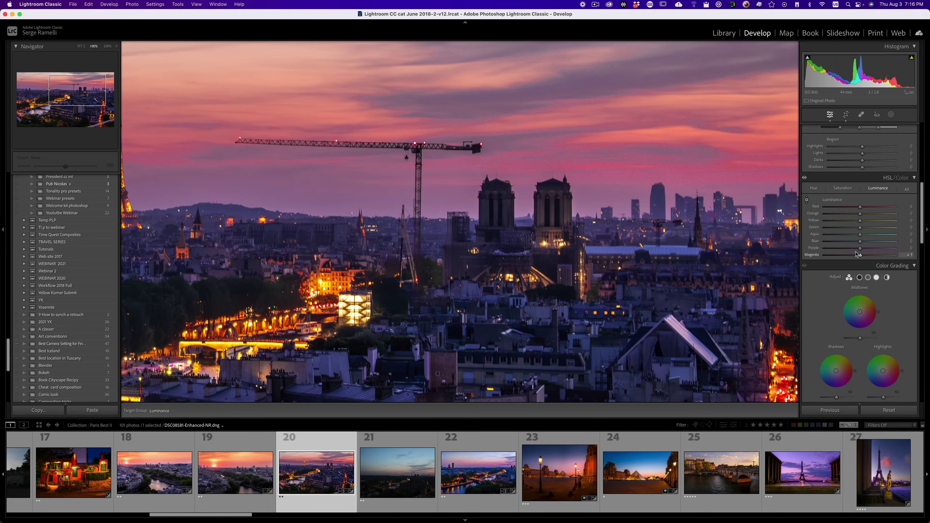
drag(601, 139, 601, 116)
click(594, 110)
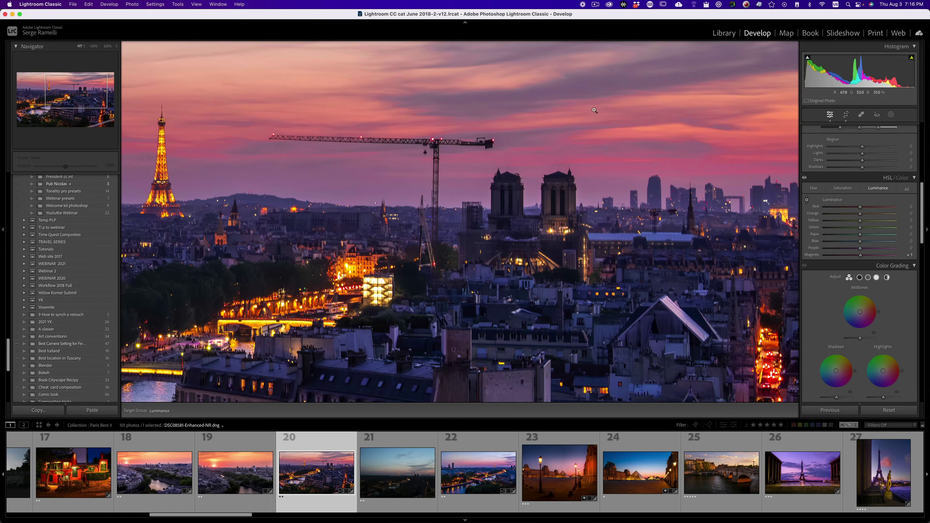
Darken the blue river and sky with the targeted tool to Blue −30 and Purple −5.
click(806, 198)
click(807, 199)
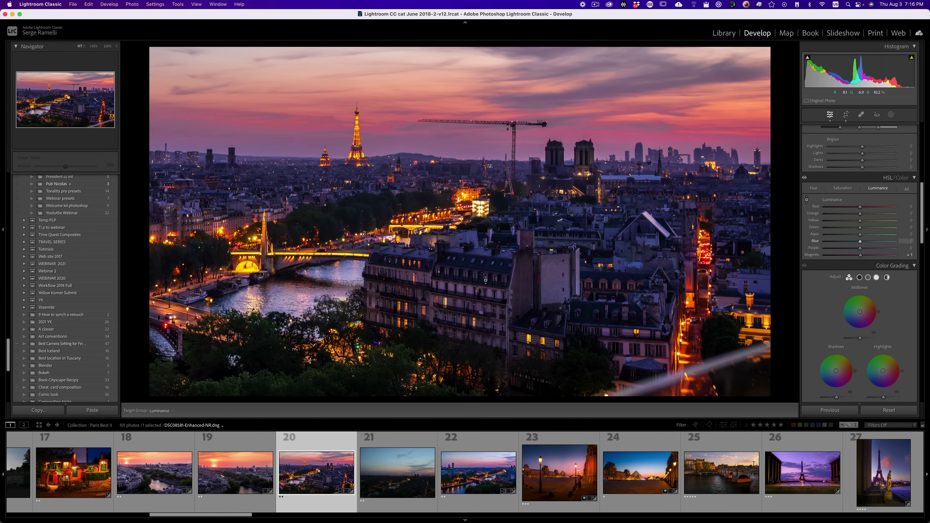
drag(480, 252, 481, 261)
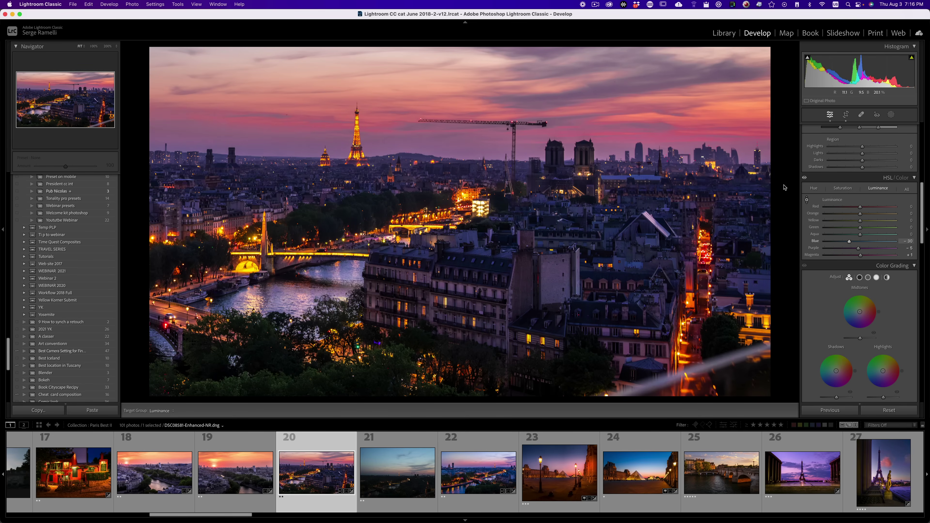
click(814, 188)
click(877, 188)
Try spot removal and a linear gradient over the sky, then undo the gradient.
click(861, 115)
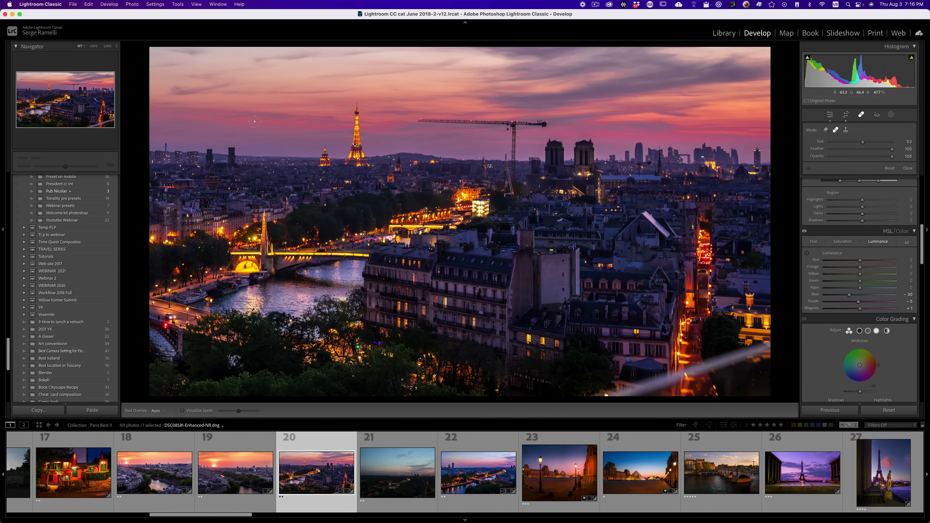
click(908, 169)
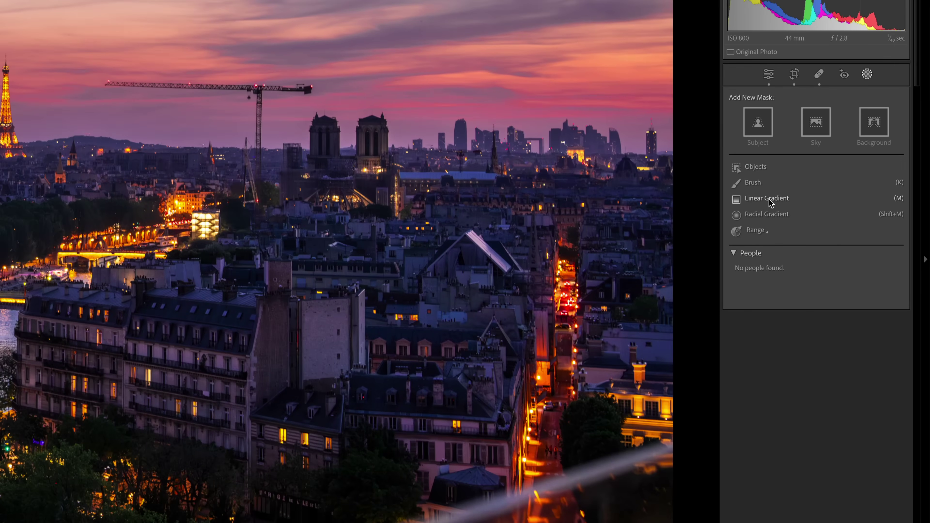
click(792, 196)
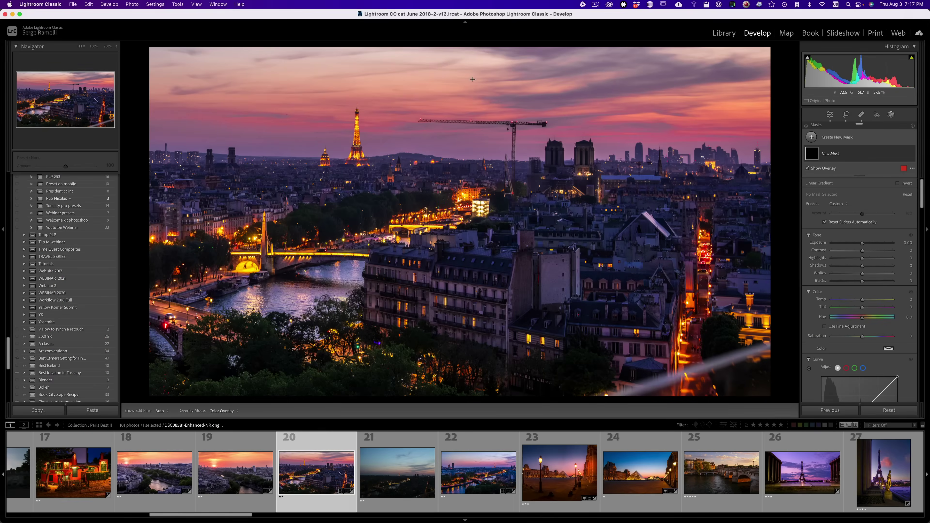
drag(443, 60, 440, 127)
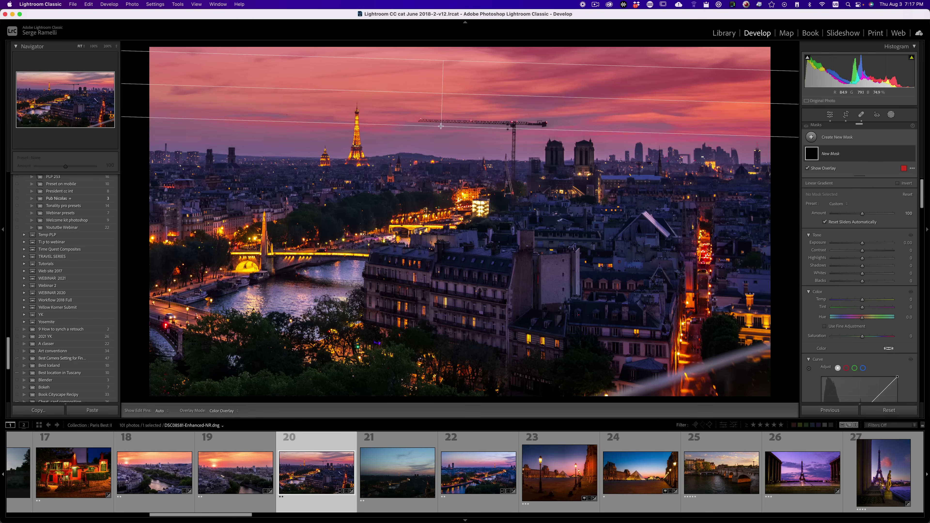
key(super+z)
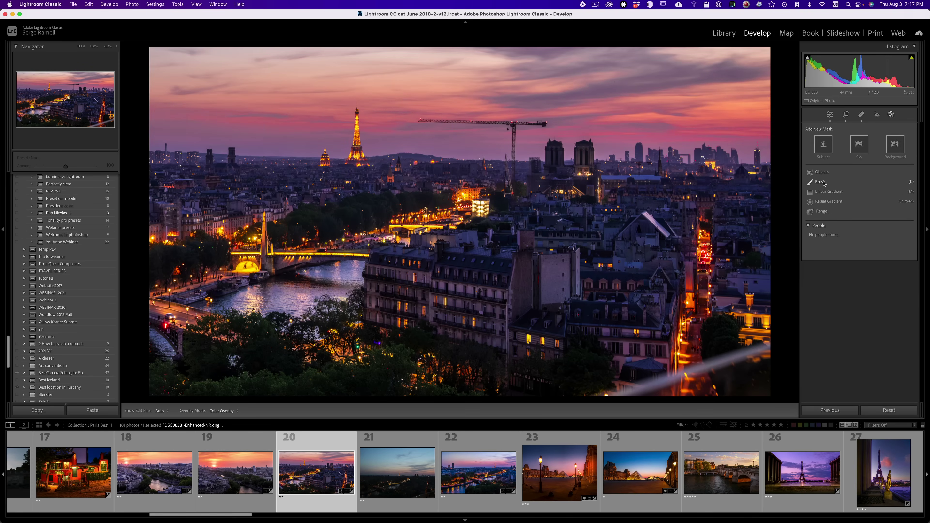
Add a Sky mask with its overlay hidden and cool its Temp to about -20.
click(864, 147)
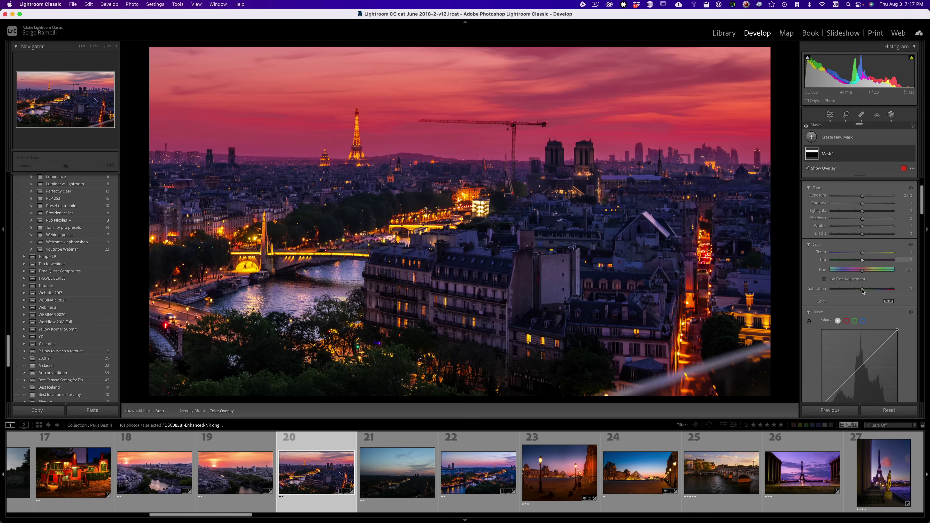
key(o)
drag(862, 254, 867, 259)
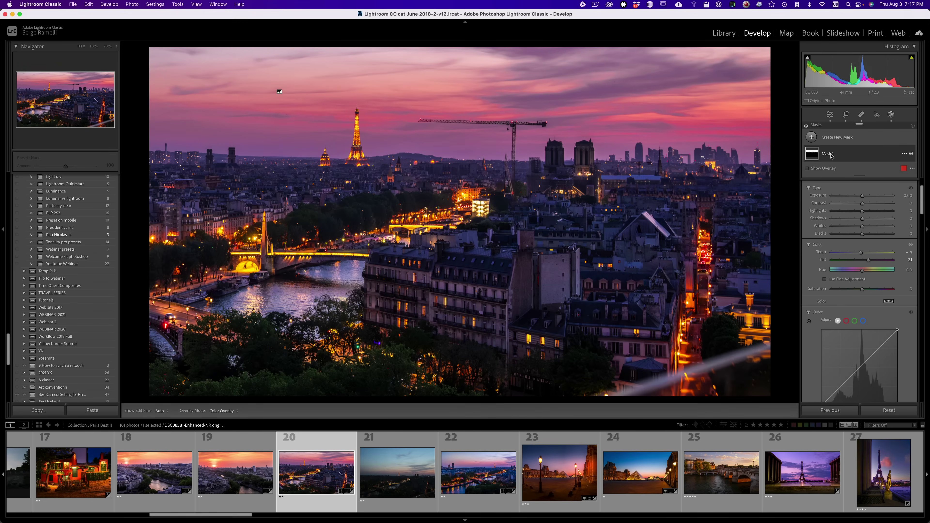
Toggle the sky mask on and off to compare its effect.
click(910, 155)
click(911, 154)
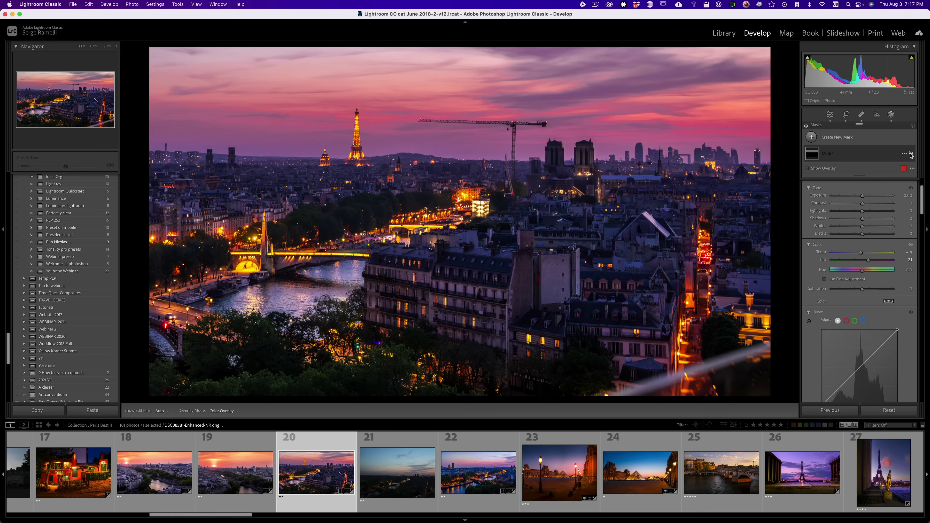
click(910, 155)
click(910, 154)
click(911, 154)
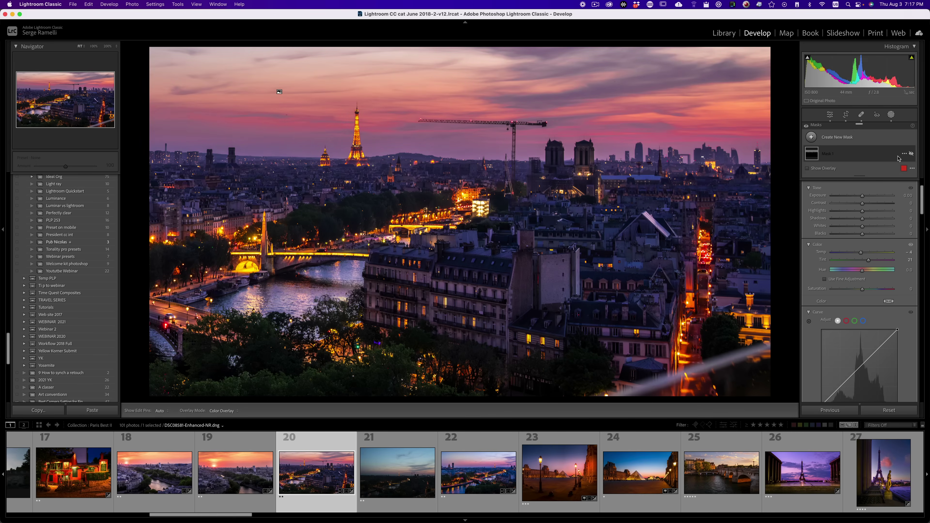
Draw a linear gradient down from the top of the sky, cool it, and darken it to Exposure -0.63.
click(811, 138)
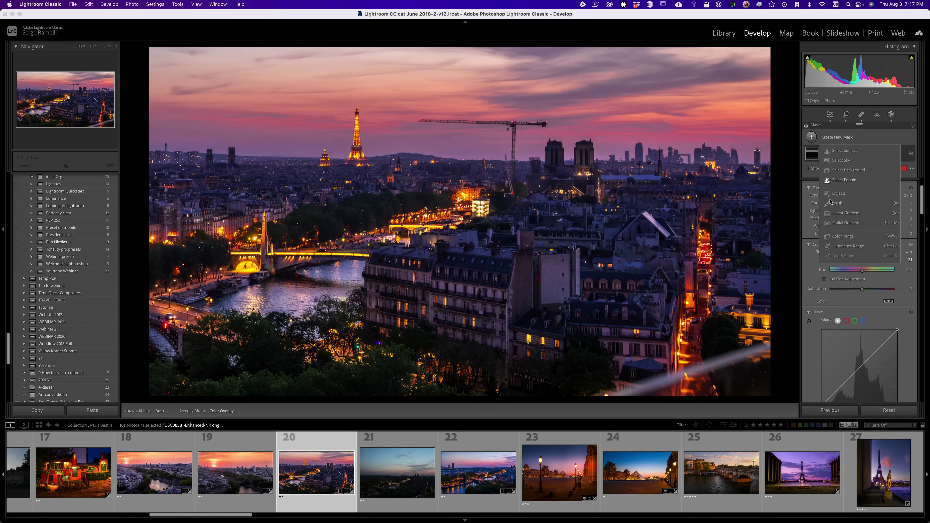
click(839, 217)
drag(534, 72, 532, 155)
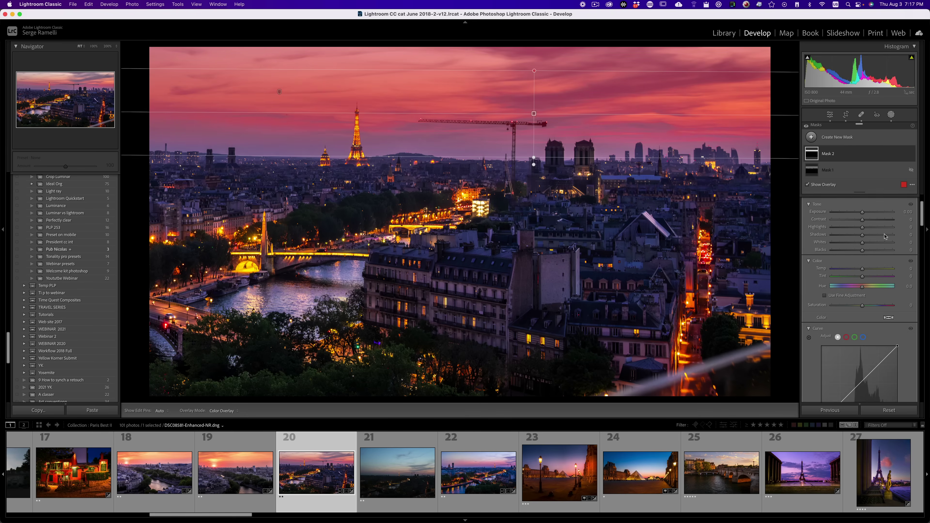
drag(862, 212, 859, 216)
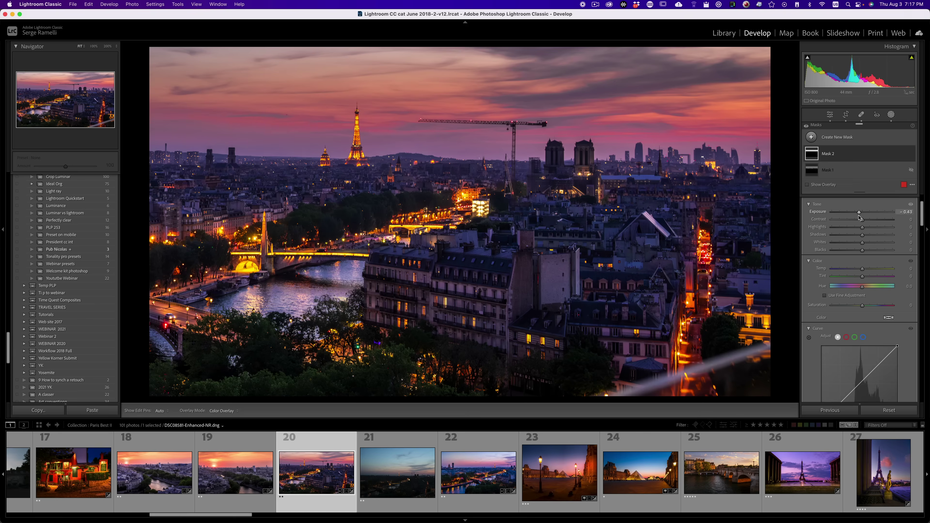
drag(857, 270, 853, 271)
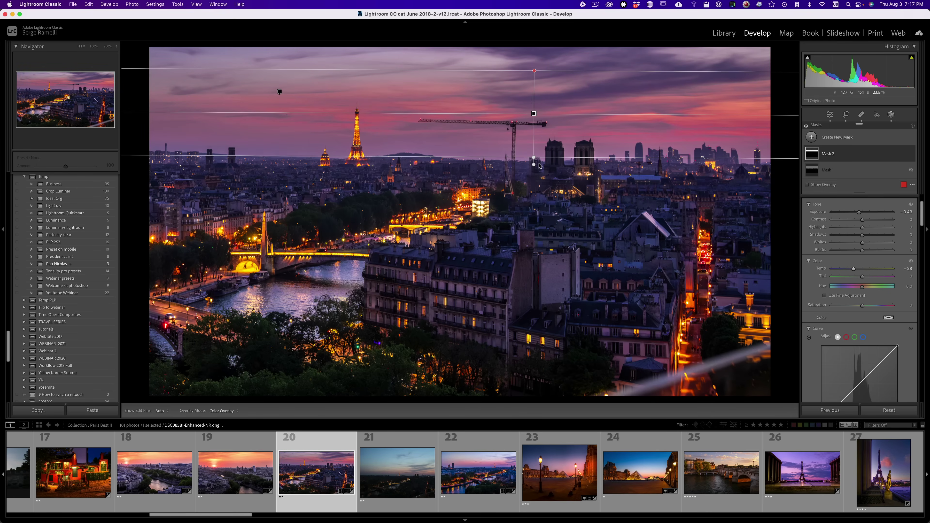
drag(532, 158, 533, 170)
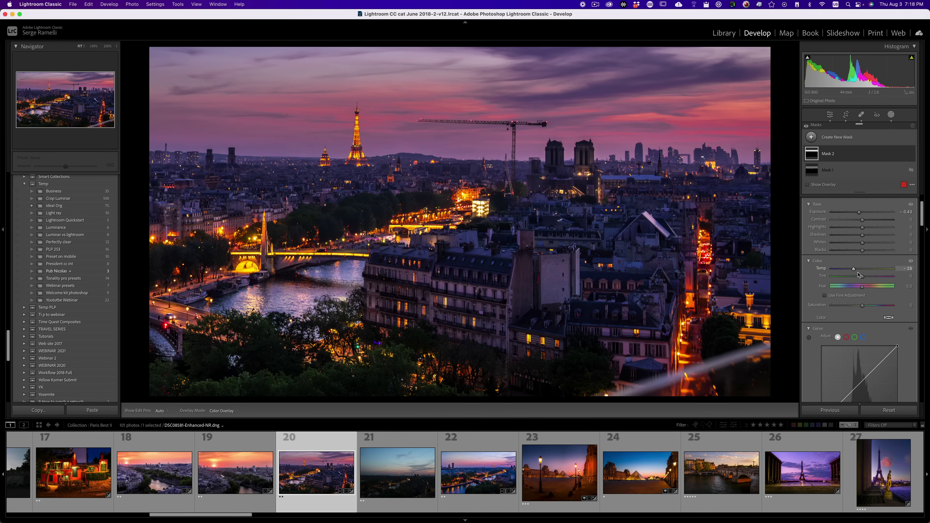
drag(858, 212, 857, 216)
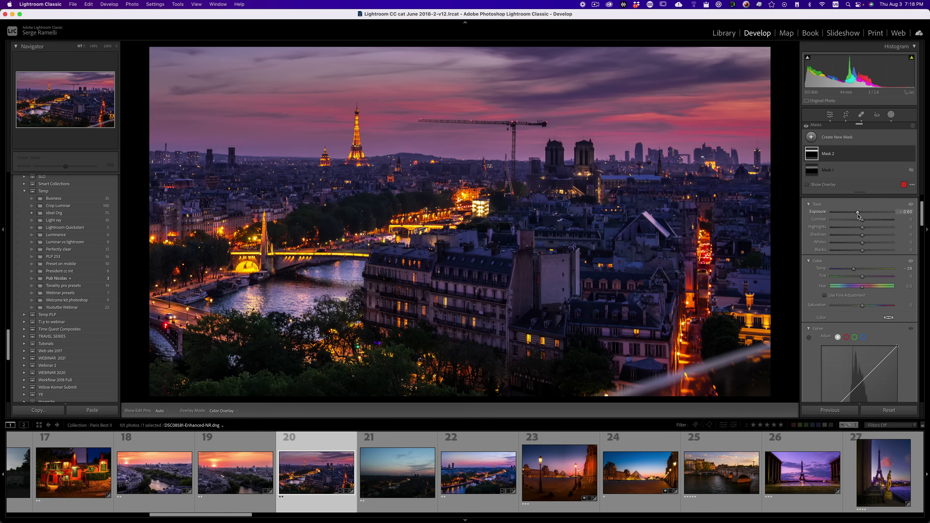
click(811, 136)
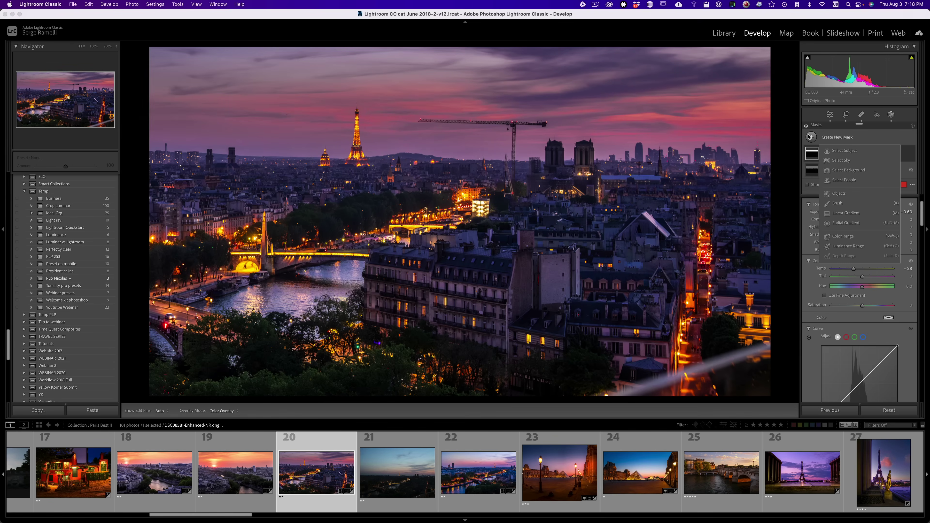
Add a third linear gradient across the top of the sky at Exposure -0.12, comparing with masks toggled.
click(848, 216)
drag(494, 55, 493, 102)
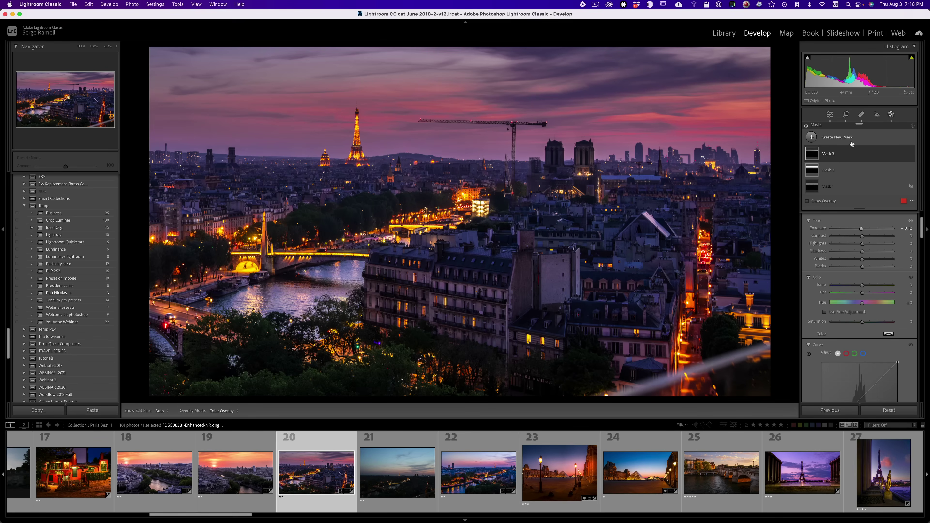
click(806, 125)
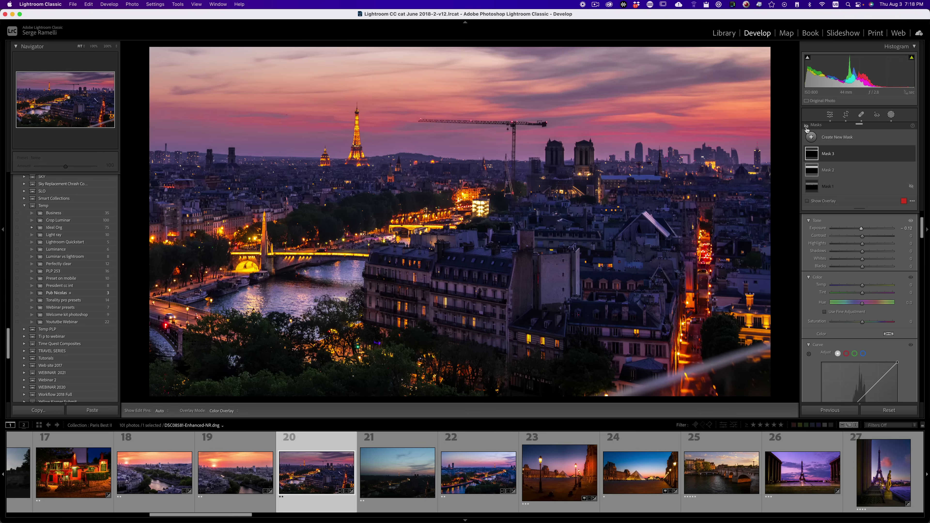
click(806, 126)
click(806, 126)
click(806, 126)
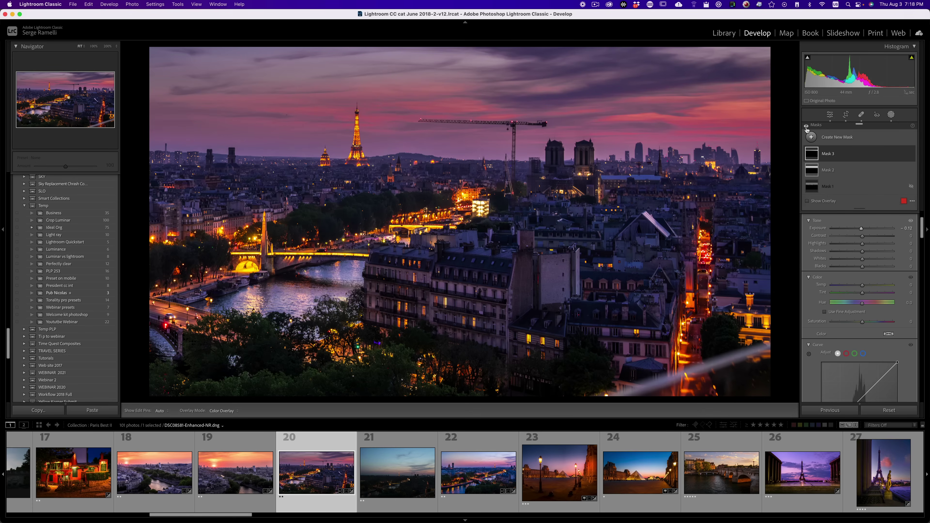
click(818, 139)
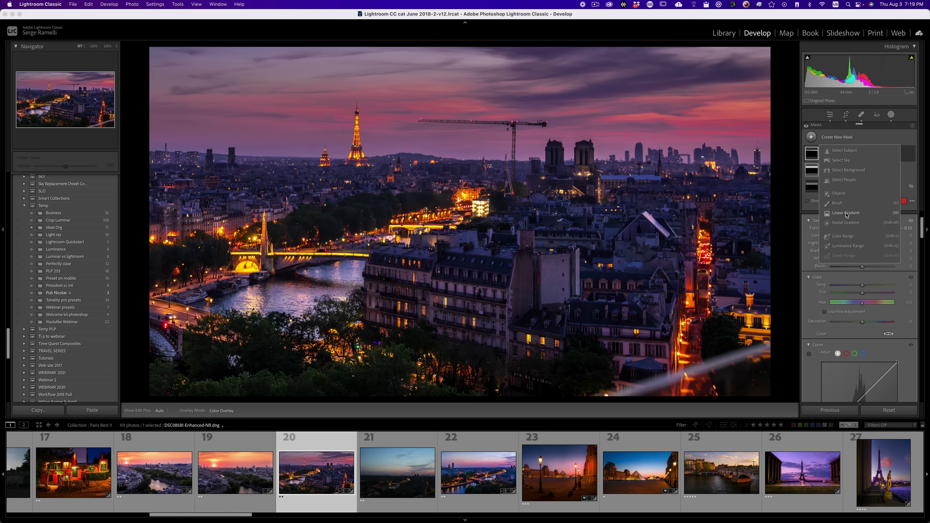
Create a brush mask with Exposure 0.18 and Clarity +53 and paint it over the city.
click(839, 203)
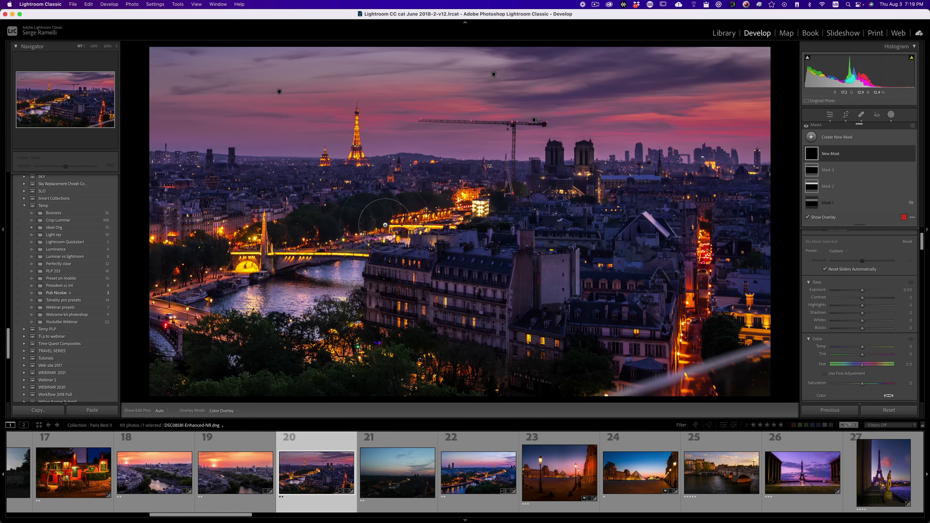
drag(862, 289, 864, 292)
scroll(865, 312, down, 5)
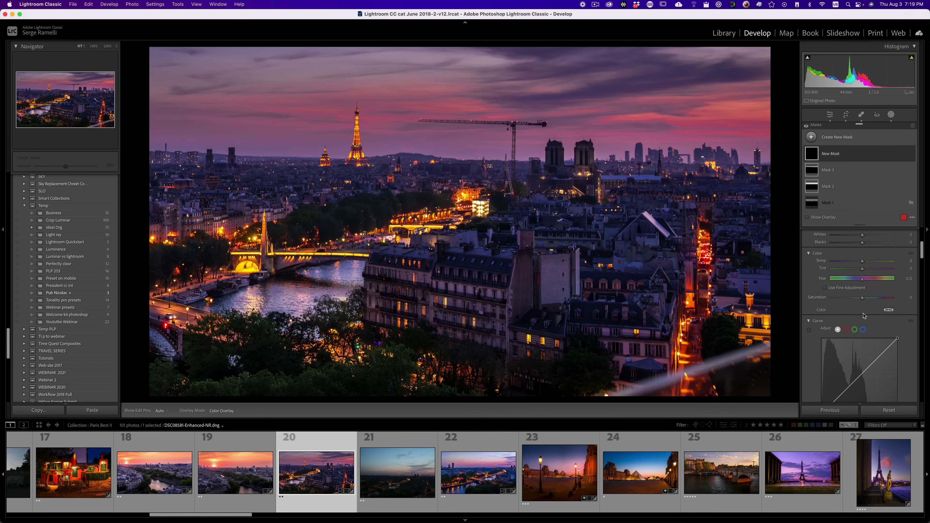
scroll(863, 316, down, 5)
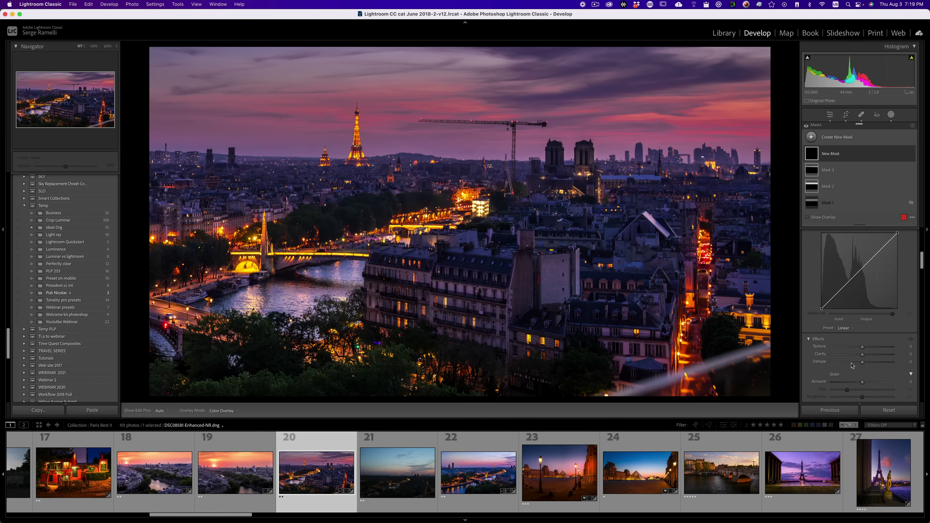
key(h)
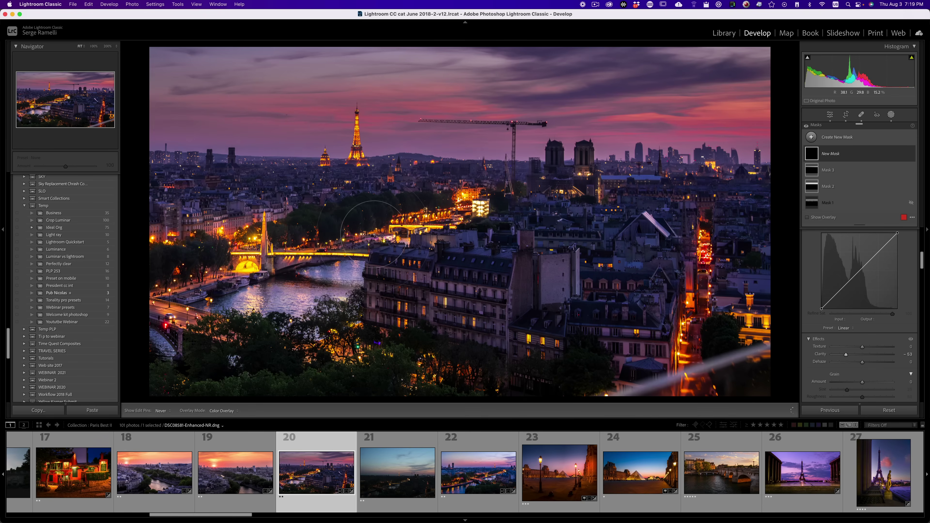
drag(454, 220, 366, 187)
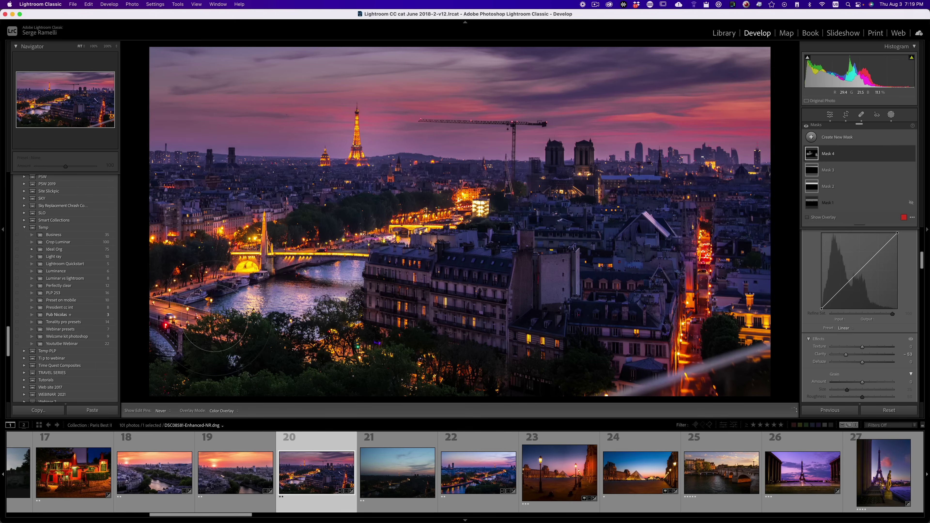
Toggle the brushed mask on and off to compare, and show the edit pins again.
scroll(55, 351, up, 1)
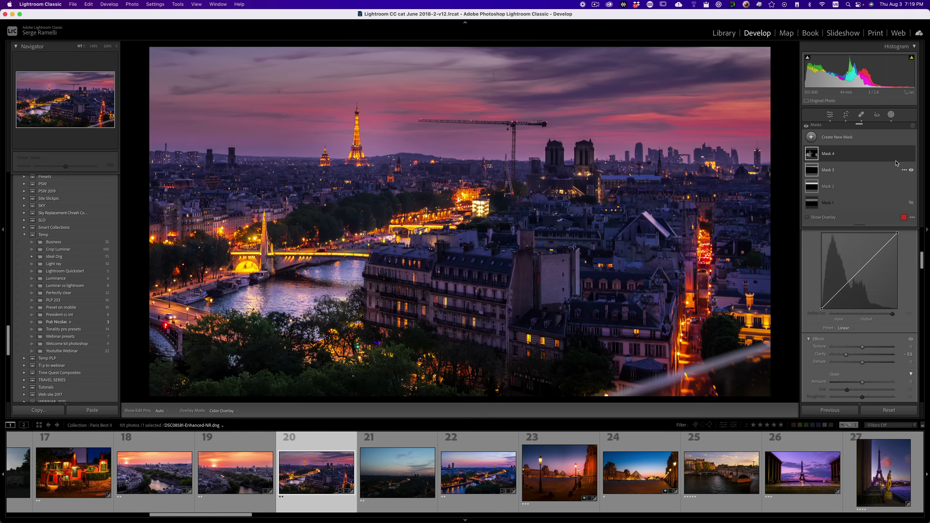
click(911, 154)
click(911, 154)
click(911, 154)
click(911, 153)
click(911, 153)
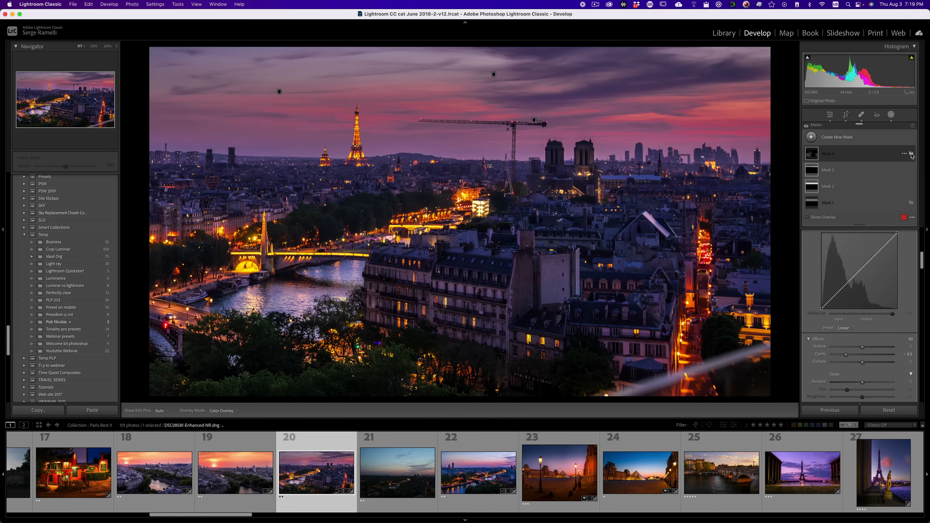
click(911, 153)
key(h)
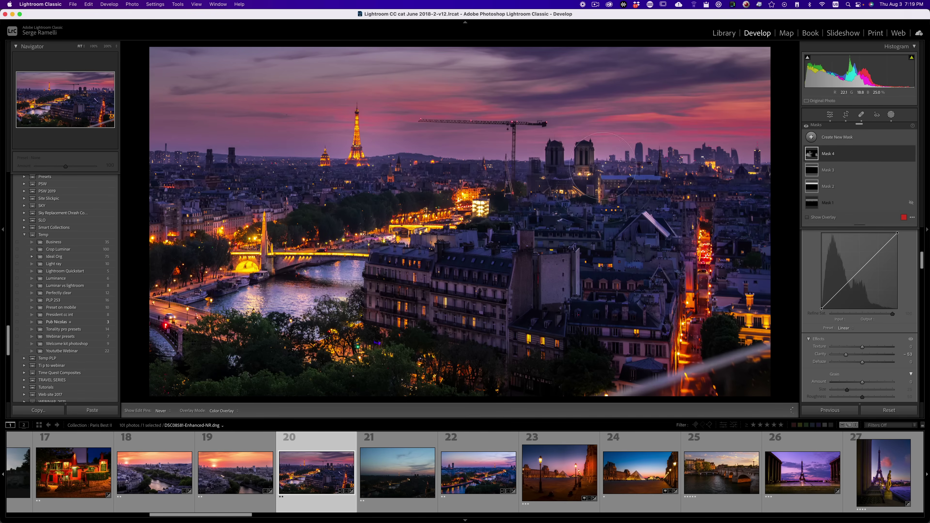
key(h)
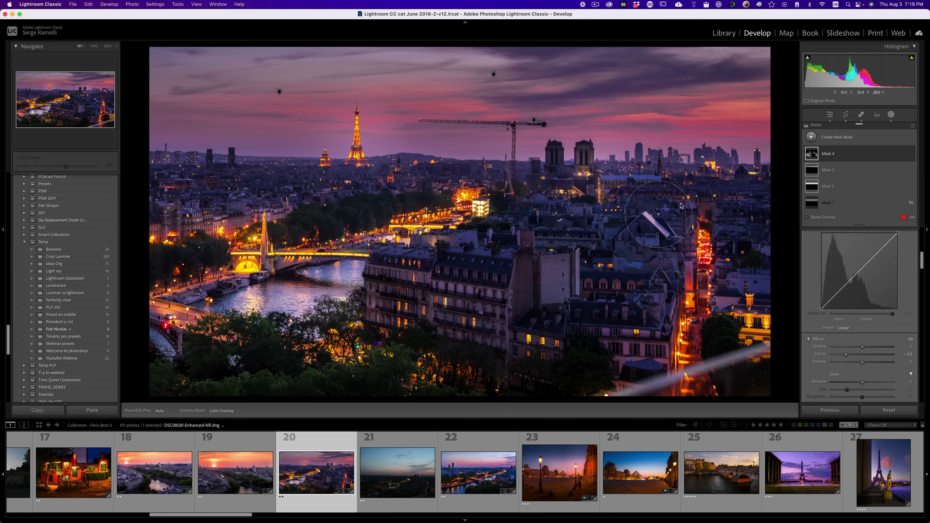
click(811, 138)
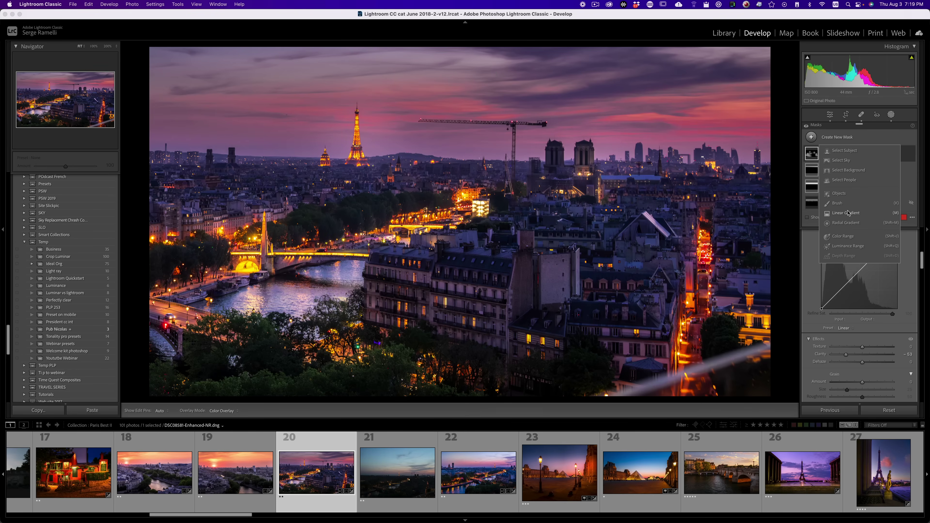
Add a brush mask with Exposure +0.40 around the bridge and commit it as Mask 5.
click(838, 204)
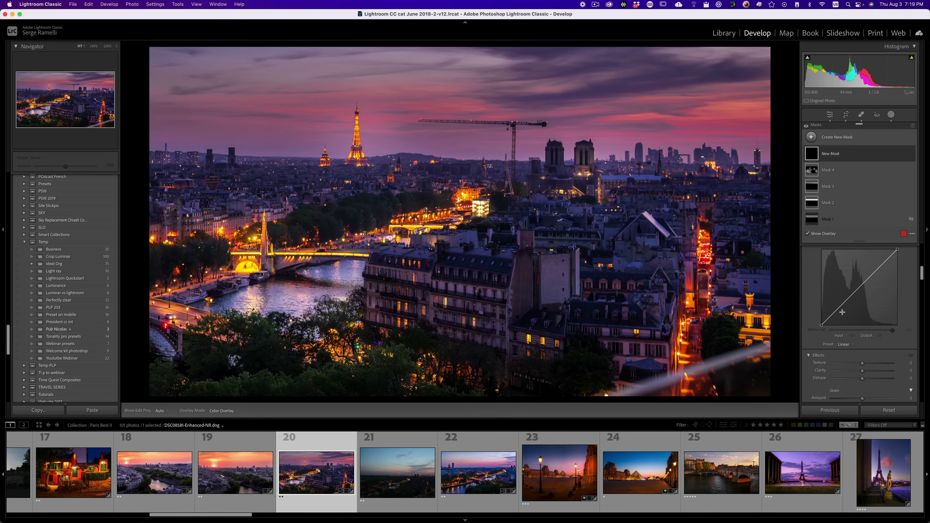
scroll(869, 367, down, 3)
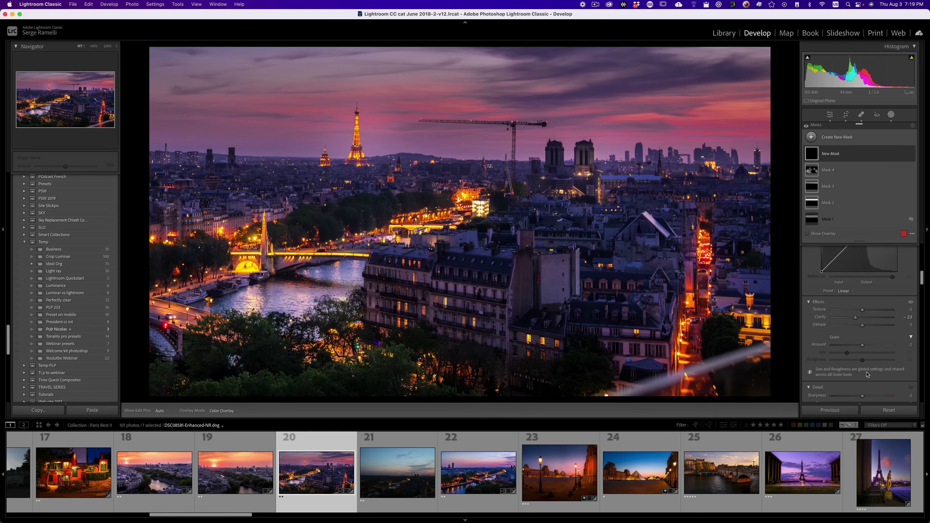
scroll(861, 340, up, 10)
scroll(865, 352, up, 1)
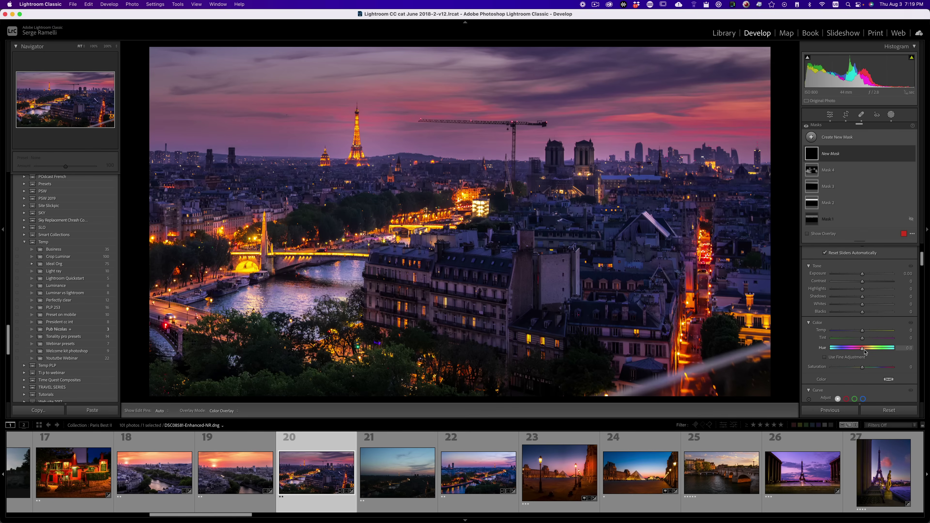
drag(866, 277, 866, 277)
key(h)
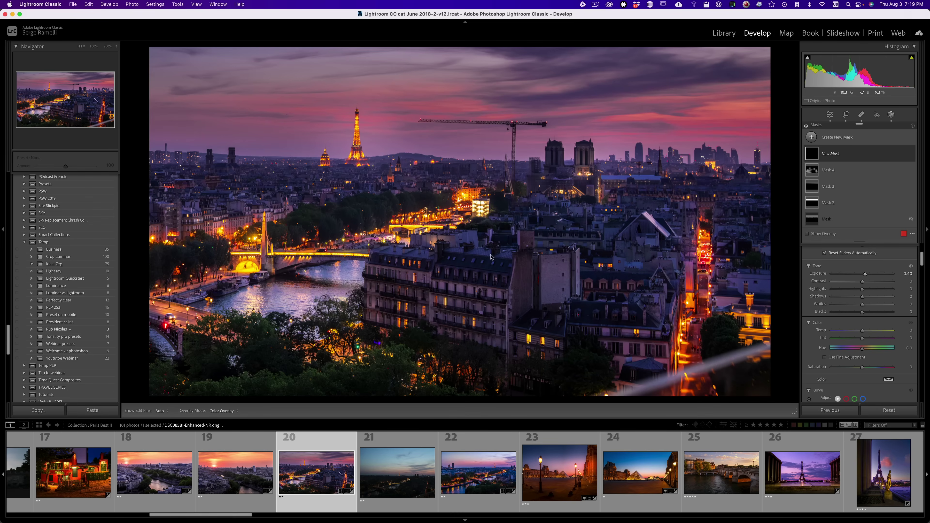
click(699, 314)
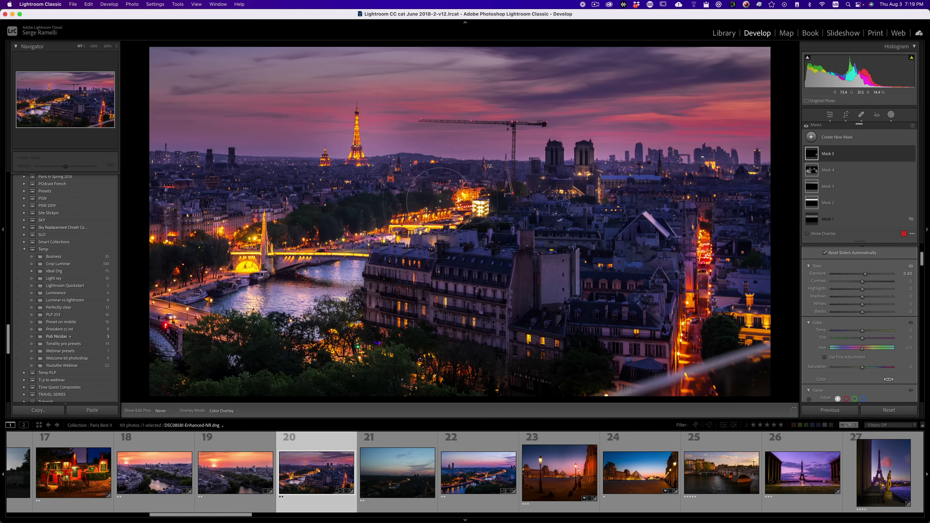
key(h)
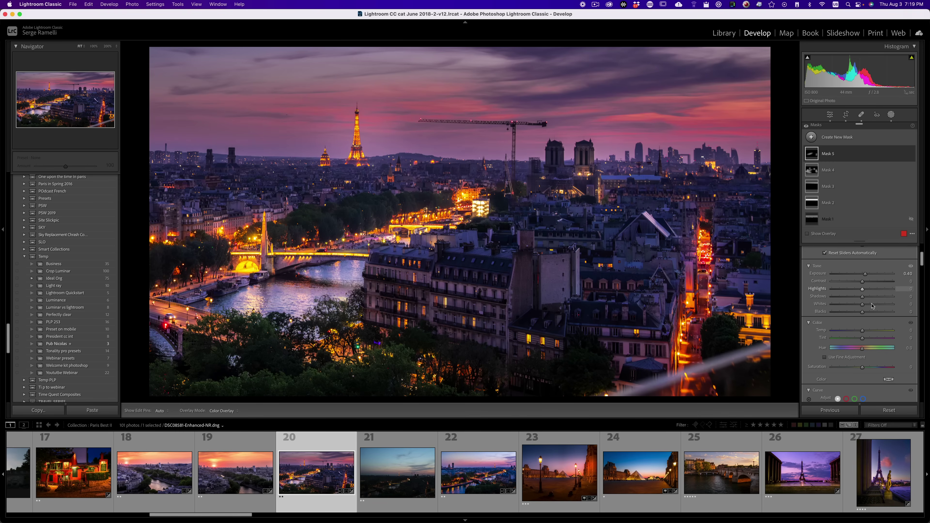
scroll(871, 303, up, 3)
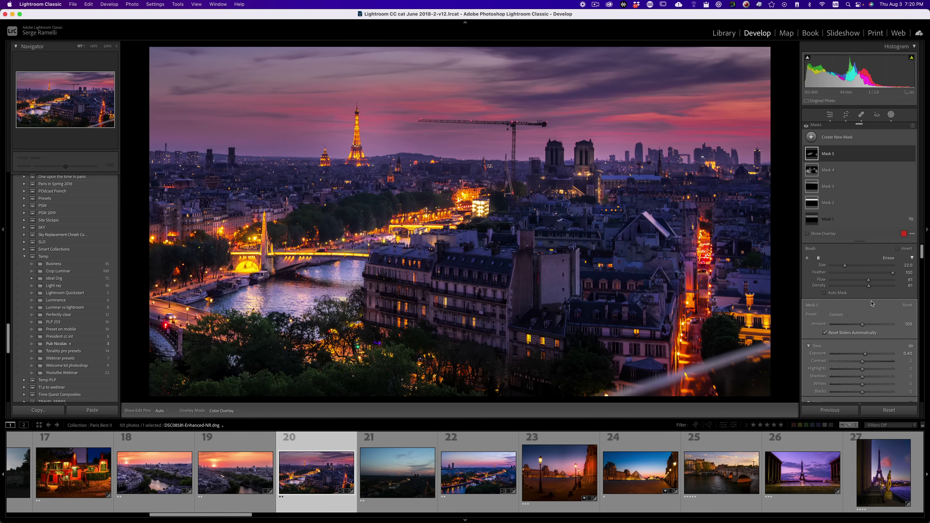
Create brush Mask 6 at Flow and Density 100 and paint it across nearly the whole photo.
click(811, 137)
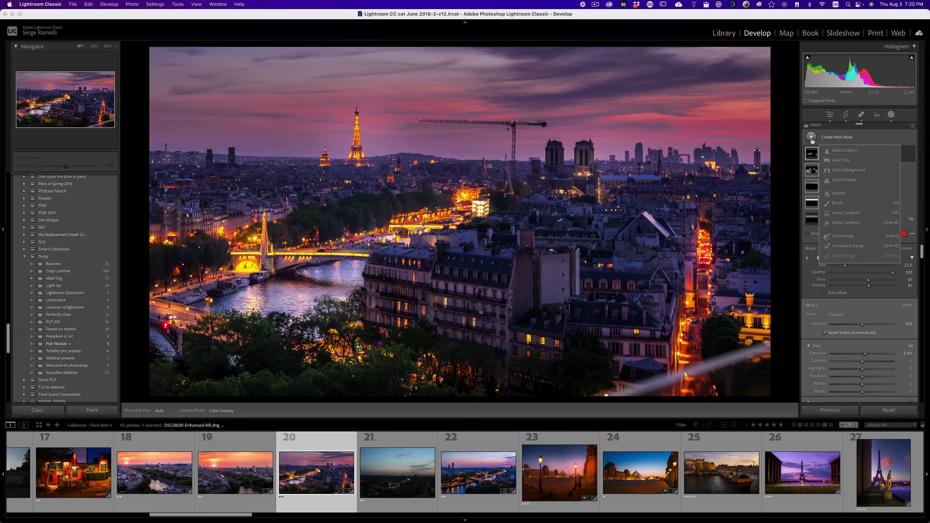
click(840, 204)
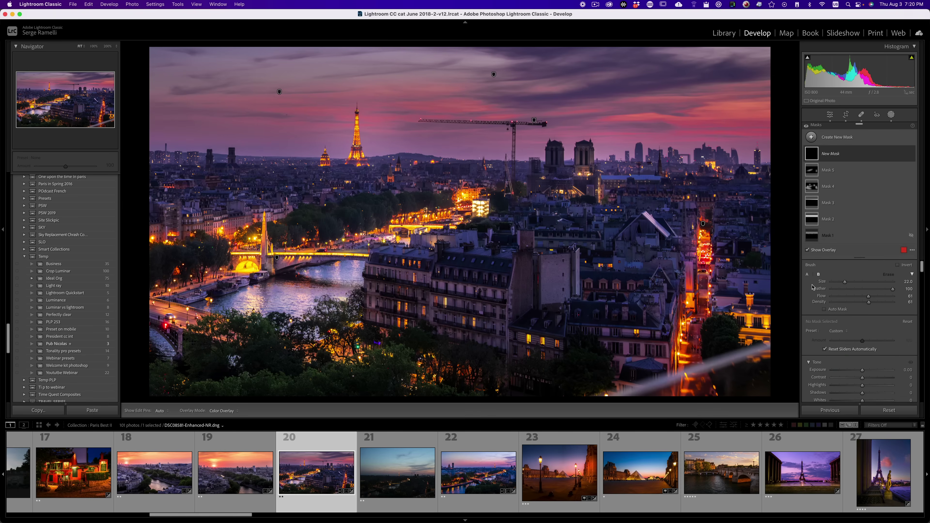
mouse_move(747, 253)
mouse_down()
mouse_move(677, 276)
mouse_move(645, 242)
mouse_up()
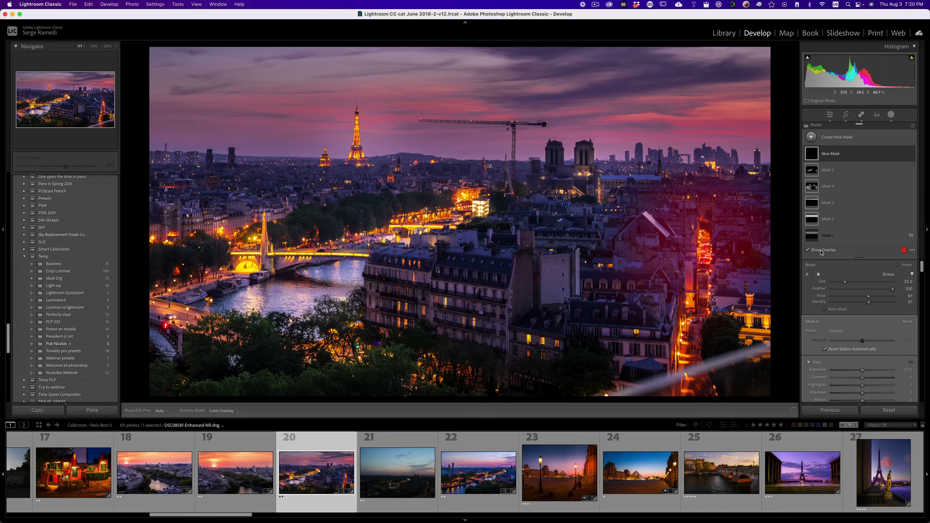
drag(871, 297, 912, 303)
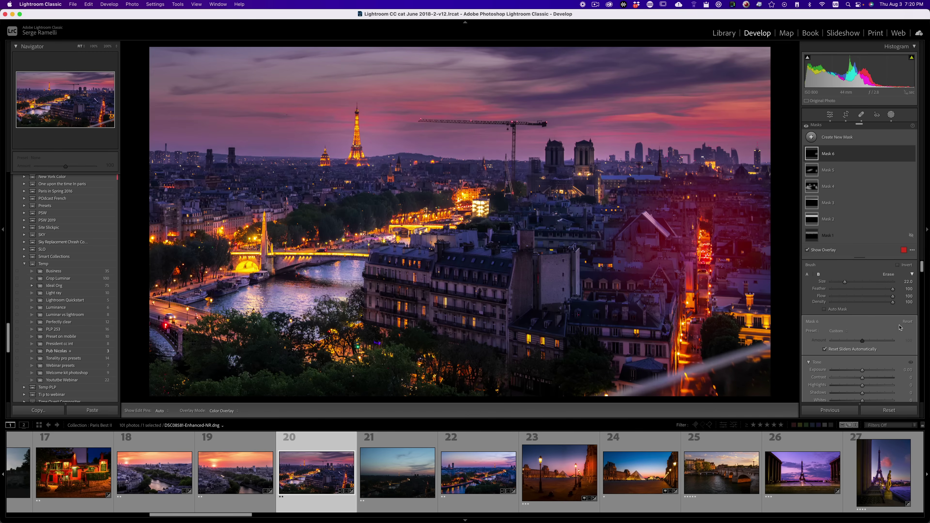
mouse_move(513, 227)
mouse_down()
mouse_move(664, 210)
mouse_move(462, 219)
mouse_up()
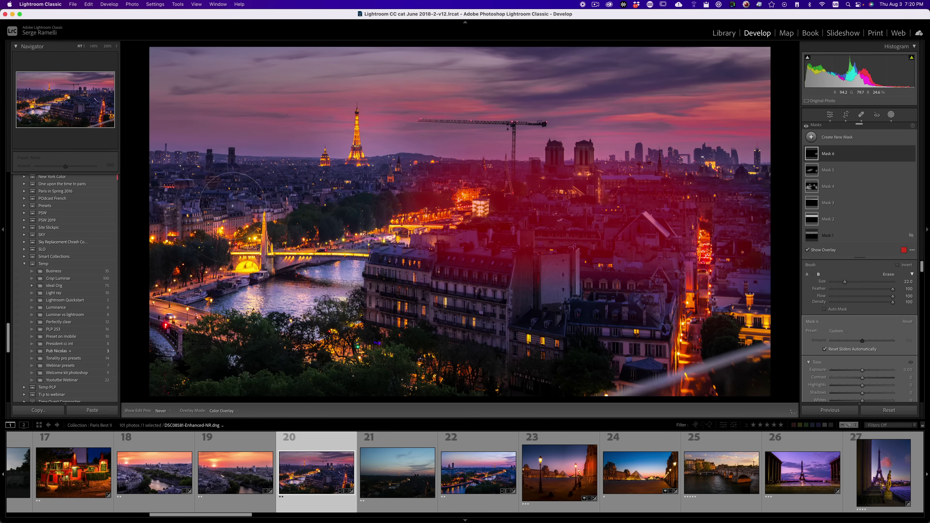
mouse_move(232, 206)
mouse_down()
mouse_move(165, 197)
mouse_move(277, 204)
mouse_move(308, 278)
mouse_move(344, 325)
mouse_move(476, 348)
mouse_move(714, 367)
mouse_move(725, 279)
mouse_move(308, 245)
mouse_up()
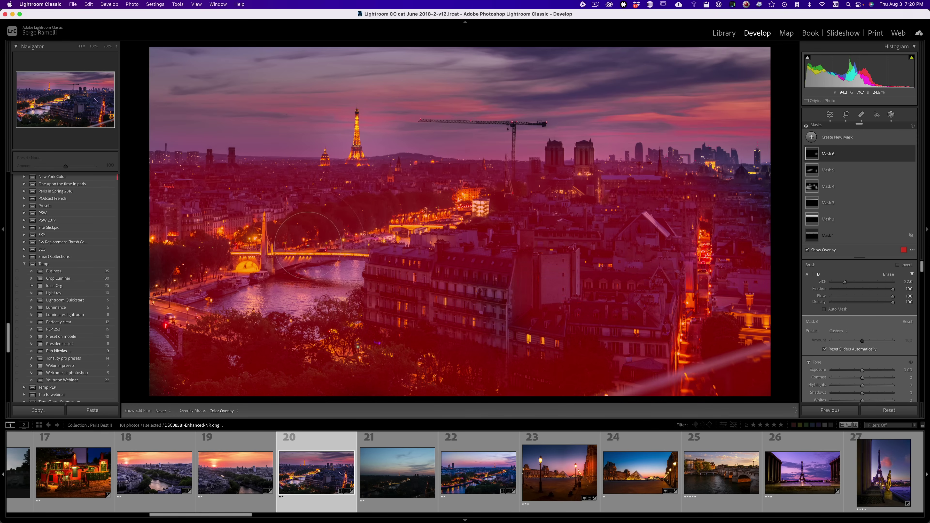
scroll(905, 277, down, 10)
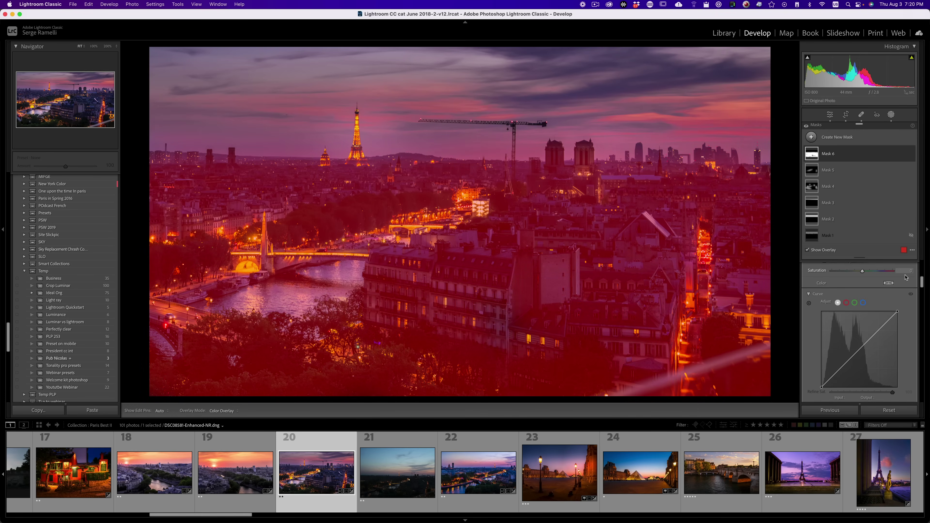
Lift shadow and highlight points on Mask 6's RGB curve and raise a point on the Red curve.
scroll(905, 277, down, 4)
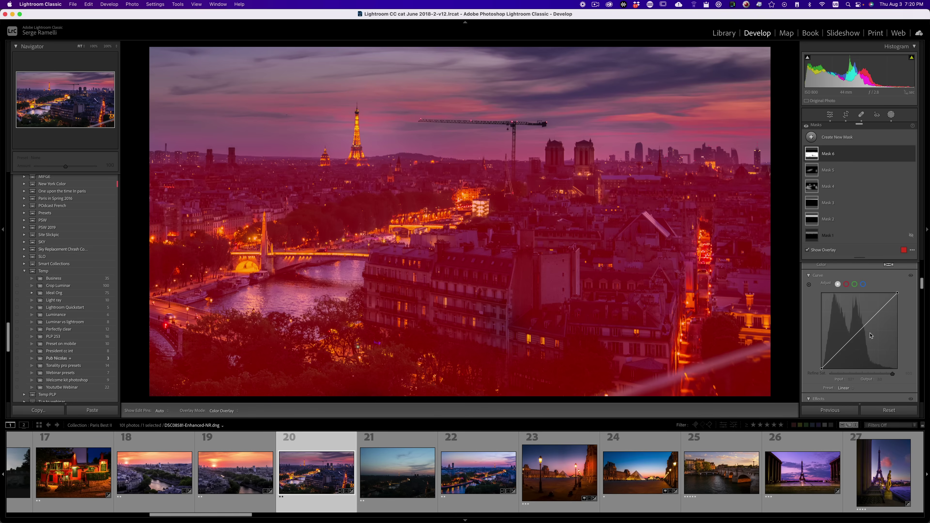
click(841, 355)
drag(841, 355, 839, 353)
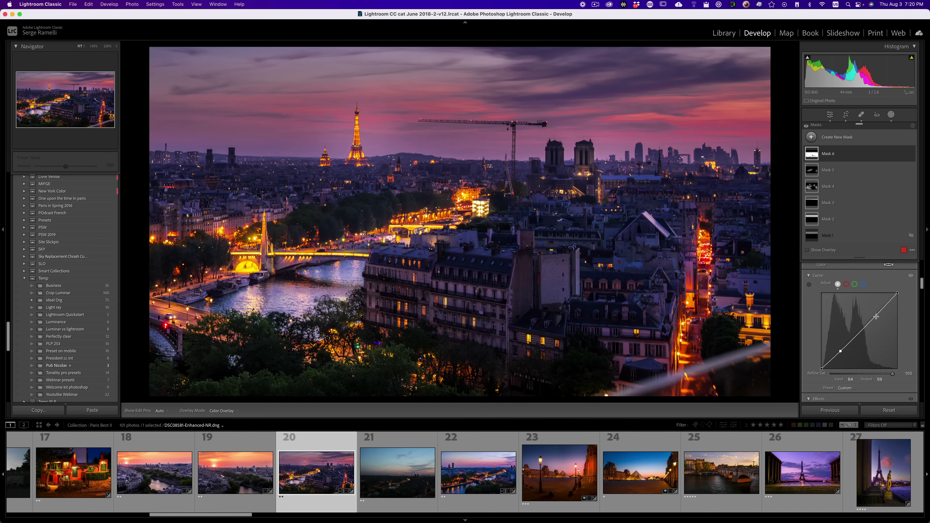
drag(870, 321, 871, 318)
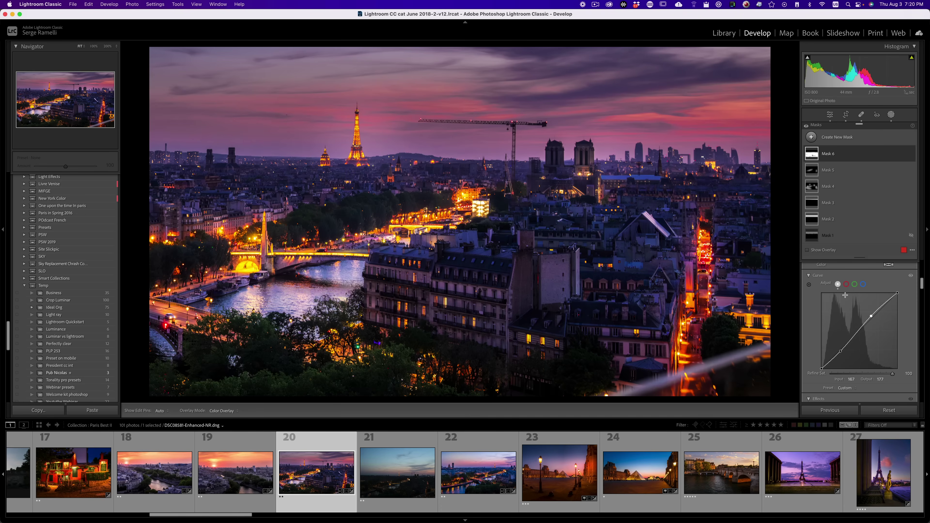
click(846, 285)
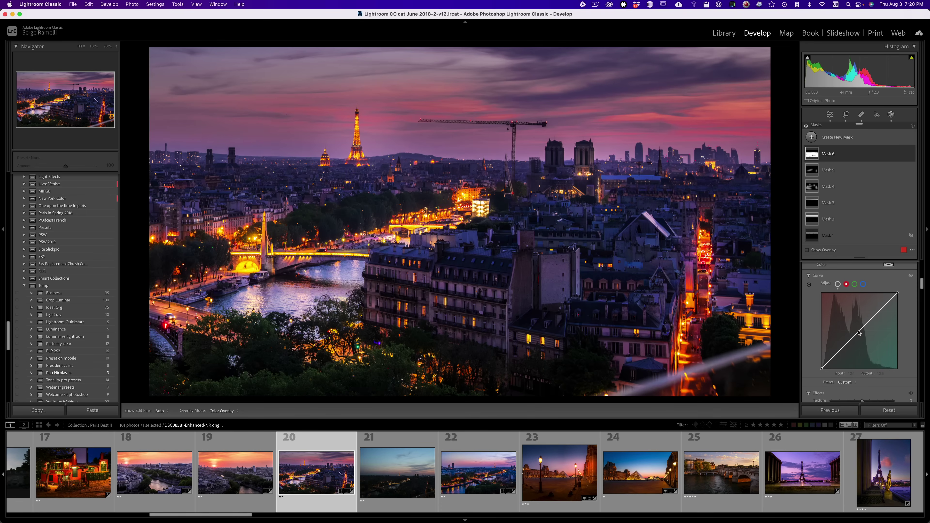
mouse_move(859, 332)
mouse_down()
mouse_move(849, 324)
mouse_move(858, 333)
mouse_up()
Raise Mask 6's Green and Blue channel curves, then toggle the mask to compare.
click(855, 284)
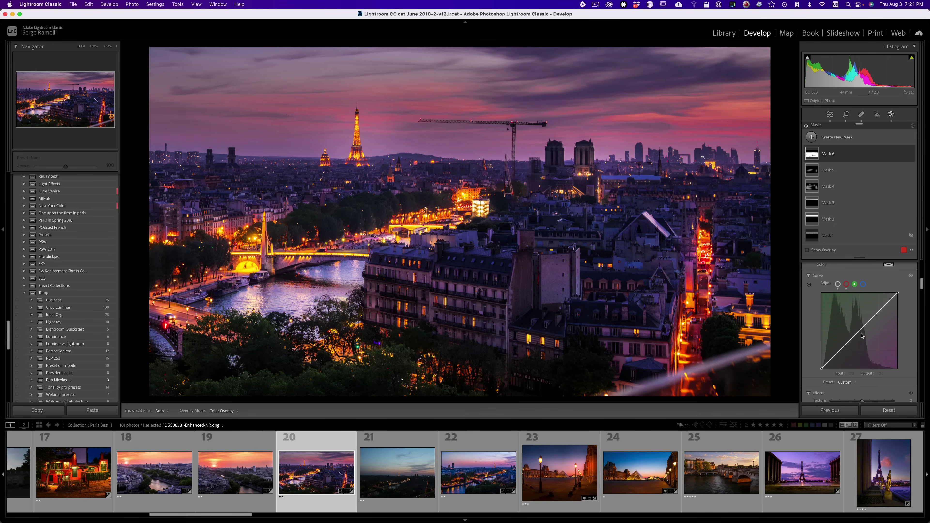
drag(859, 336, 859, 329)
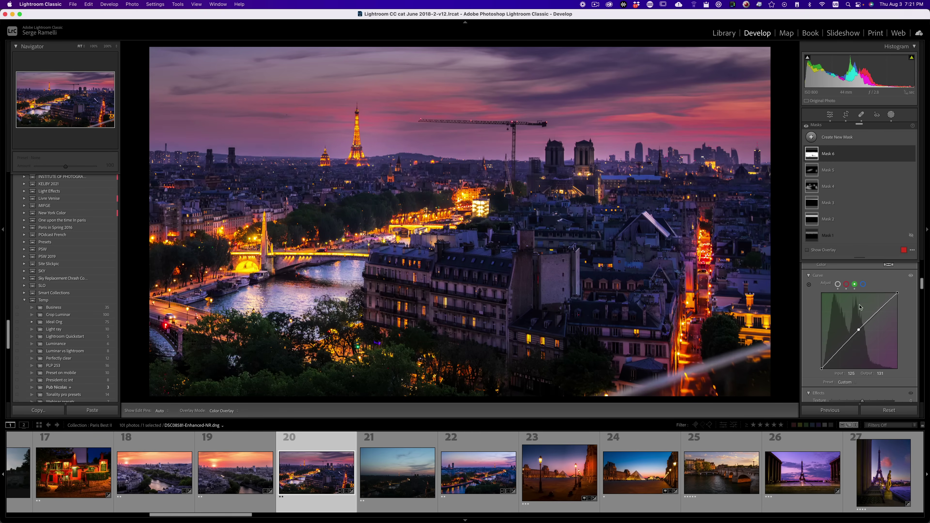
click(863, 284)
drag(861, 330, 861, 329)
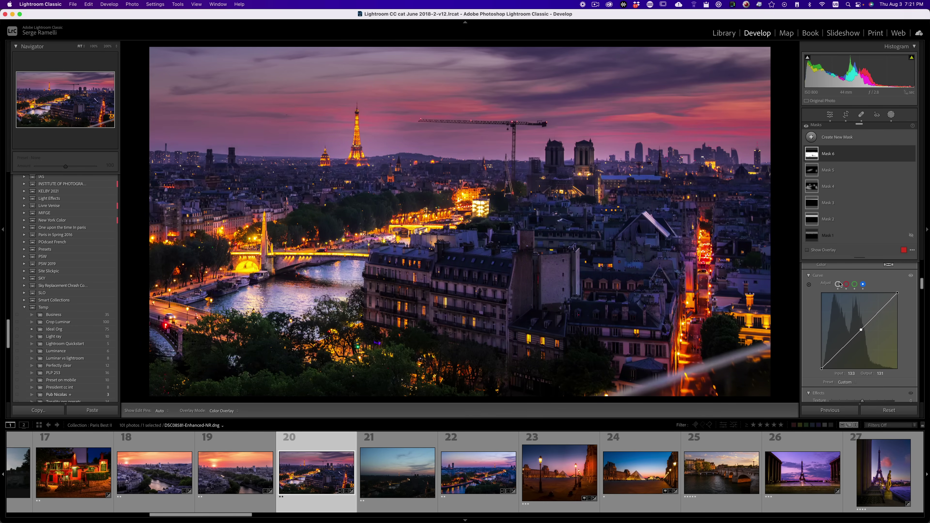
click(911, 155)
click(911, 154)
click(910, 154)
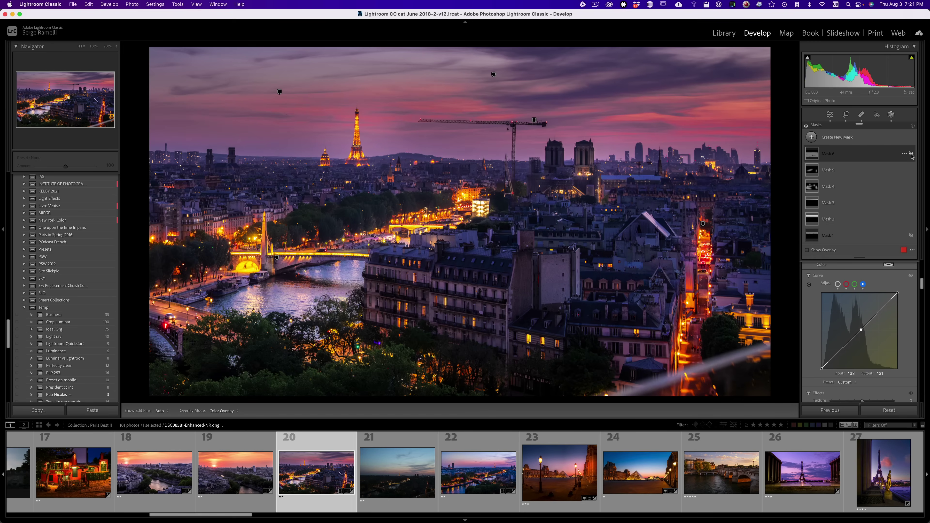
click(910, 154)
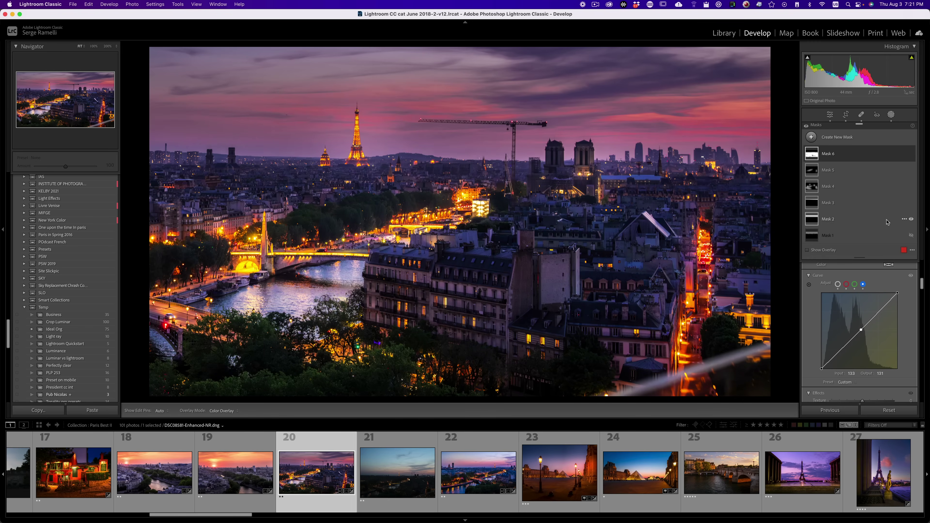
Reshape Mask 6's RGB curve with shadow and highlight points, settling near Input 151, Output 162.
click(836, 284)
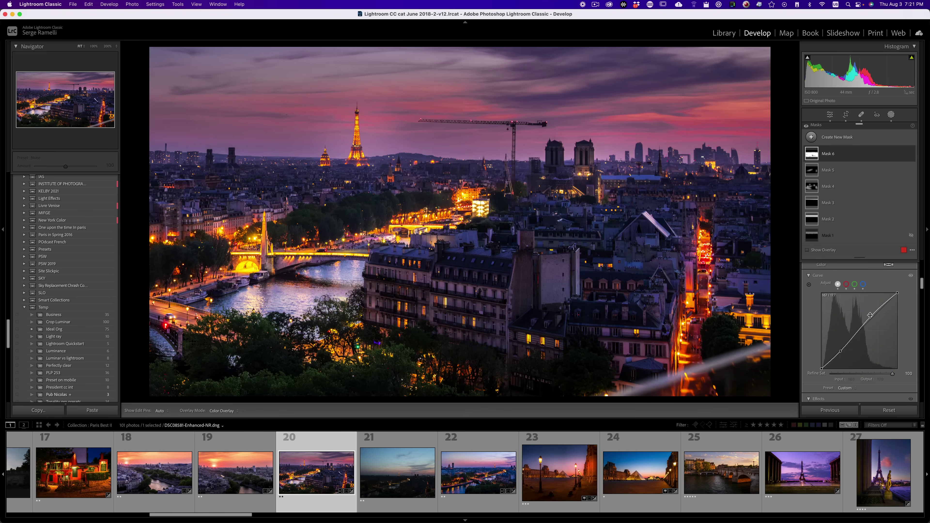
drag(869, 315, 867, 314)
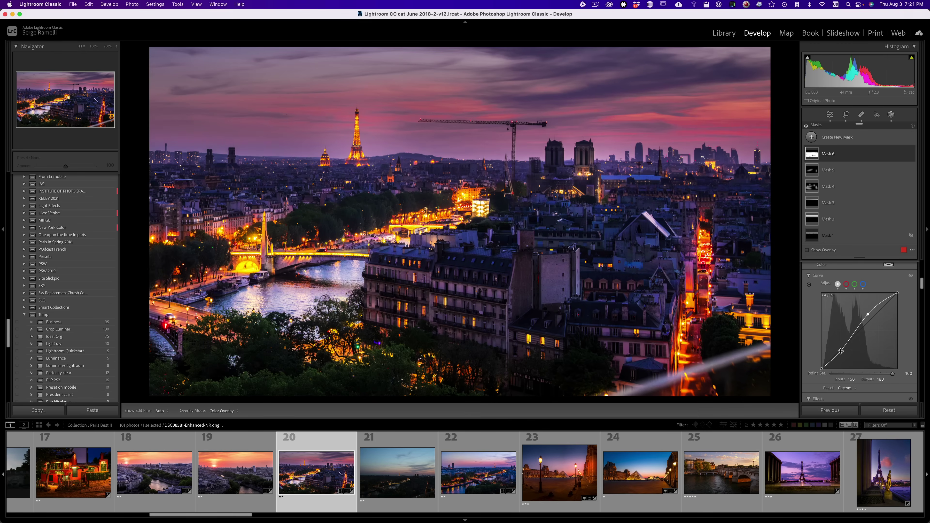
drag(840, 351, 838, 351)
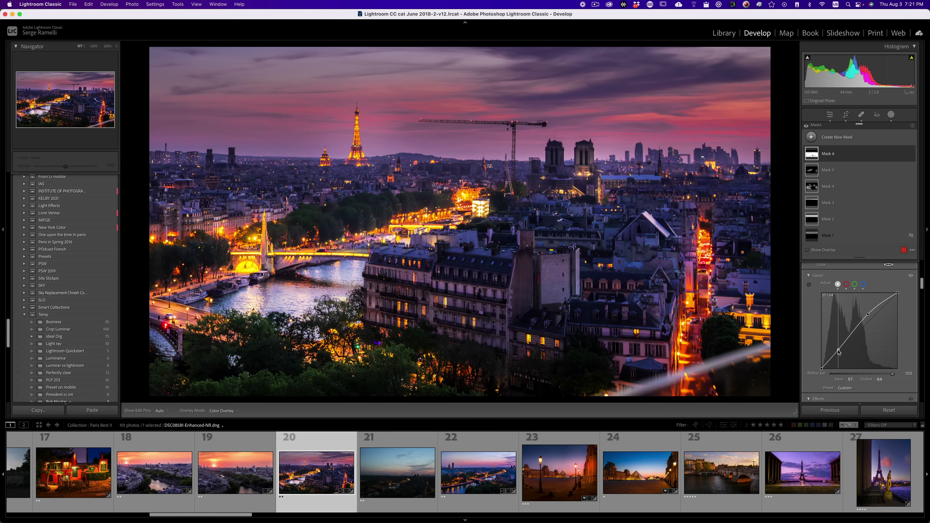
drag(868, 316, 866, 316)
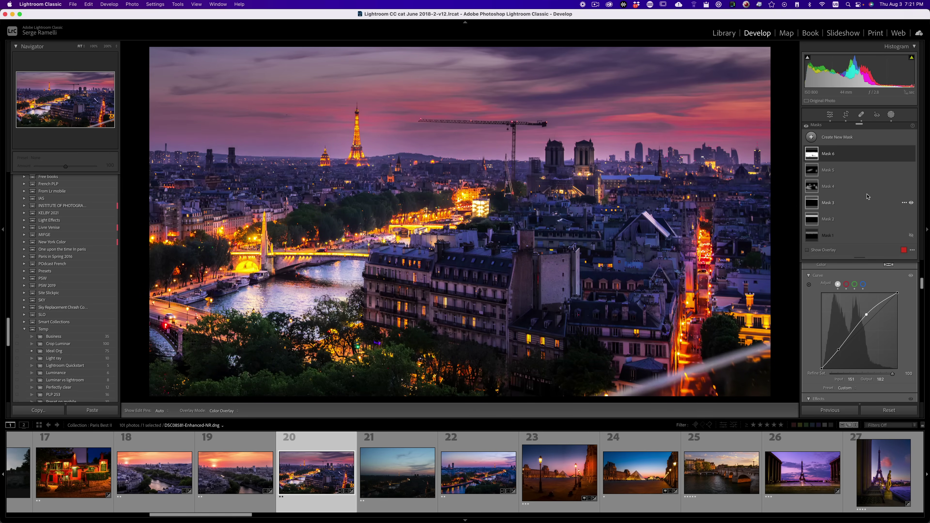
click(911, 154)
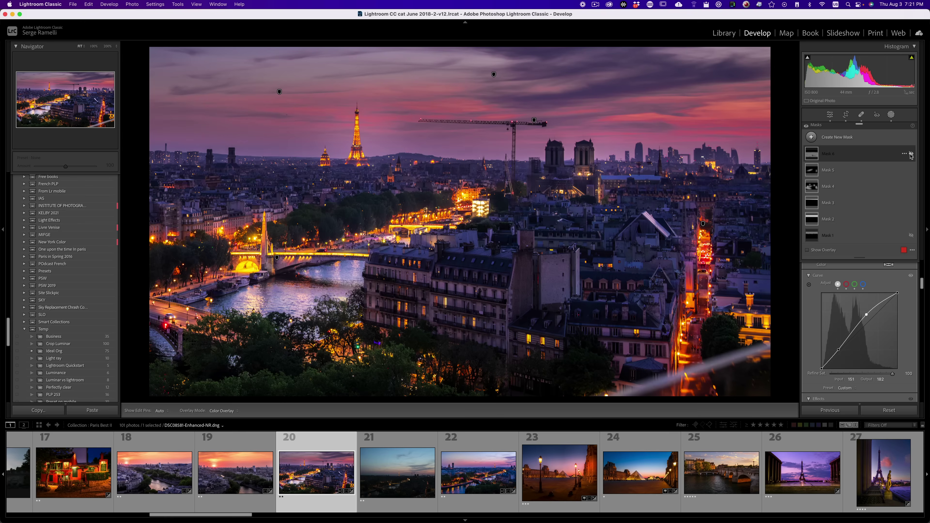
click(910, 154)
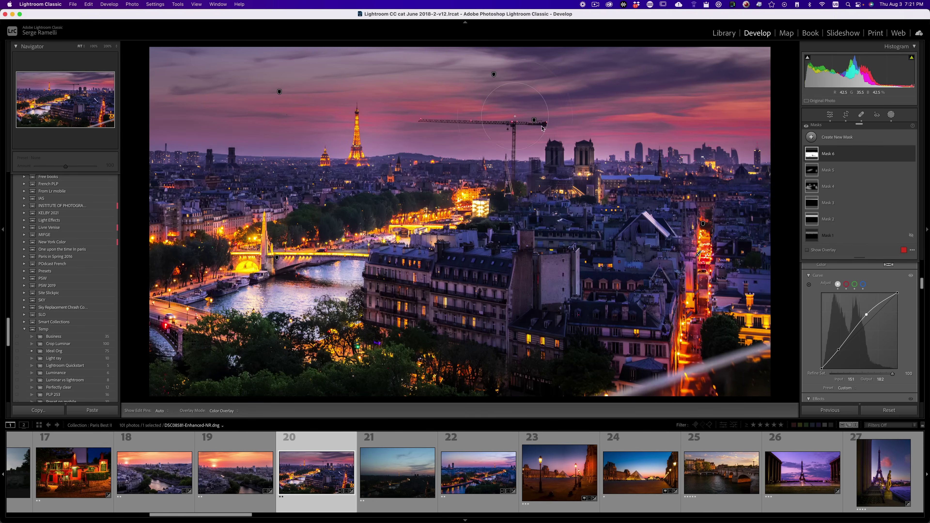
Add a linear gradient down over the sky with Exposure -0.56 and a cooler Temp.
click(811, 138)
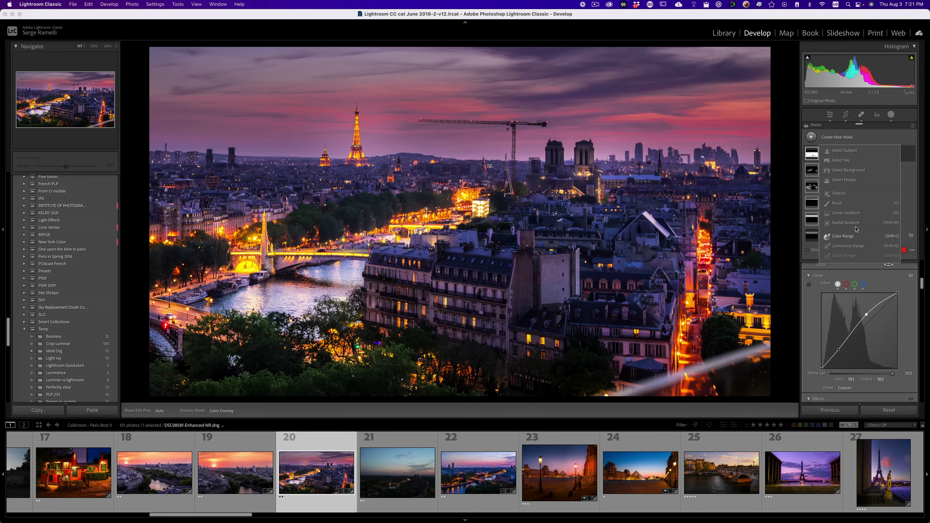
click(849, 213)
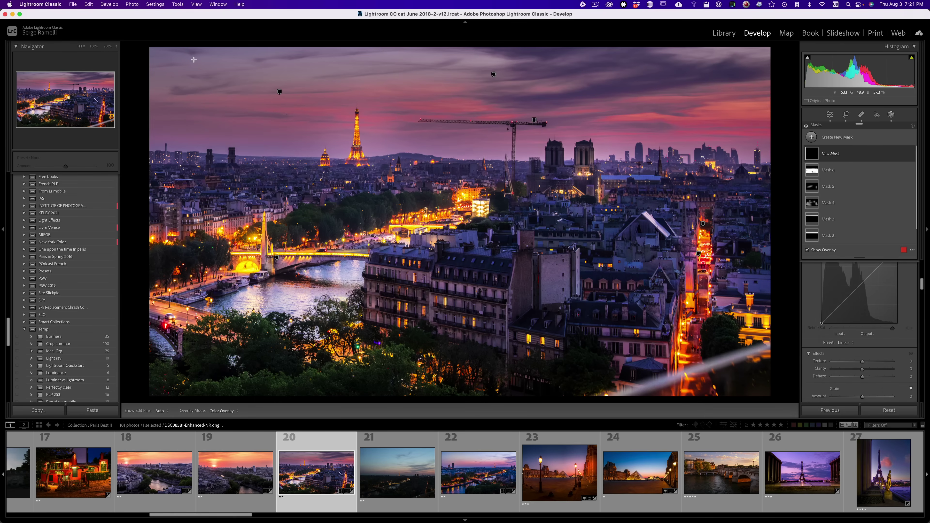
drag(240, 73, 277, 176)
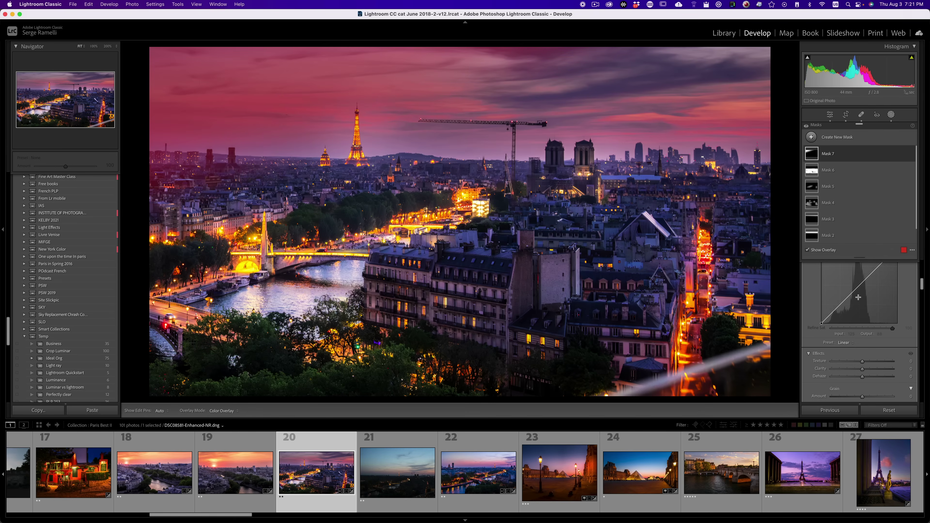
scroll(858, 298, up, 5)
drag(862, 324, 858, 327)
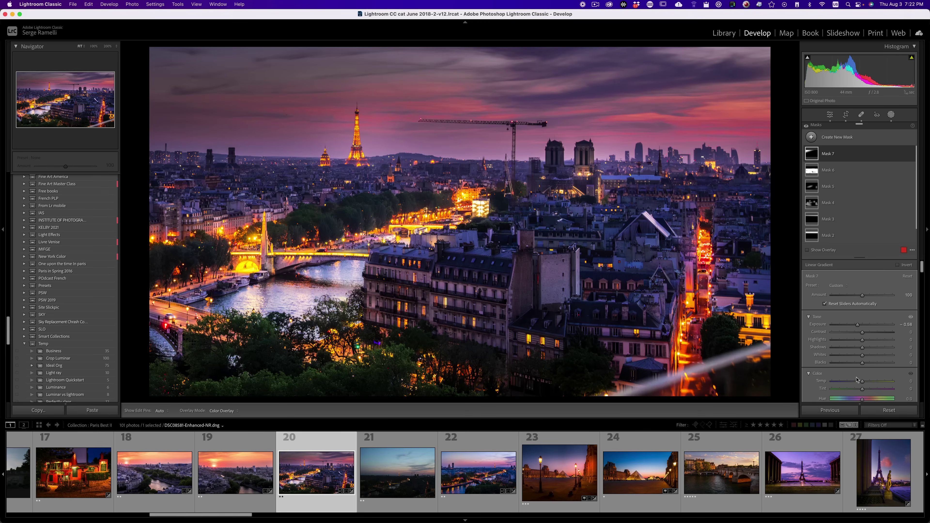
drag(861, 382, 848, 384)
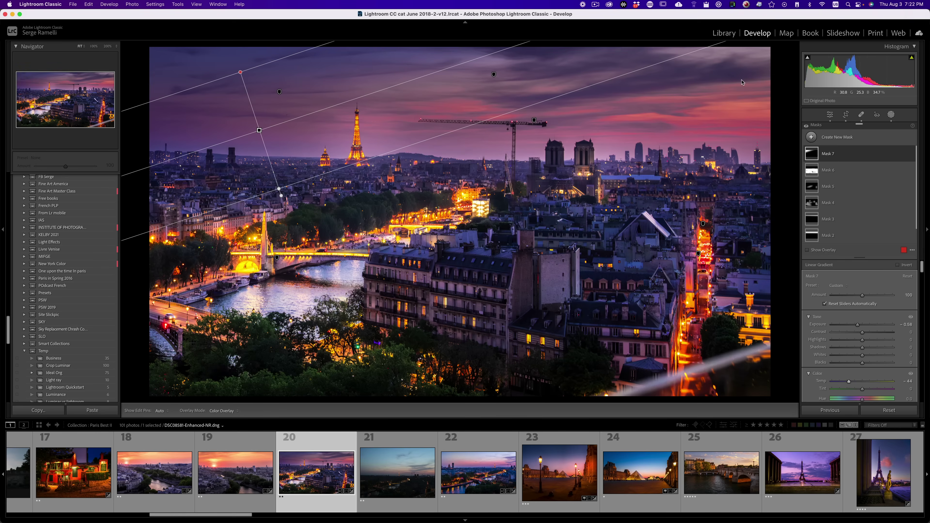
Darken the top-right sky with another gradient at Exposure -0.59, then close Masking.
click(811, 136)
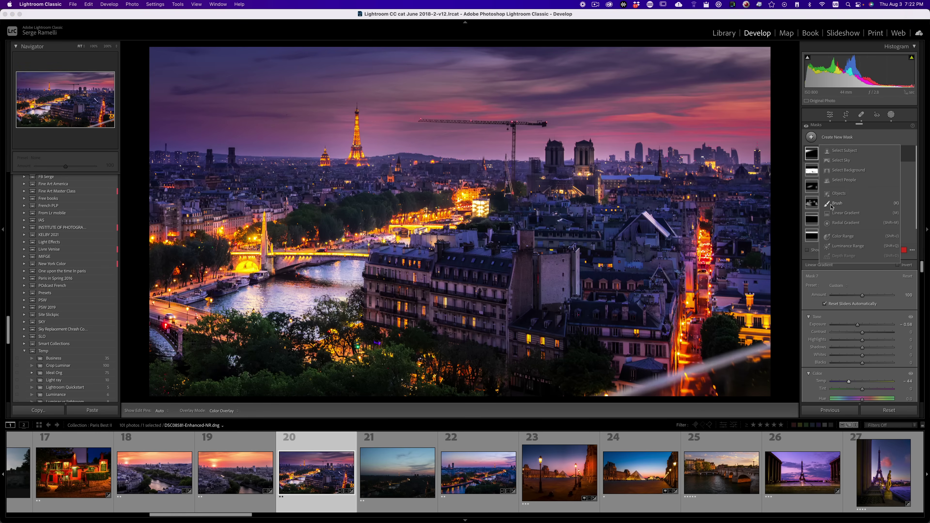
click(844, 213)
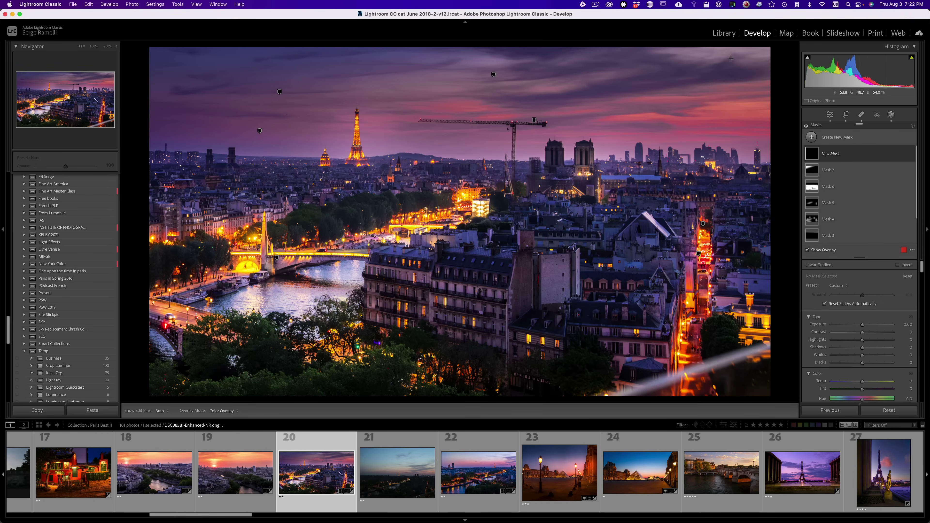
drag(731, 56, 694, 177)
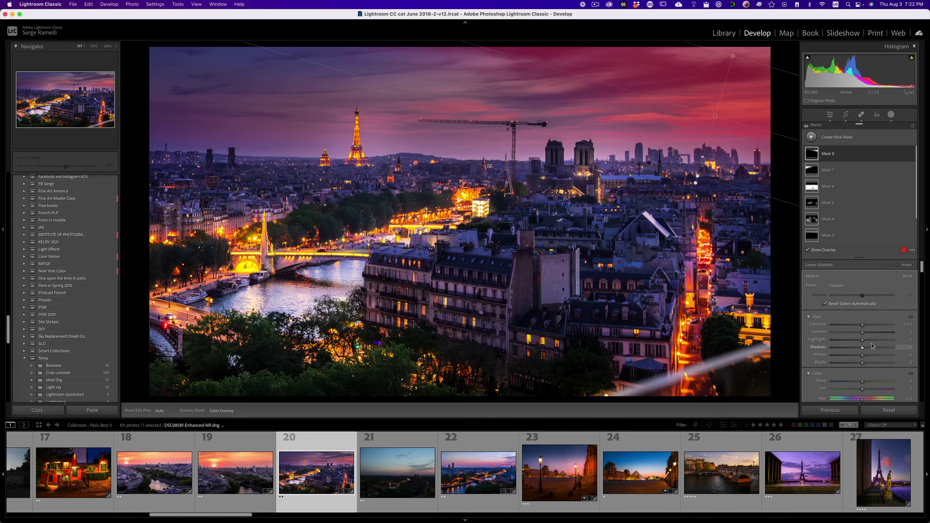
drag(862, 330, 857, 329)
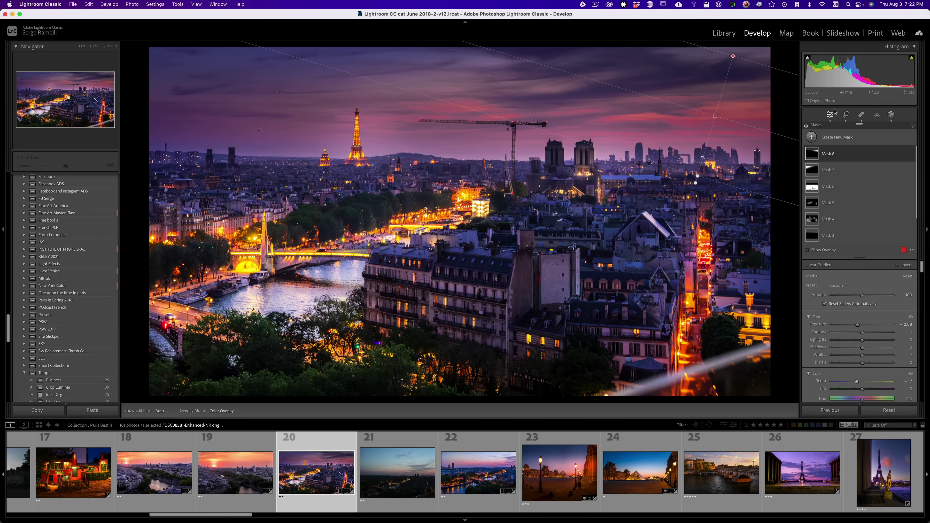
click(829, 115)
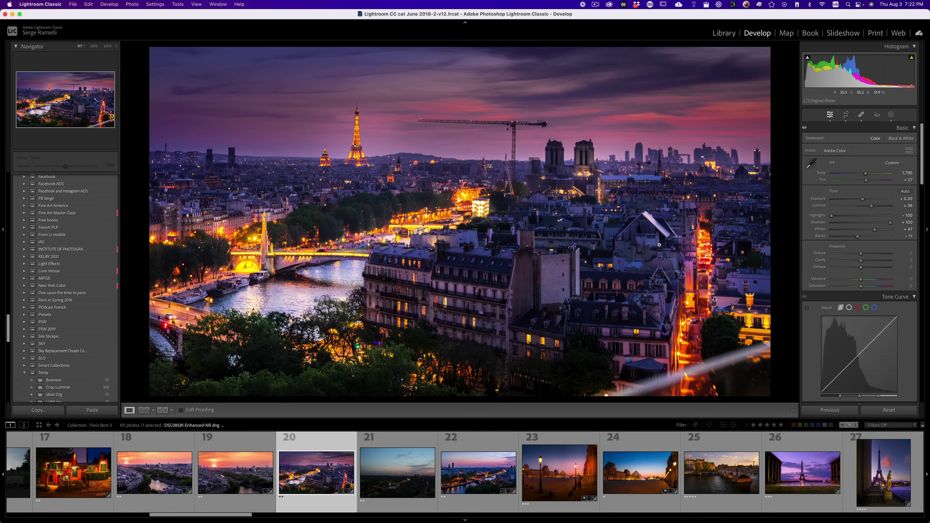
Set Texture to +21 and Clarity to +14 in the Presence section.
scroll(865, 245, down, 3)
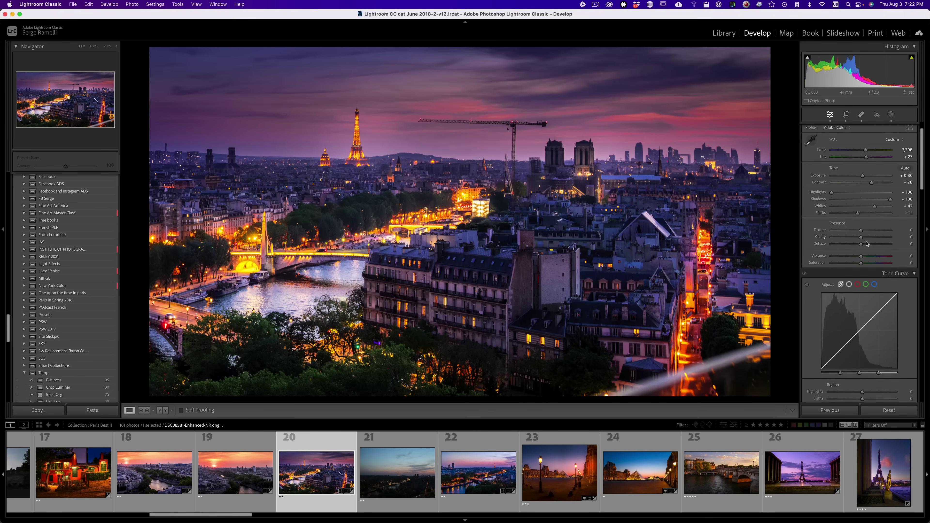
drag(860, 225, 866, 225)
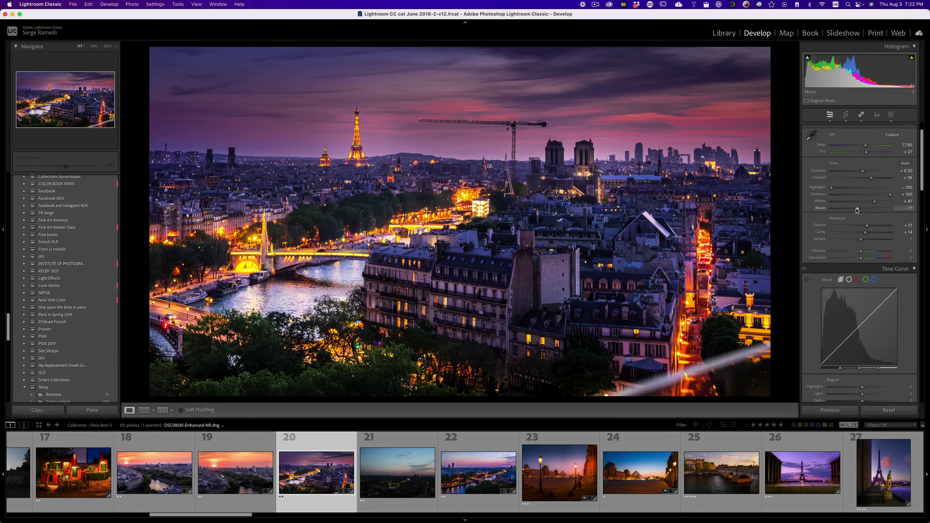
drag(921, 190, 912, 379)
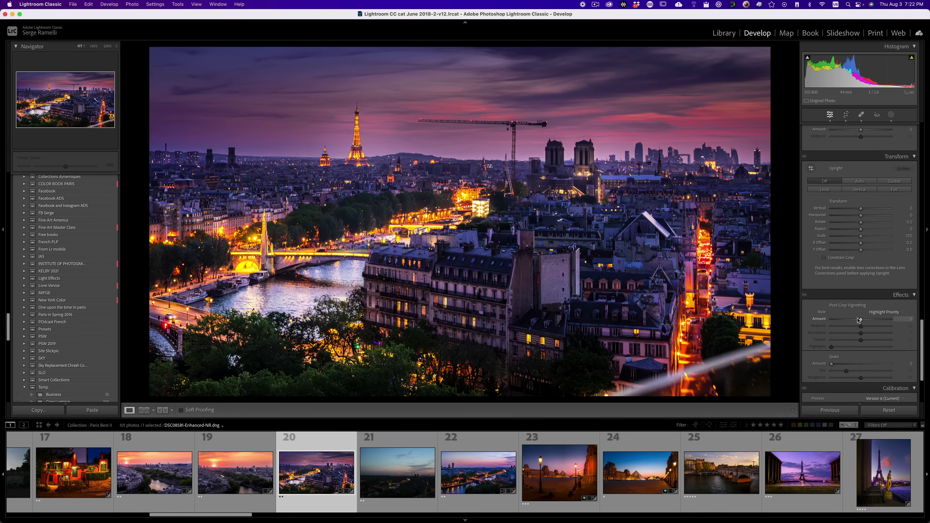
Zoom the Paris photo to 100% to inspect fine detail, then fit it back in view.
scroll(865, 293, down, 5)
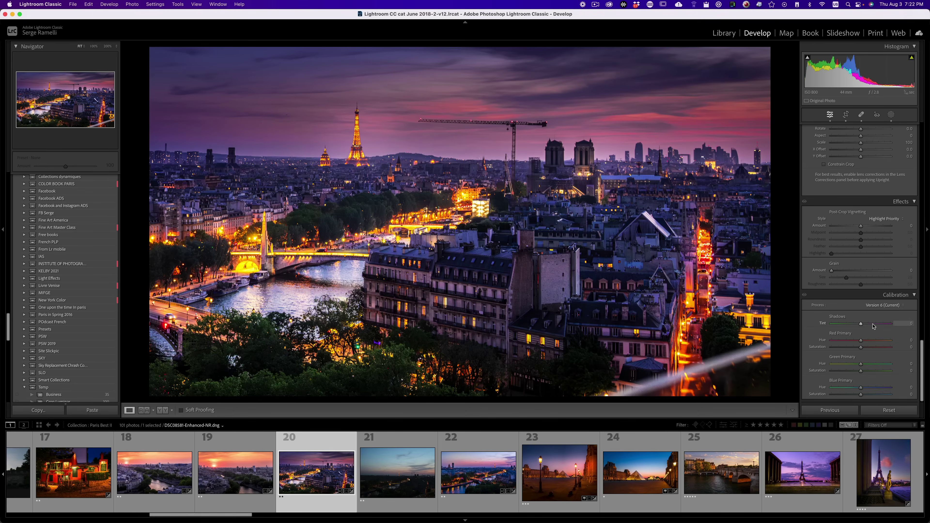
scroll(873, 326, up, 9)
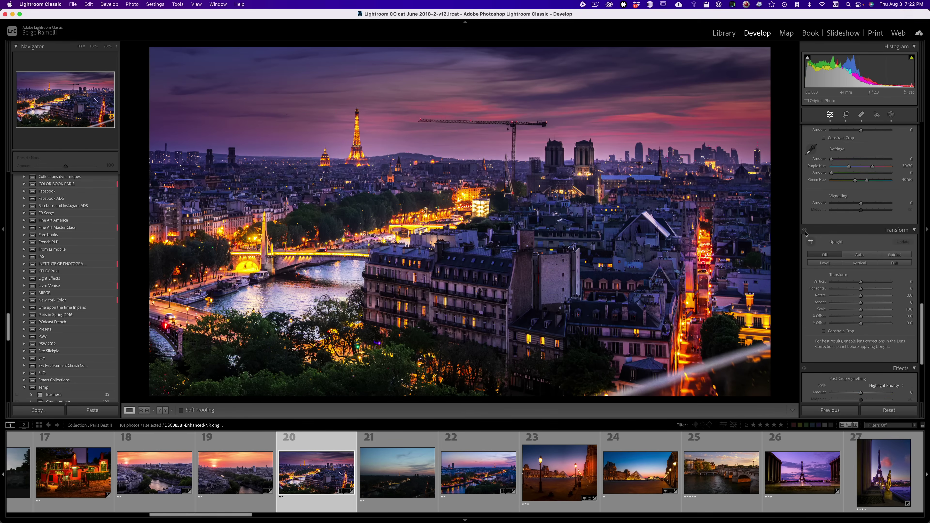
click(568, 181)
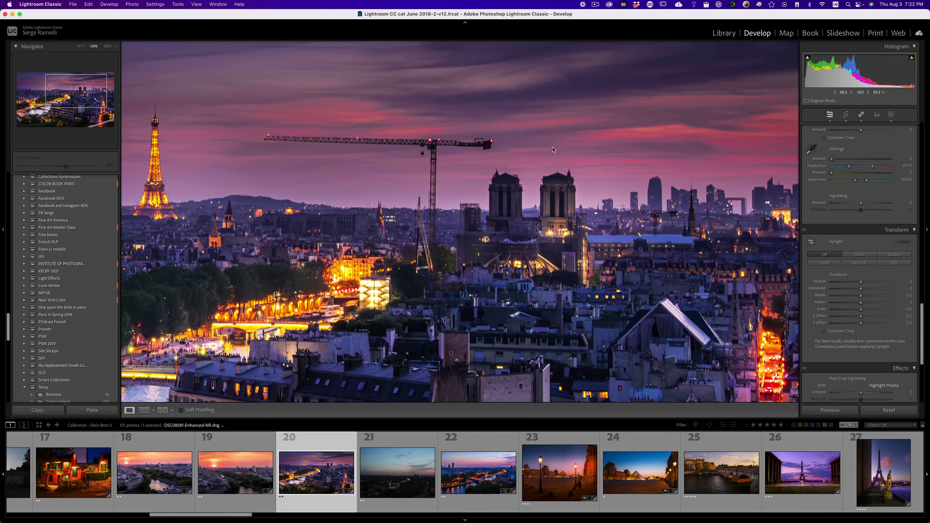
scroll(889, 305, up, 14)
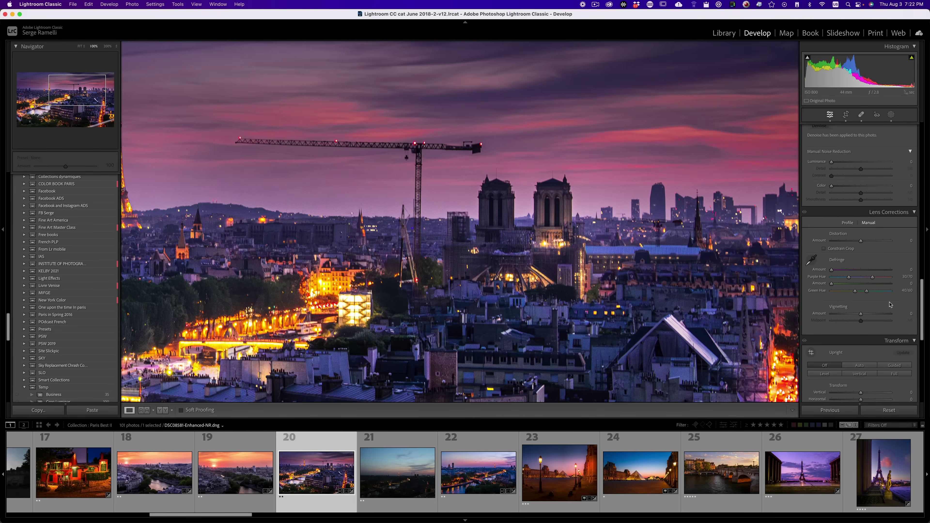
scroll(890, 305, down, 1)
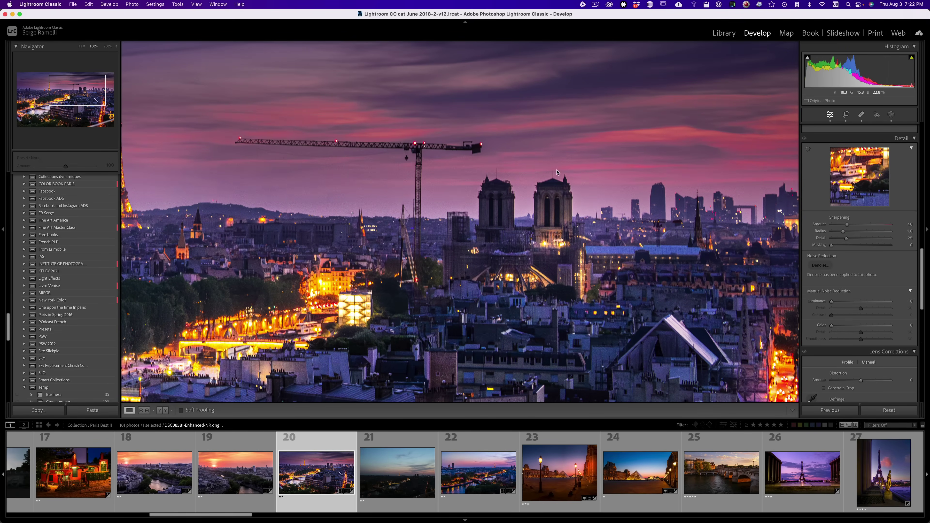
click(581, 202)
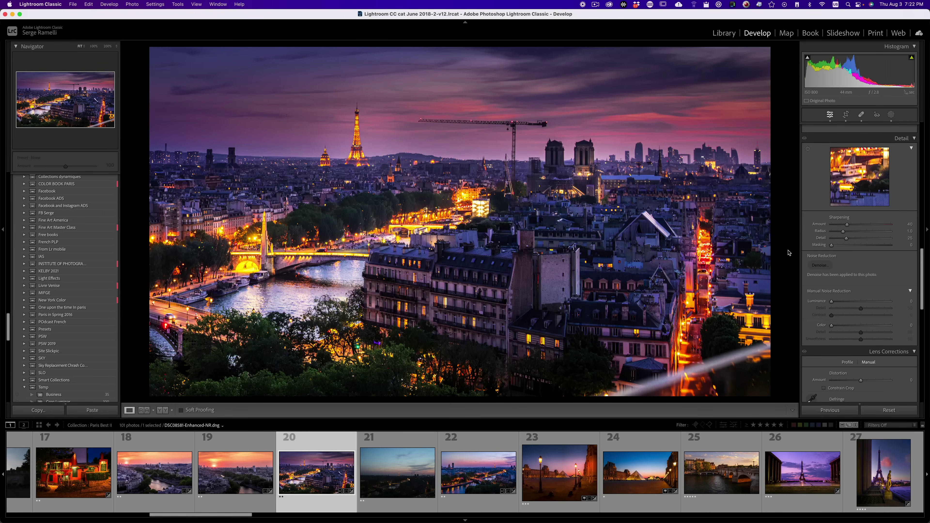
Set Sharpening Amount to 87 and Masking to 65, previewing the edge mask with Option.
scroll(874, 251, up, 1)
drag(847, 229, 859, 230)
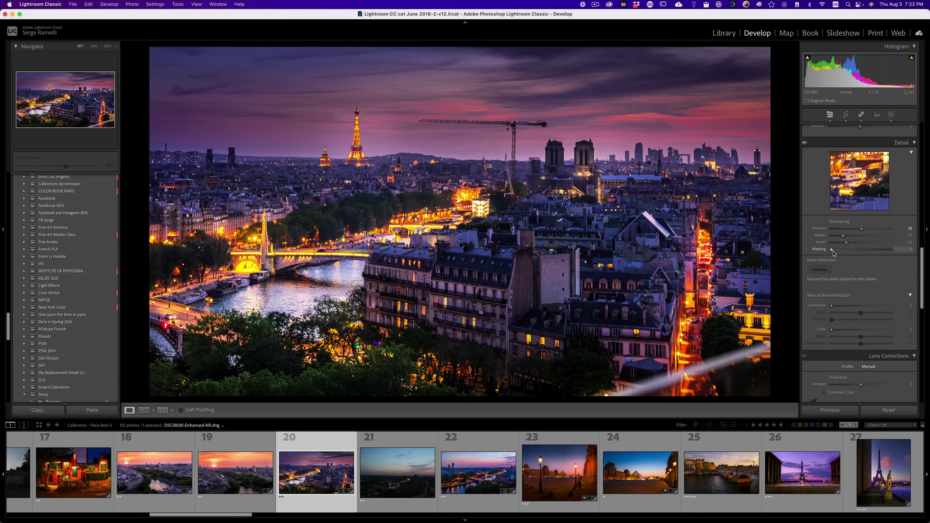
drag(831, 249, 865, 251)
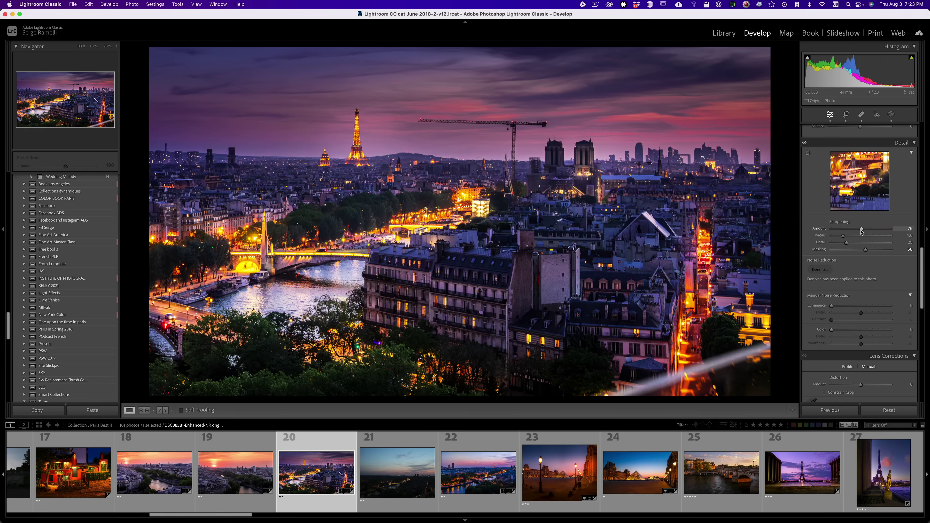
drag(861, 229, 866, 250)
key(alt)
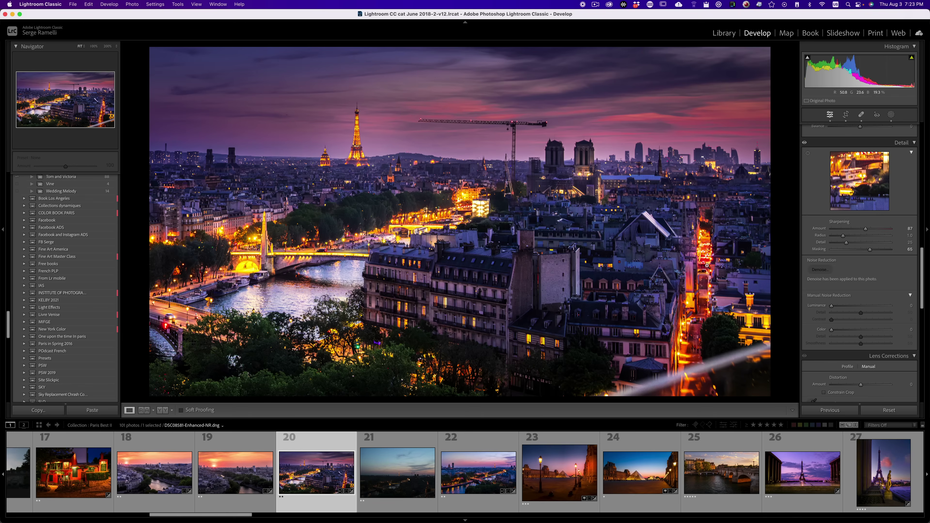
click(861, 114)
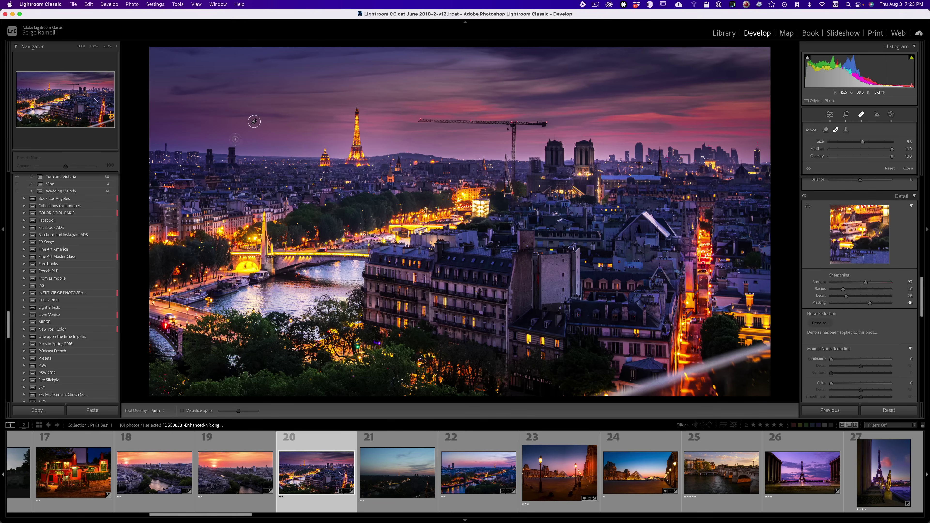
click(829, 115)
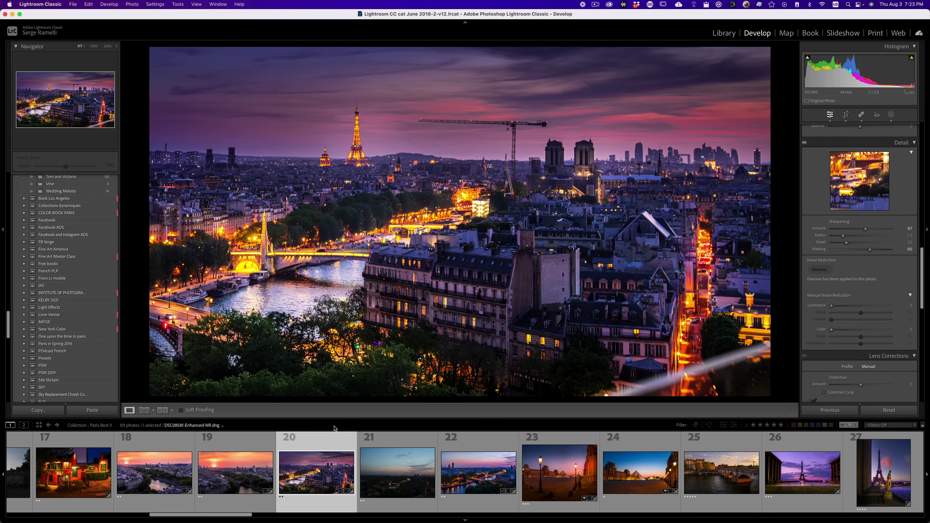
Send the filmstrip's Paris photo via Edit In to the running Photoshop (Beta).
right_click(307, 443)
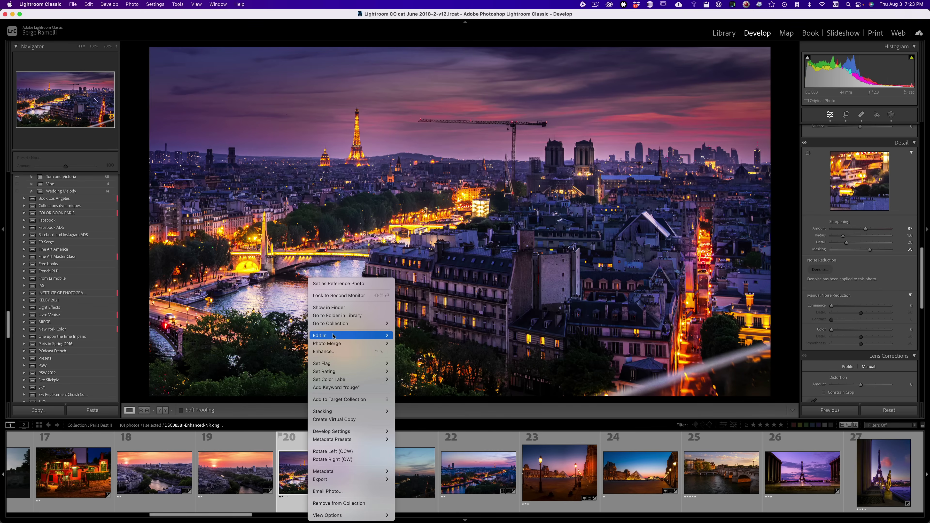
mouse_move(331, 335)
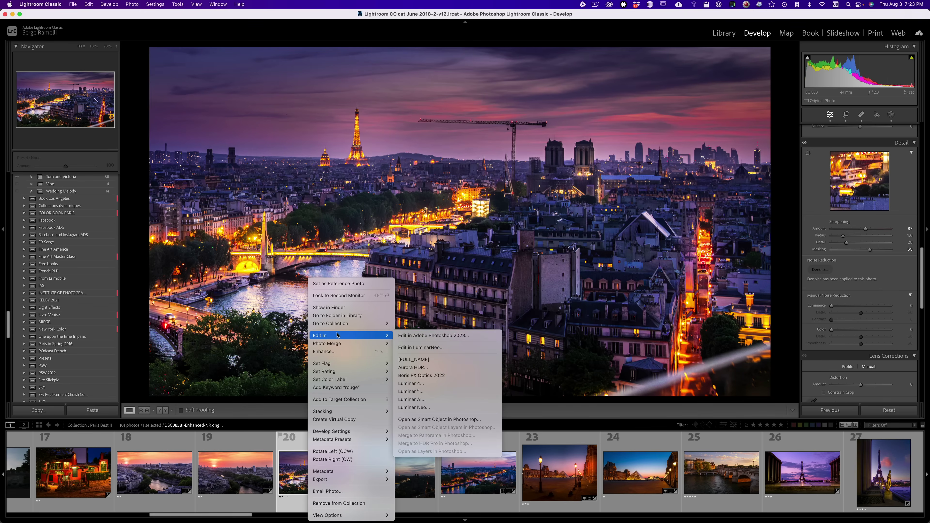
click(291, 443)
key(super+Tab)
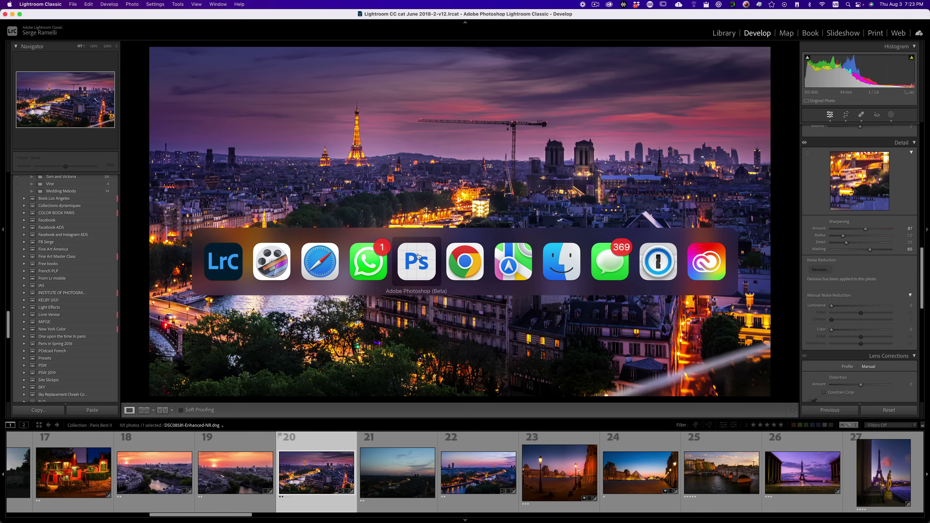
key(Escape)
right_click(317, 446)
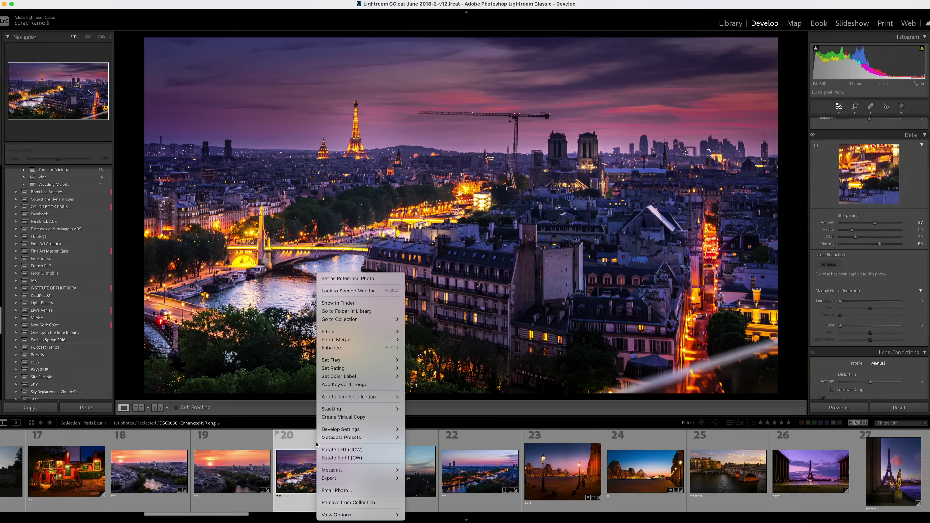
mouse_move(329, 335)
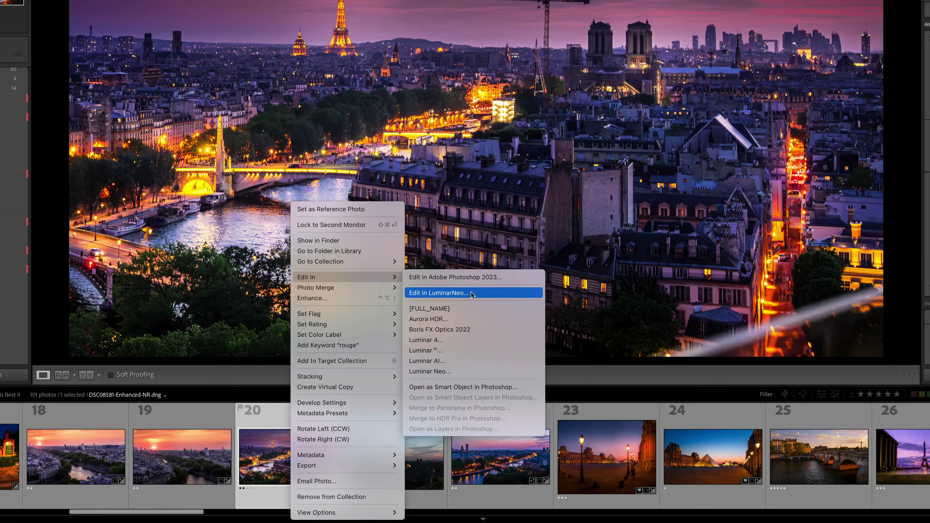
click(437, 279)
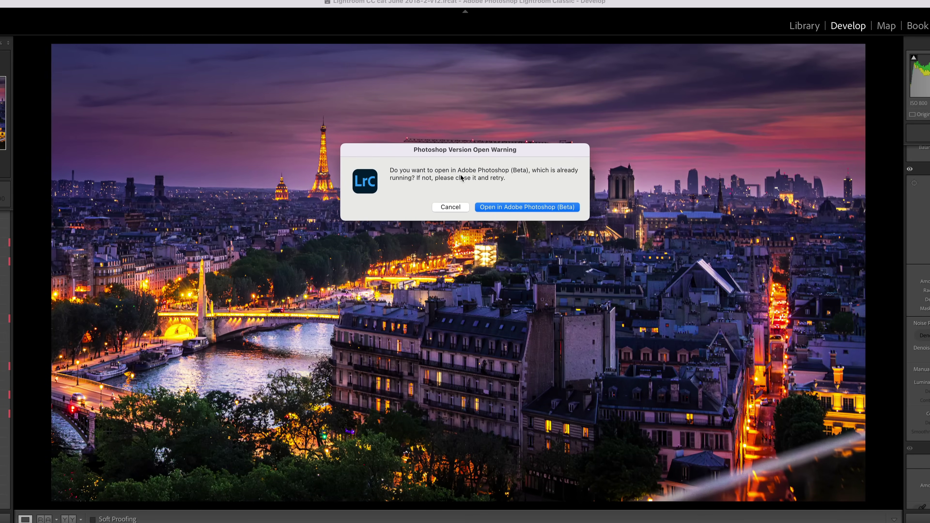
click(522, 207)
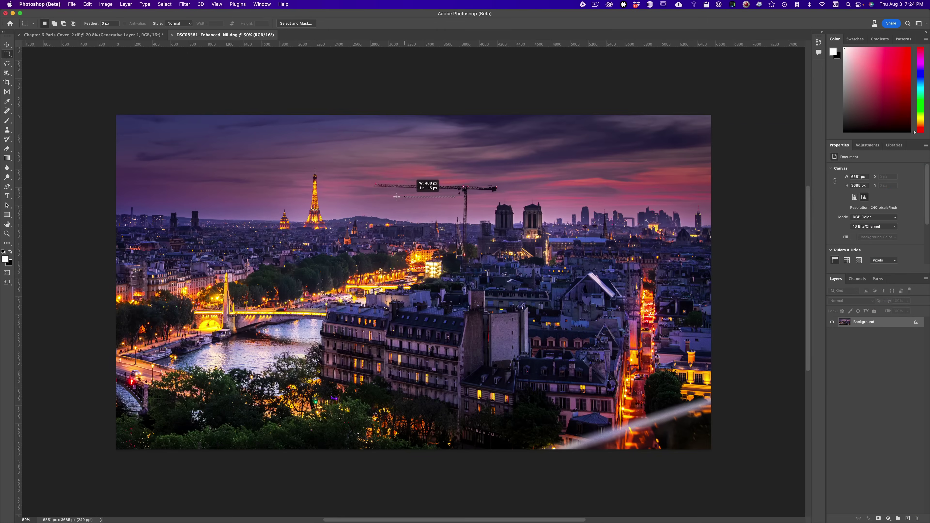
Lasso the crane and the bottom-right glare streak with a 20 px feathered selection for Generative Fill.
drag(455, 196, 373, 176)
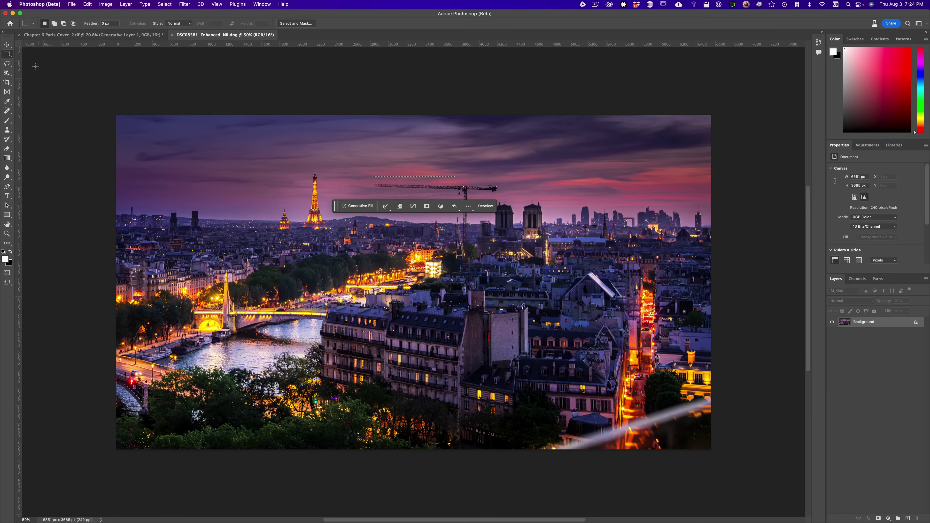
click(7, 63)
click(429, 185)
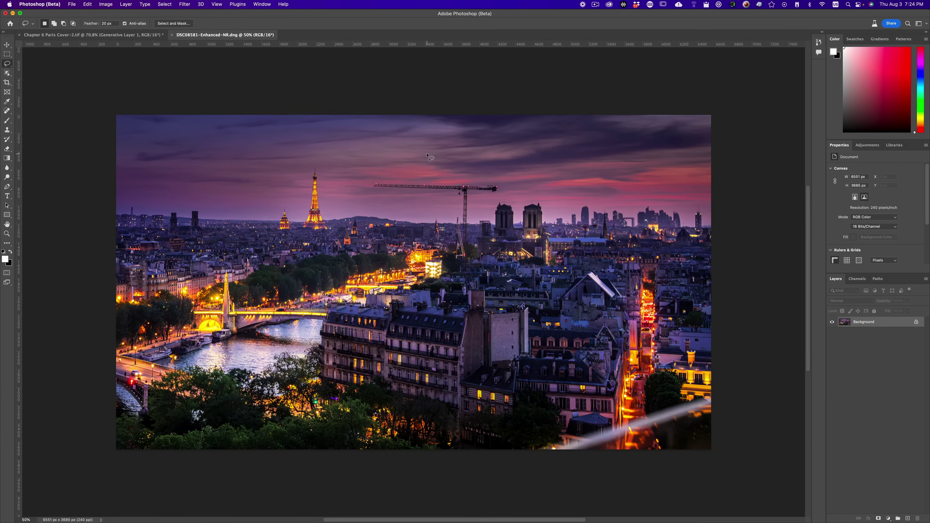
mouse_move(397, 179)
mouse_down()
mouse_move(361, 178)
mouse_move(458, 200)
mouse_move(456, 261)
mouse_move(468, 255)
mouse_move(468, 201)
mouse_move(504, 189)
mouse_move(398, 178)
mouse_up()
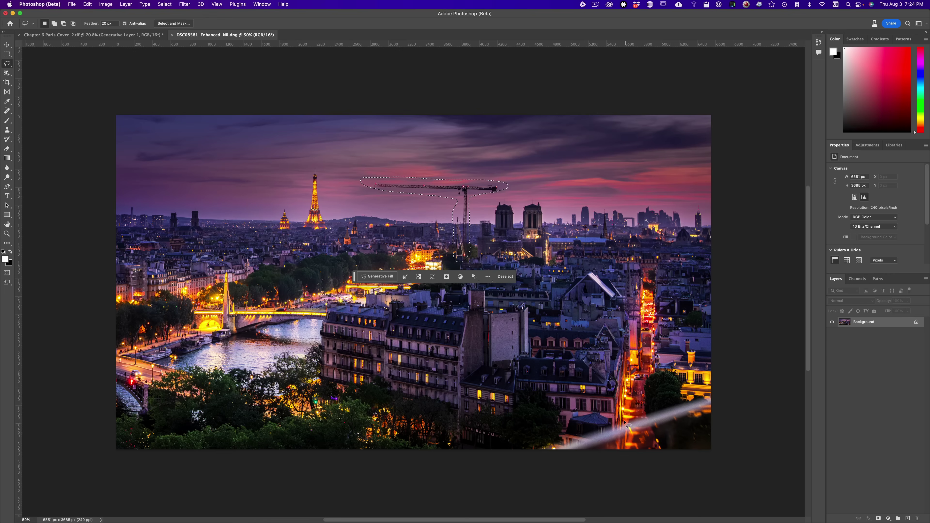
mouse_move(635, 413)
mouse_down()
mouse_move(538, 450)
mouse_move(566, 460)
mouse_move(613, 452)
mouse_move(706, 414)
mouse_move(713, 393)
mouse_up()
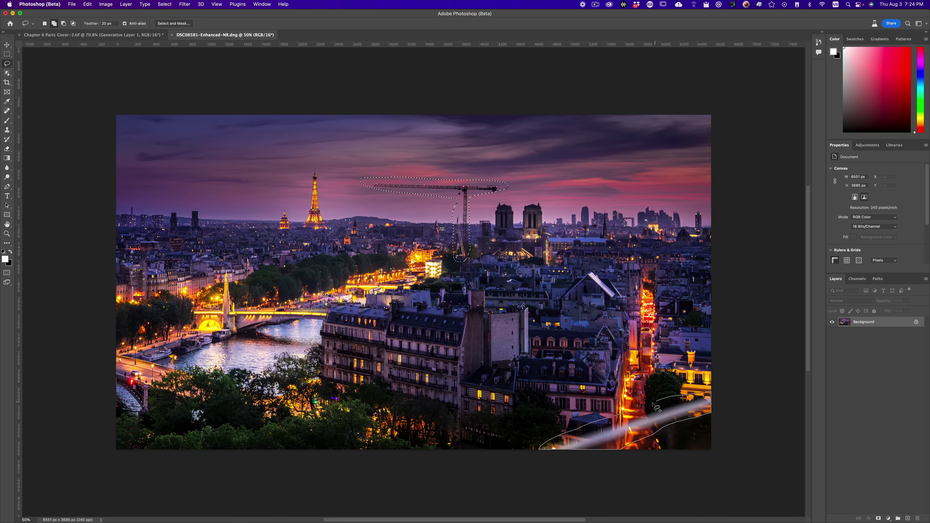
drag(629, 420, 628, 421)
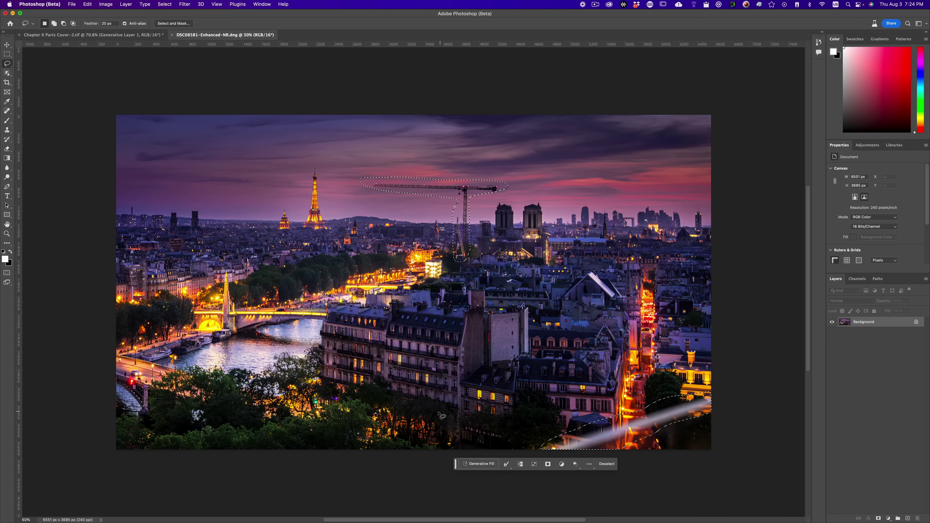
click(477, 465)
Generate an empty-prompt fill, compare the three variations, and keep the second.
click(573, 464)
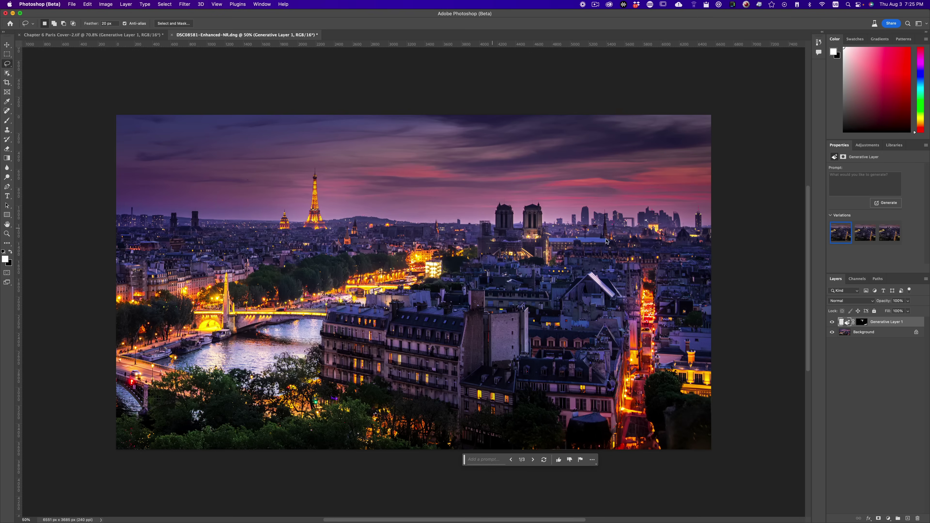
mouse_move(896, 243)
click(869, 237)
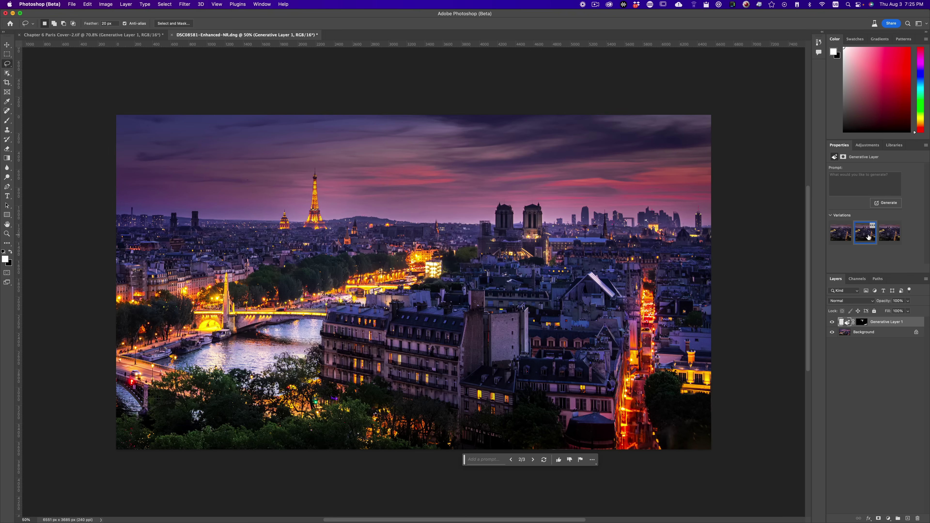
click(890, 235)
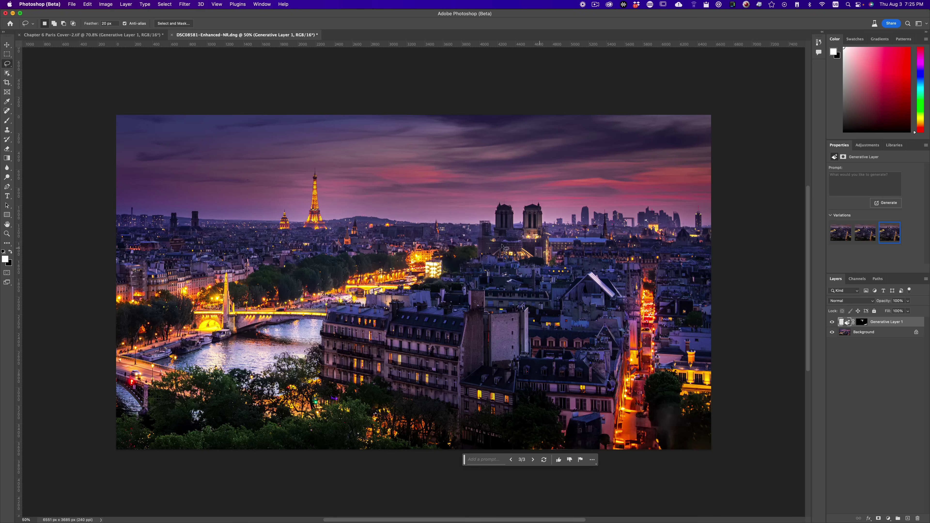
click(842, 234)
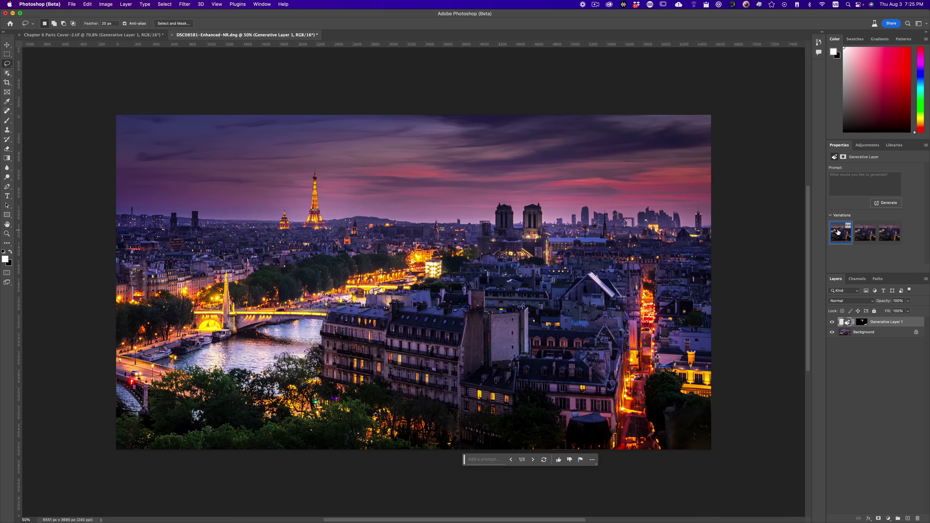
click(861, 236)
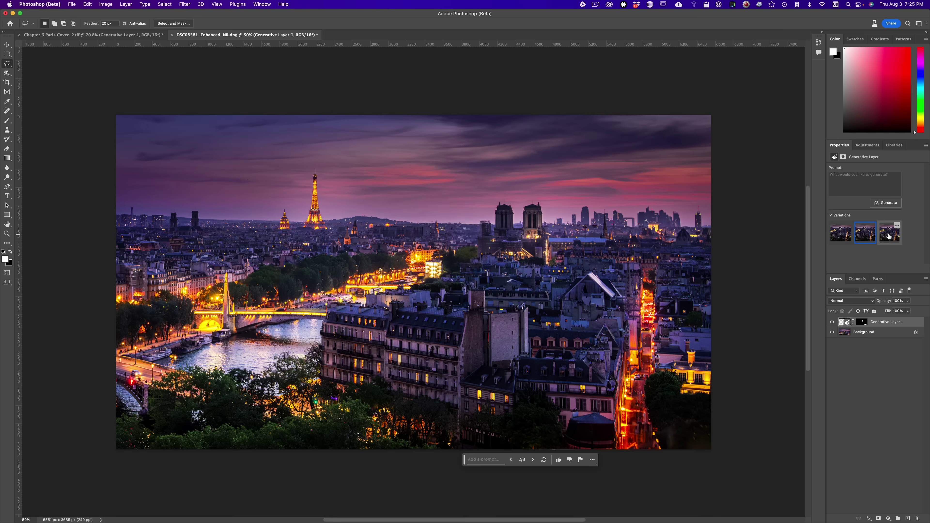
click(891, 236)
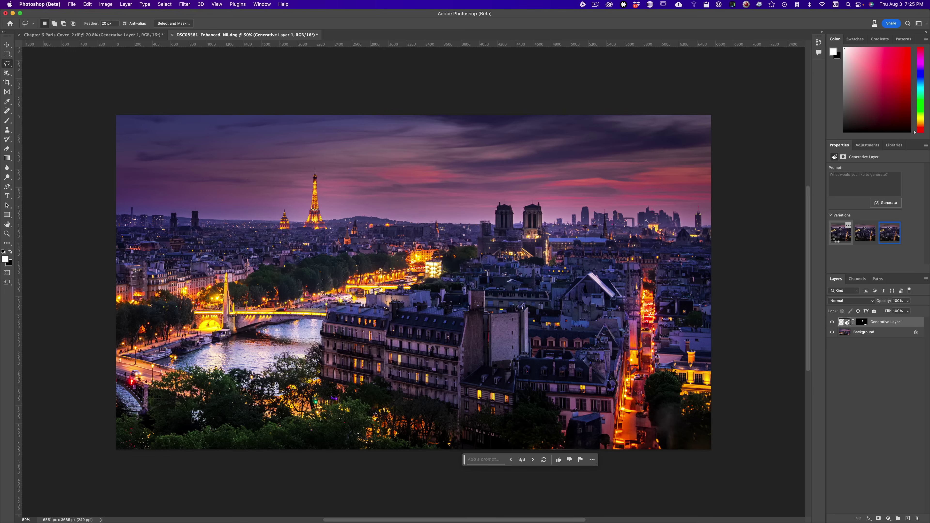
click(836, 240)
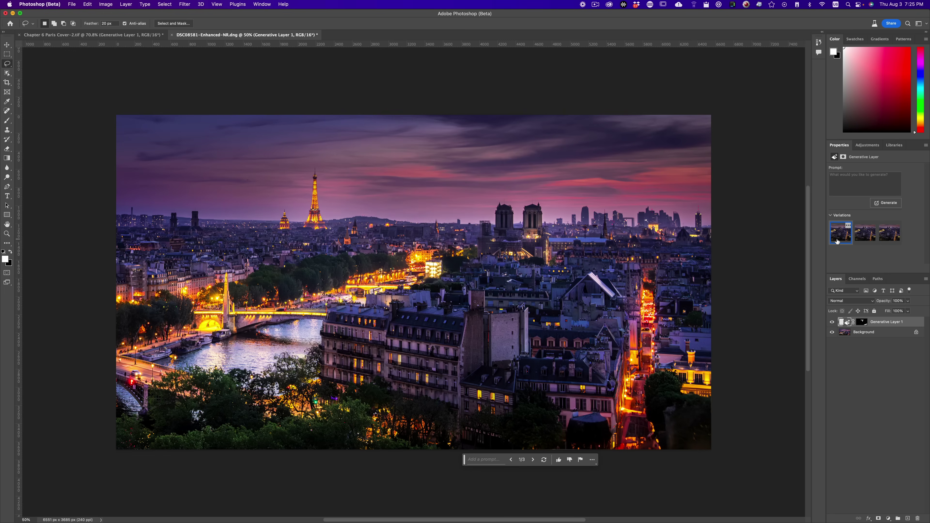
click(861, 237)
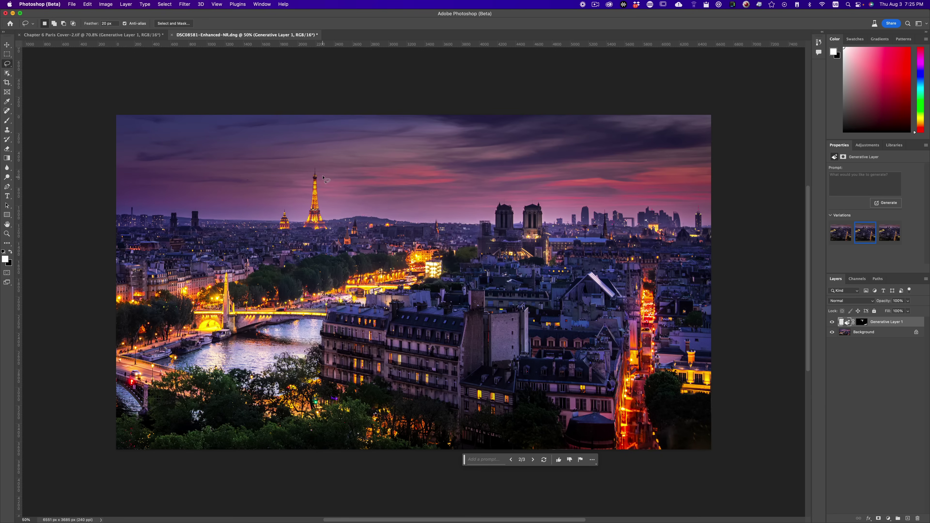
Select a patch of sky beside the Eiffel Tower and generate 'moon' into it.
mouse_move(326, 174)
mouse_down()
mouse_move(331, 180)
mouse_move(326, 172)
mouse_up()
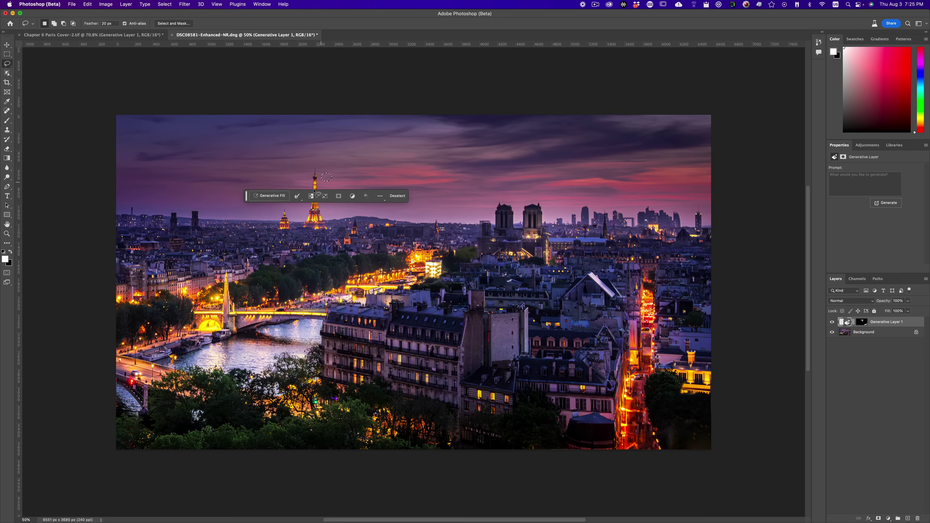
click(268, 196)
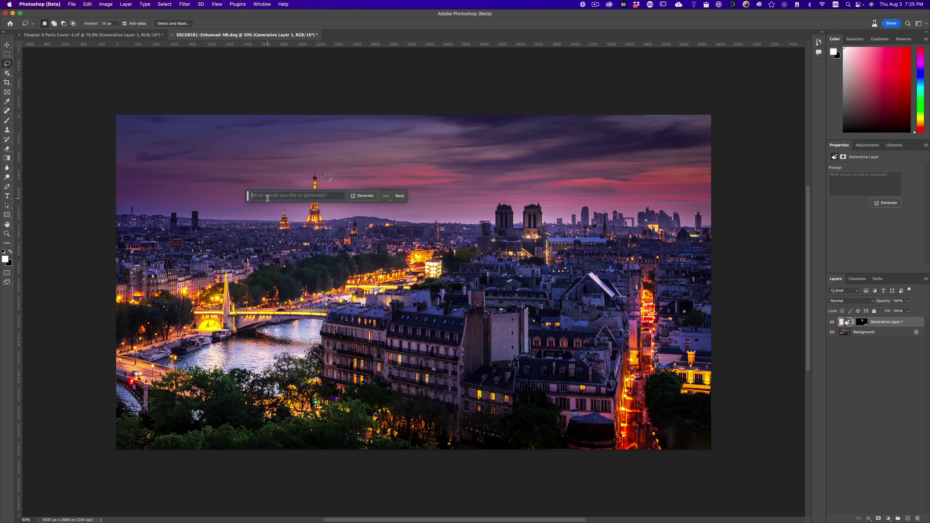
text(moon)
key(Return)
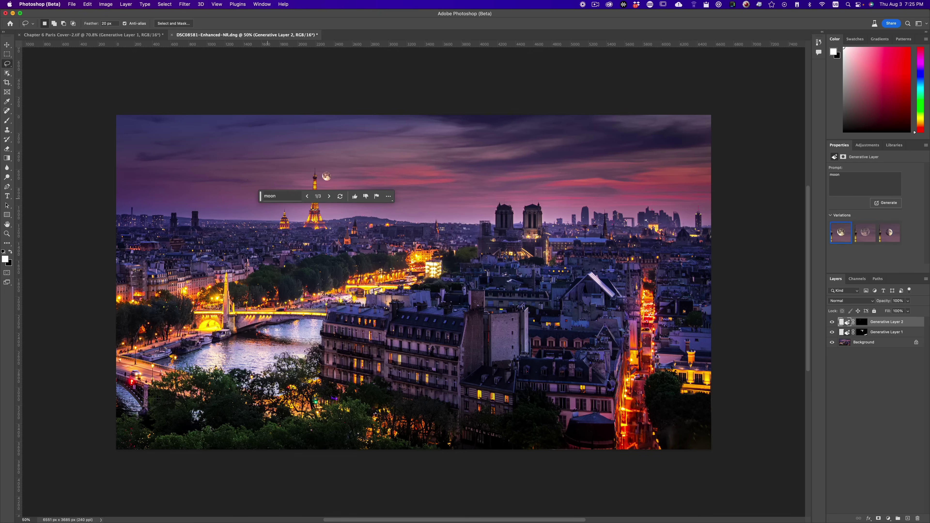
click(328, 196)
click(329, 197)
click(307, 196)
Generate more moon variations and settle on the fifth one.
click(890, 205)
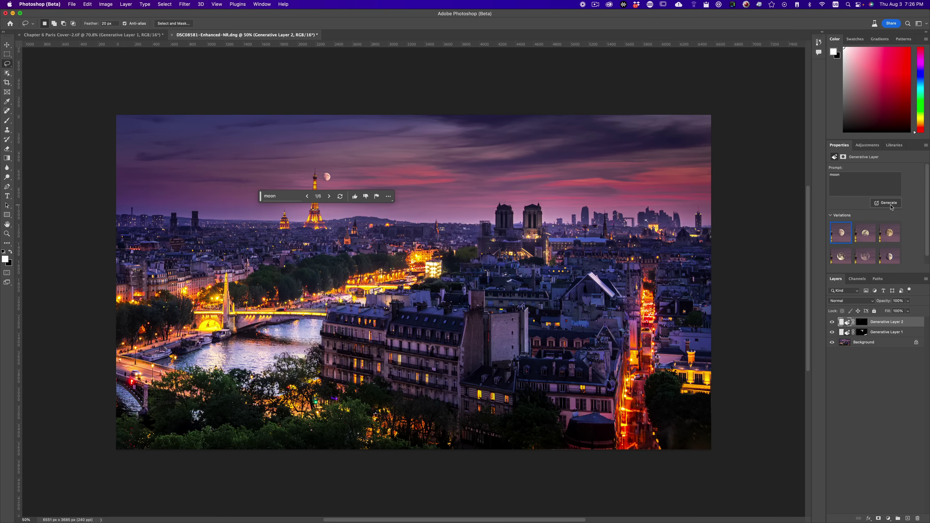
click(328, 196)
click(328, 197)
click(328, 196)
click(328, 197)
click(329, 196)
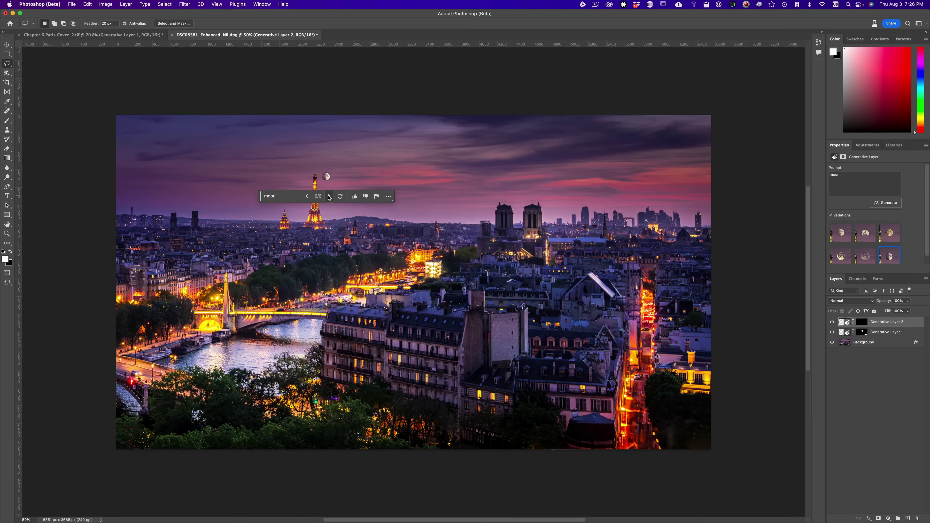
click(306, 197)
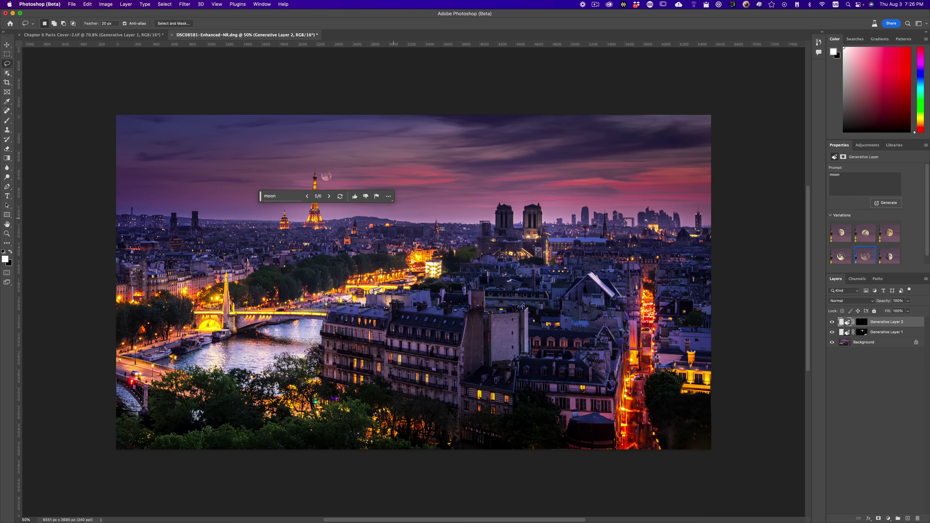
Lower the moon layer's opacity to 55%.
click(908, 301)
drag(907, 311, 890, 310)
click(860, 309)
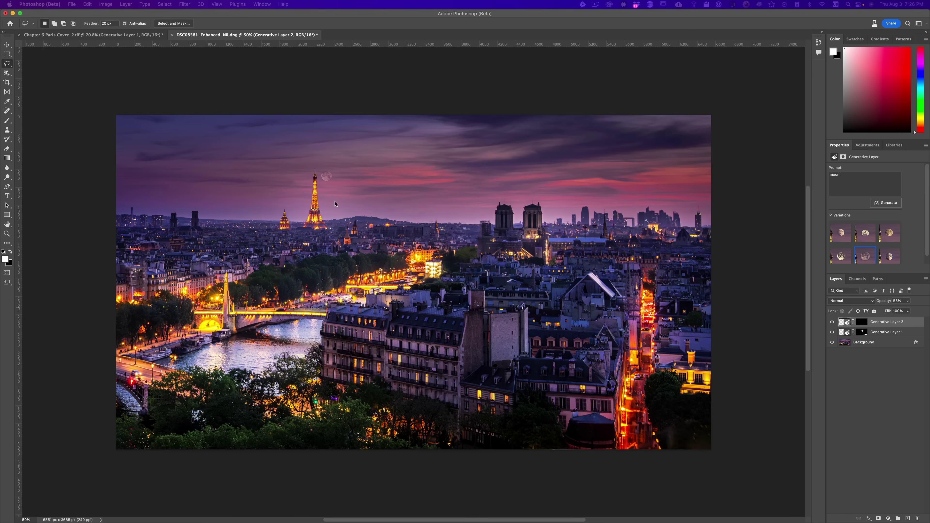
click(252, 176)
Select an oval of sky left of the Eiffel Tower and generate 'flock of birds'.
mouse_move(256, 148)
mouse_down()
mouse_move(210, 146)
mouse_move(171, 164)
mouse_move(186, 188)
mouse_move(256, 175)
mouse_move(265, 148)
mouse_up()
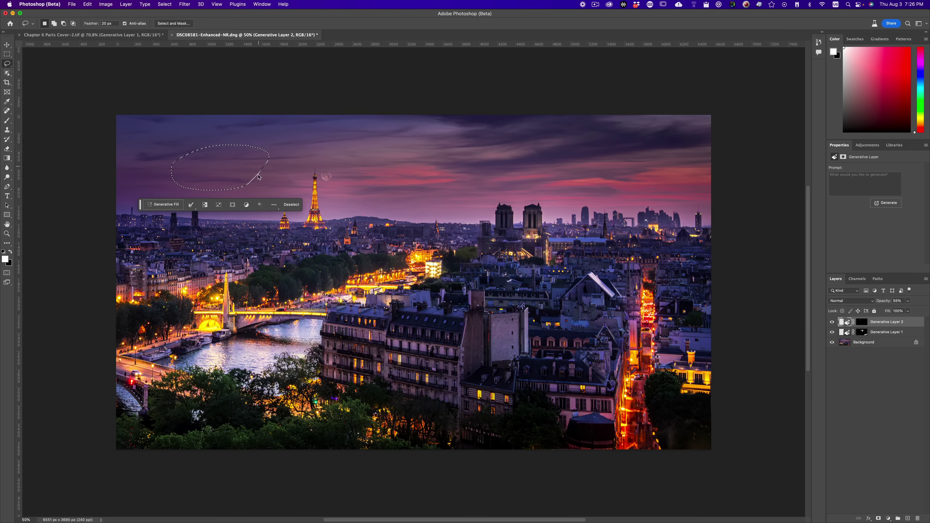
click(165, 205)
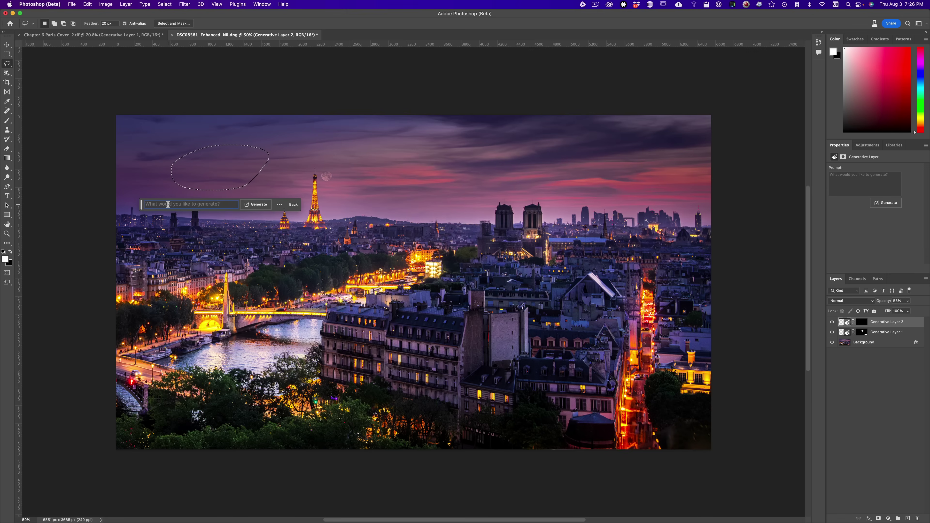
text(flock of )
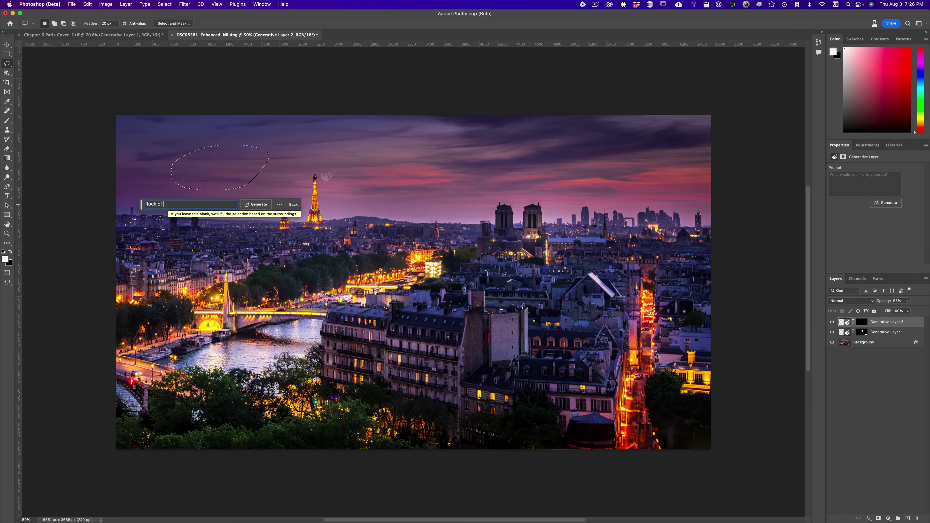
text(birds)
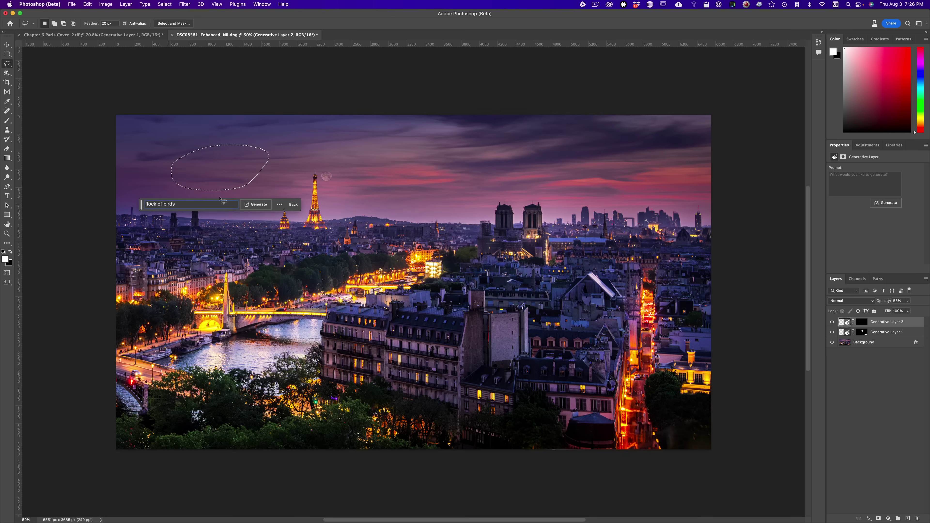
click(263, 206)
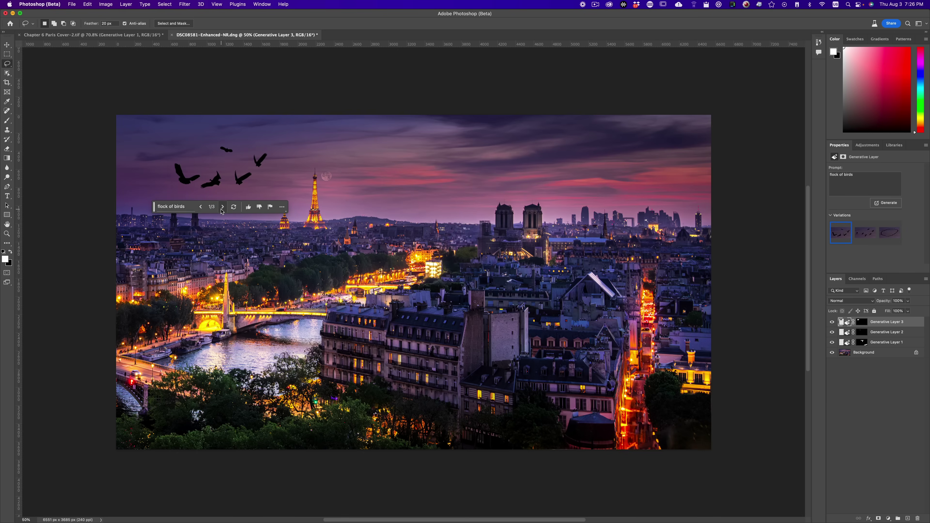
click(223, 207)
click(222, 207)
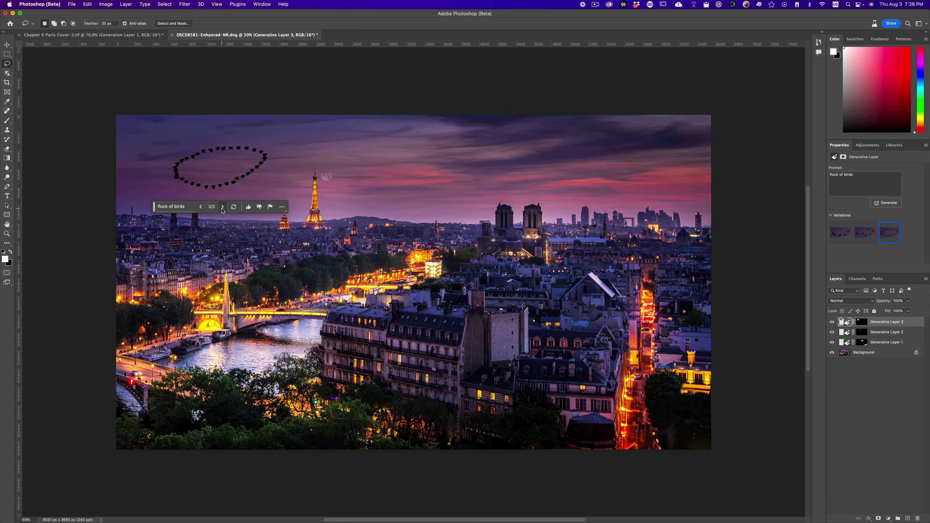
click(222, 208)
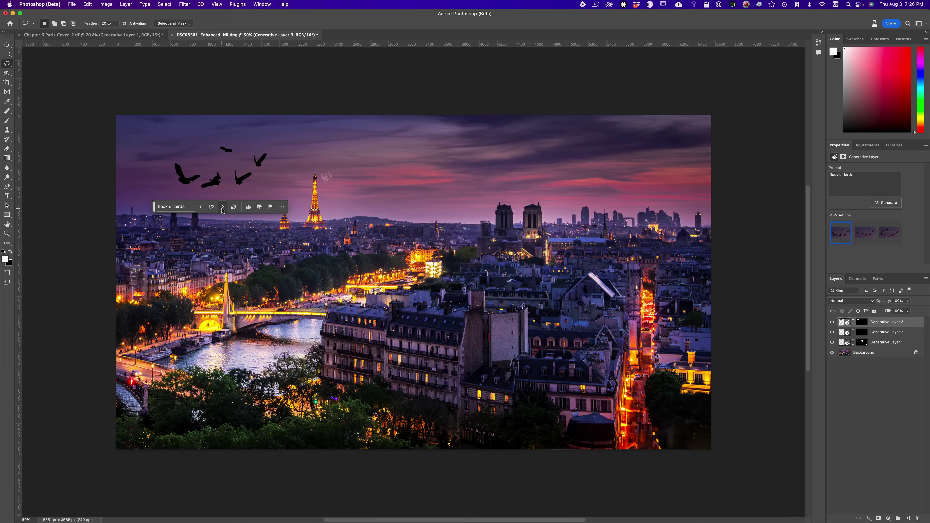
Generate more bird variations, pick the fifth scattered one, and enlarge it slightly.
click(887, 203)
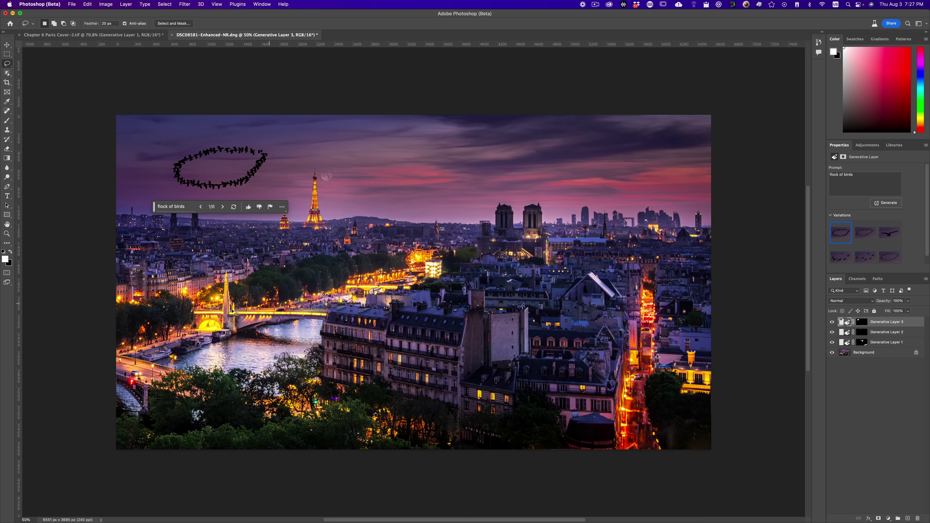
click(223, 207)
click(222, 207)
click(223, 206)
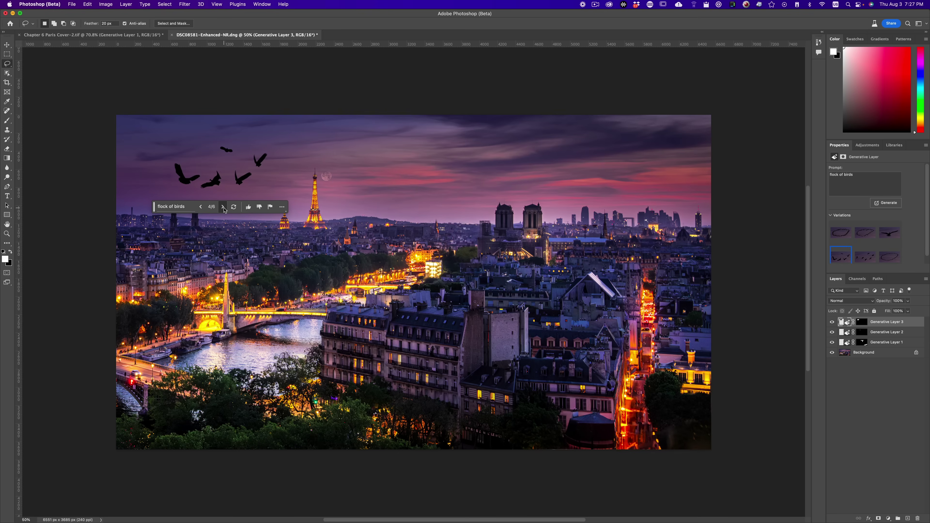
click(223, 207)
click(223, 207)
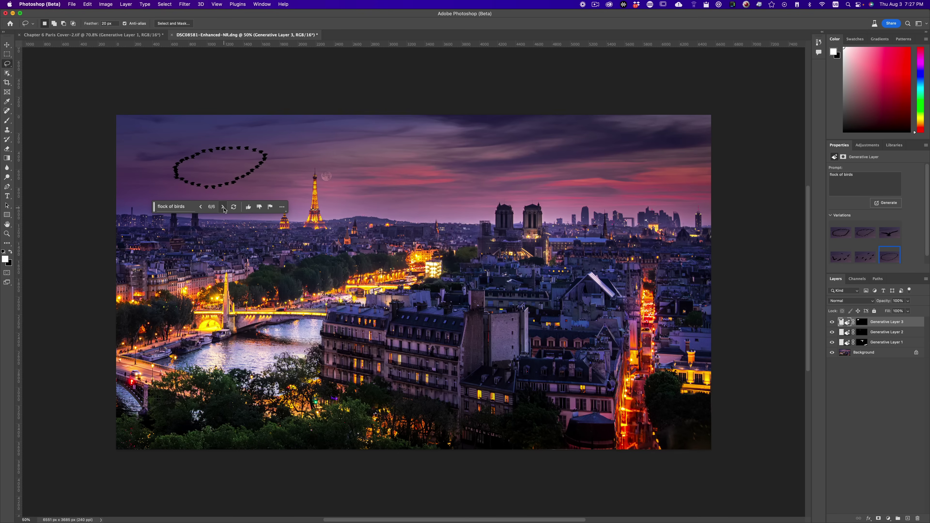
click(201, 207)
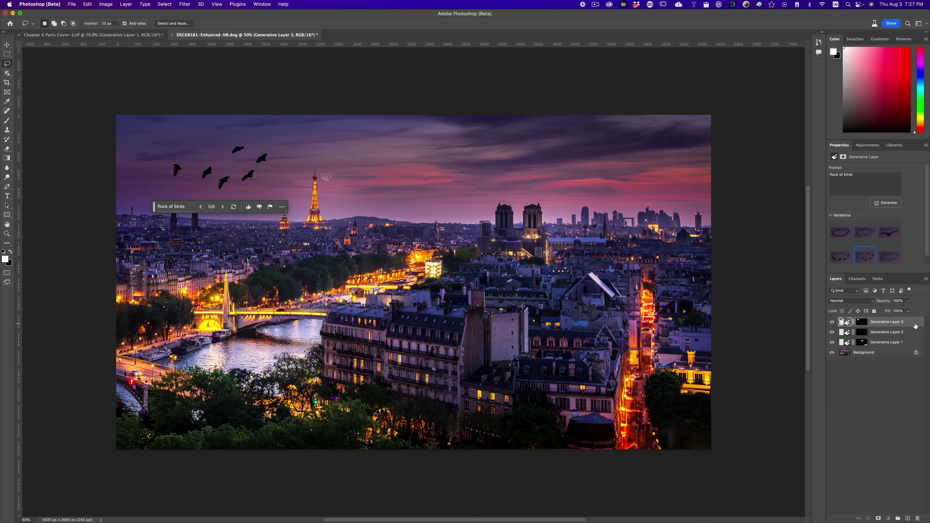
key(super+t)
mouse_move(278, 197)
mouse_down()
mouse_move(247, 173)
mouse_move(278, 204)
mouse_move(265, 182)
mouse_move(275, 197)
mouse_up()
key(l)
Delete Generative Layer 3 with the generated birds.
click(917, 518)
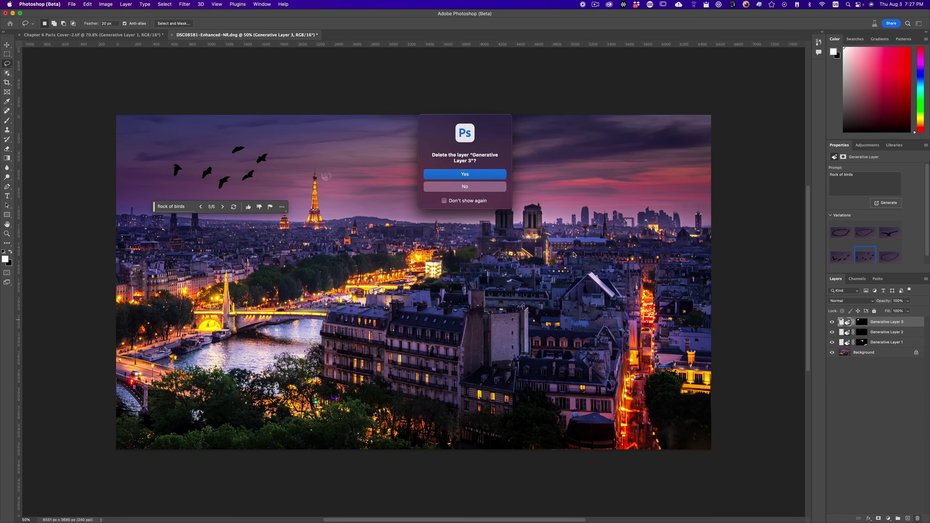
click(475, 179)
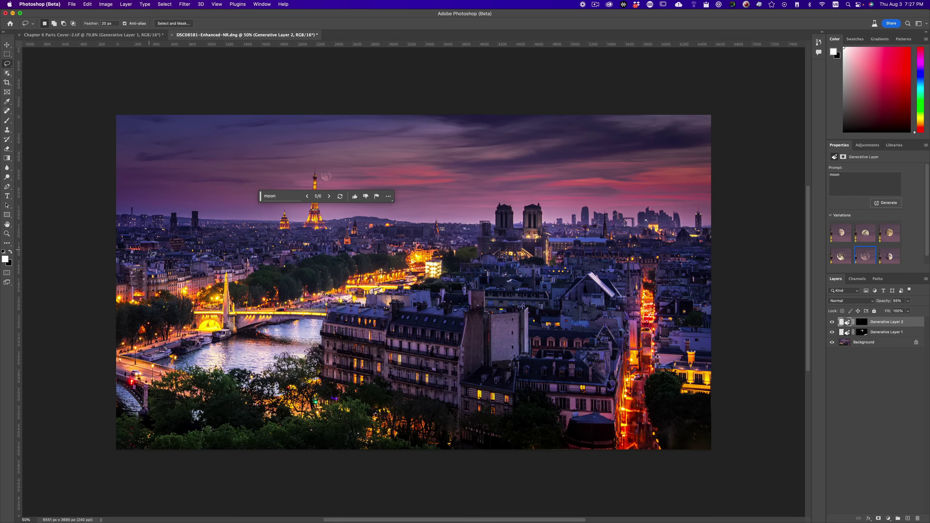
scroll(150, 252, up, 1)
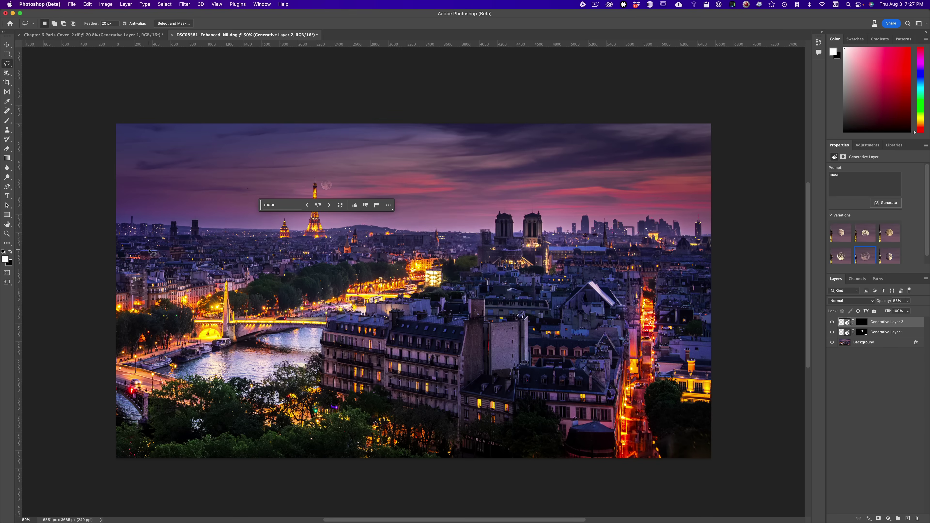
Search Pixabay for 'flocks of birds' and open the transparent Birds Flock Silhouette vector page.
key(super+Tab)
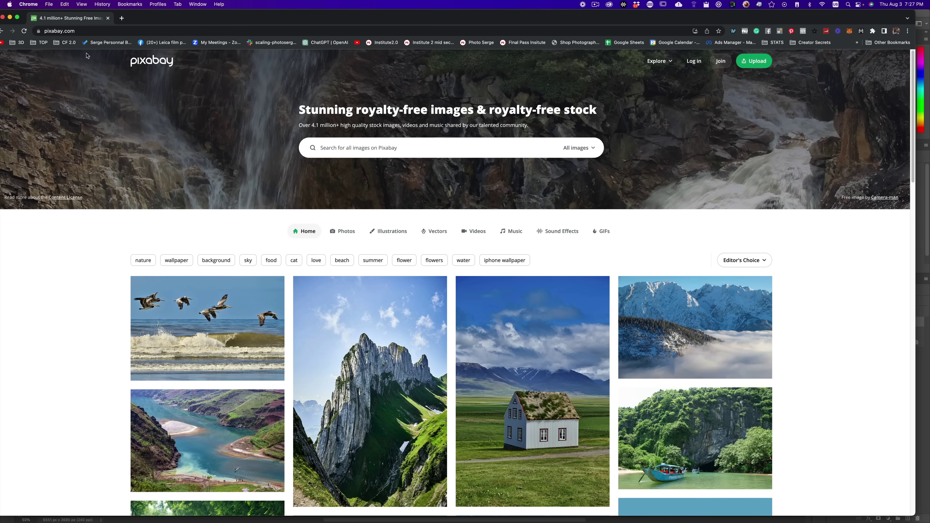
click(348, 149)
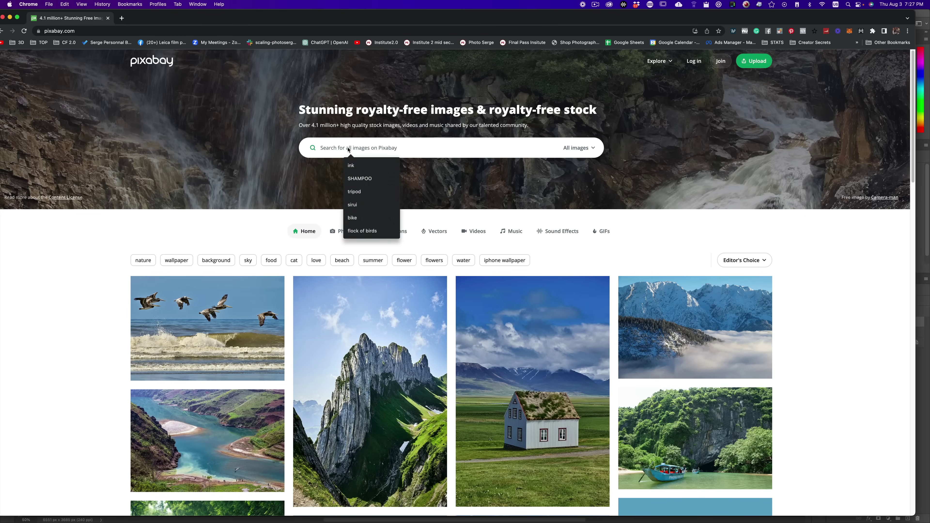
text(flocks of birds)
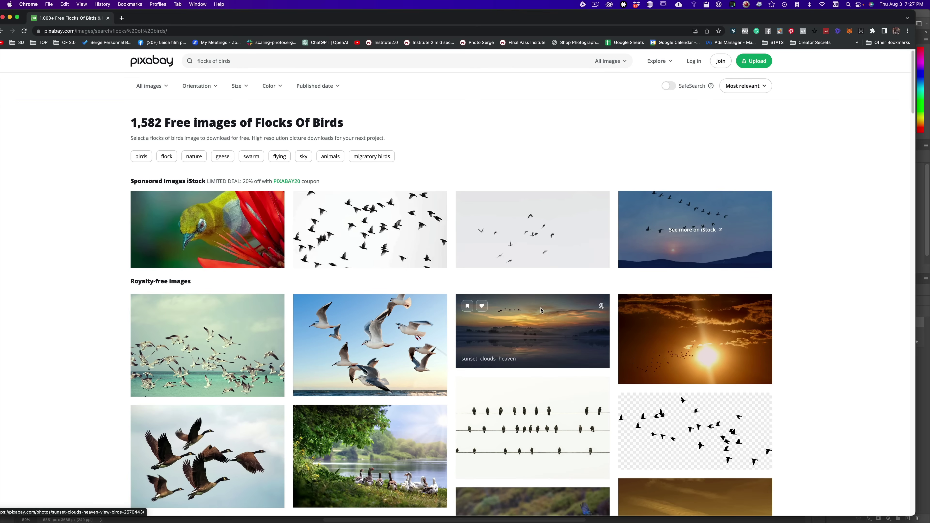
scroll(540, 310, down, 6)
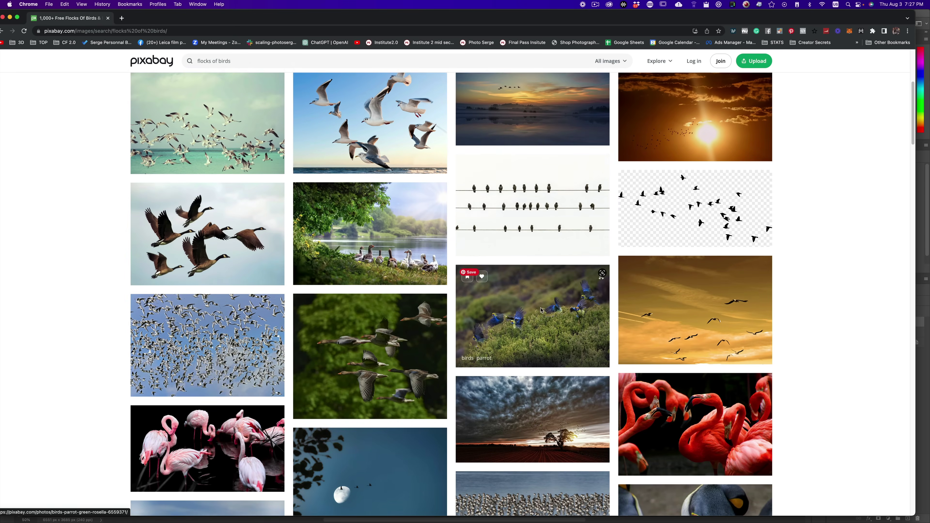
scroll(619, 256, down, 2)
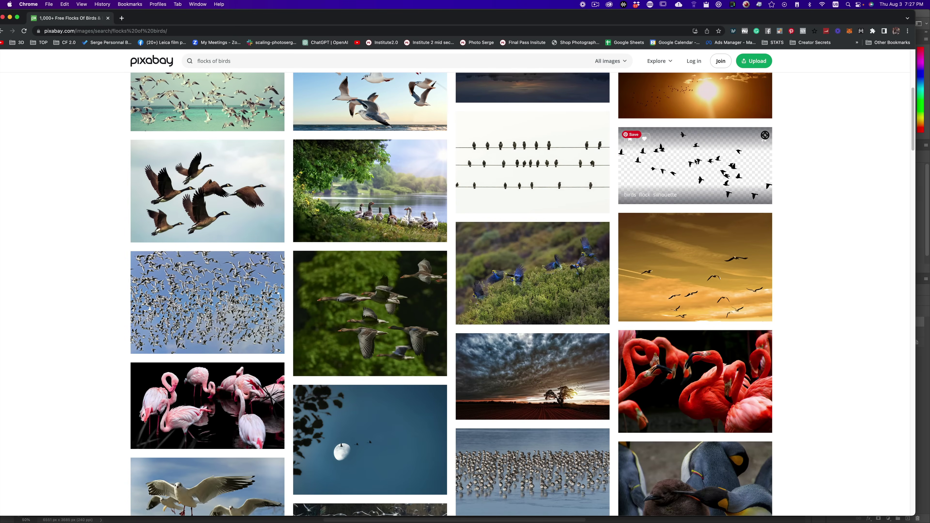
click(712, 127)
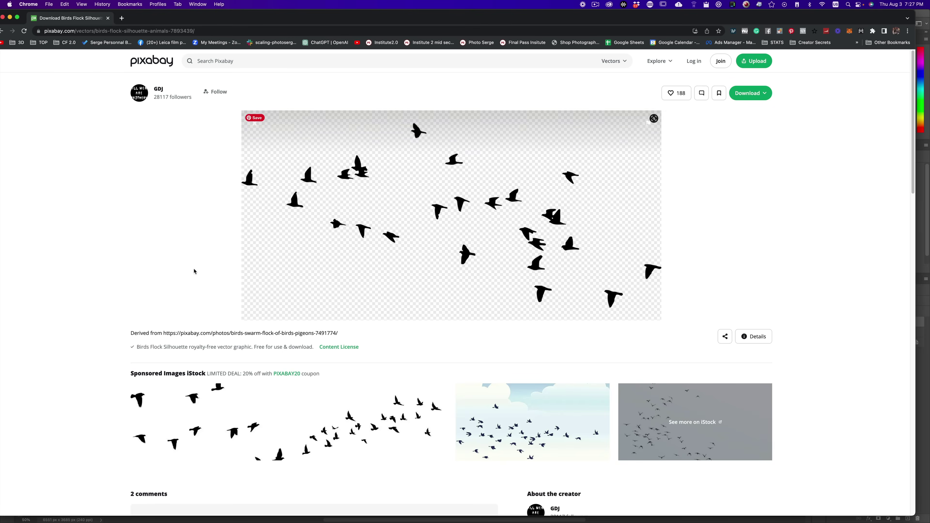
key(super+Tab)
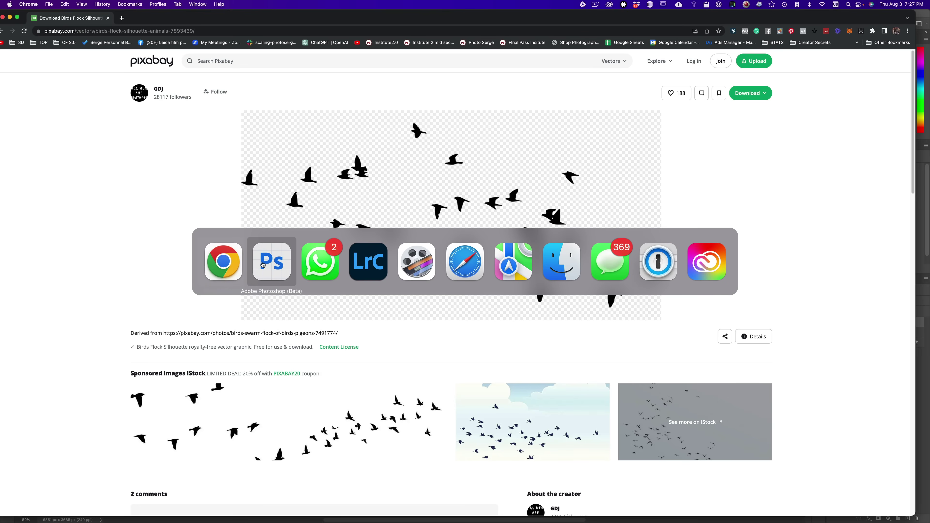
Place the birds PNG from Finder, scaled to about 26.5%, in the sky beside the Eiffel Tower.
key(super+Tab)
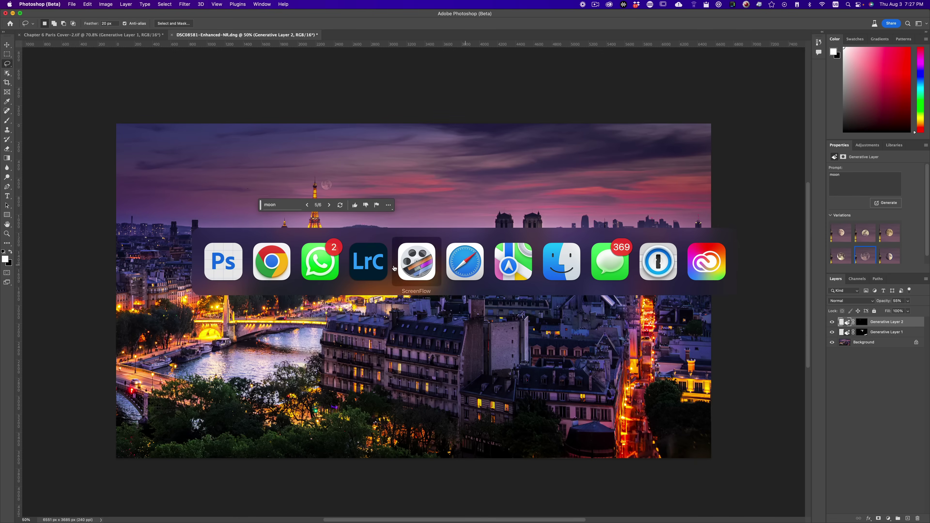
click(561, 261)
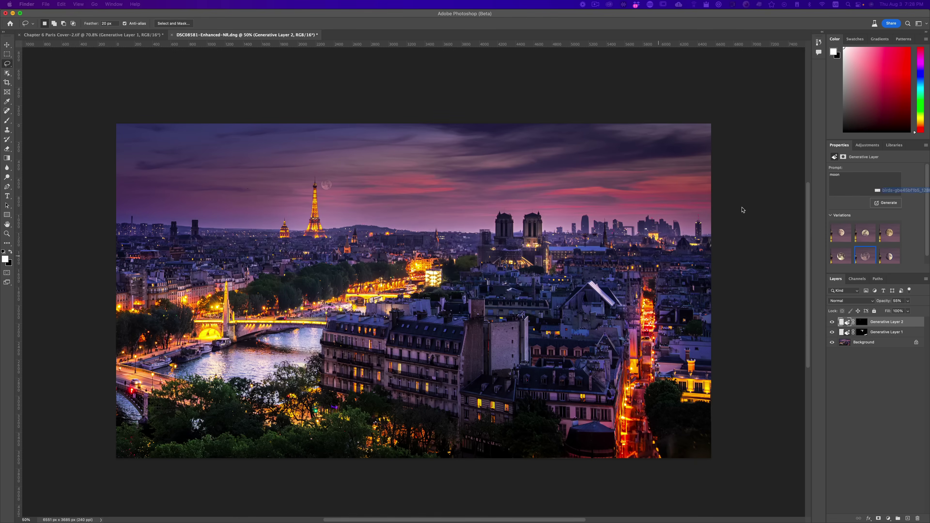
drag(743, 209, 403, 268)
drag(416, 219, 406, 152)
drag(593, 304, 446, 243)
drag(421, 218, 400, 205)
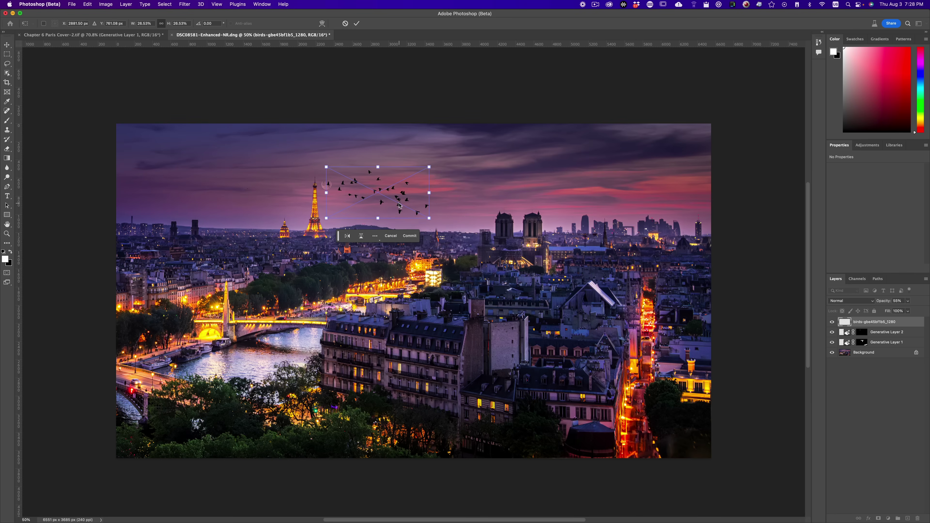
key(Return)
key(z)
click(362, 199)
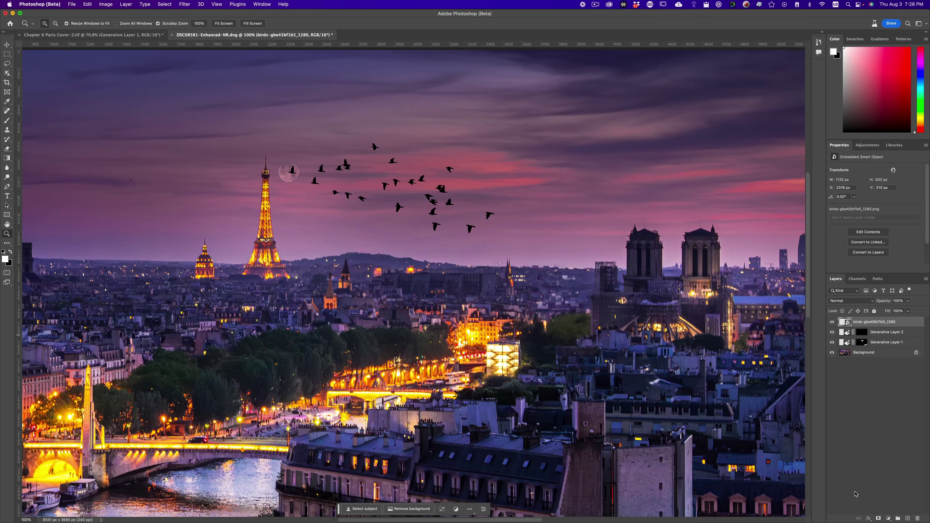
Add a layer mask to the birds layer and paint out unwanted birds in black at 100%.
click(879, 518)
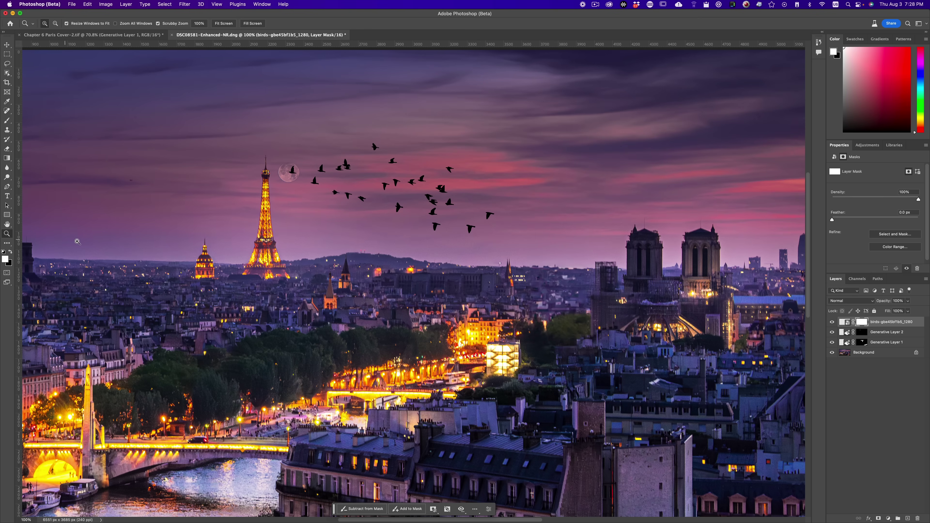
key(b)
click(11, 251)
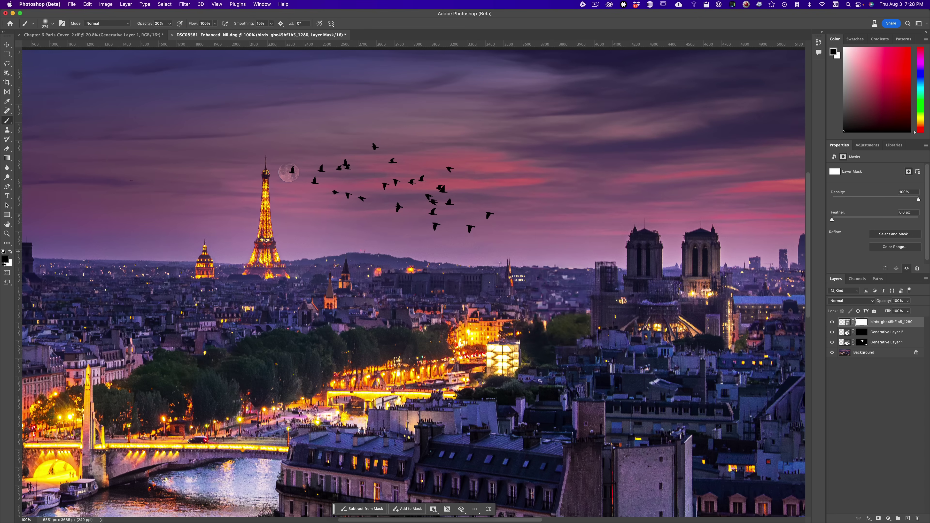
drag(145, 24, 291, 14)
mouse_move(450, 193)
mouse_down()
mouse_move(400, 196)
mouse_move(437, 206)
mouse_move(425, 195)
mouse_move(438, 214)
mouse_move(438, 182)
mouse_move(448, 202)
mouse_up()
drag(350, 166, 344, 160)
Hide the moon layer, soften the mask with a 28% brush, and set birds opacity to 55%.
drag(270, 112, 286, 112)
click(170, 23)
drag(171, 31, 145, 32)
click(832, 332)
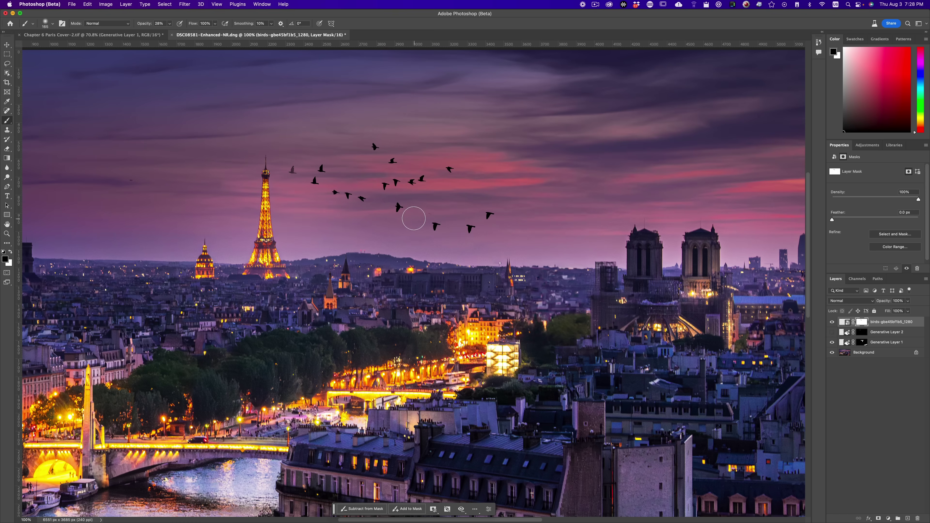
drag(493, 202, 513, 202)
mouse_move(907, 301)
mouse_down()
mouse_move(909, 310)
mouse_move(897, 310)
mouse_up()
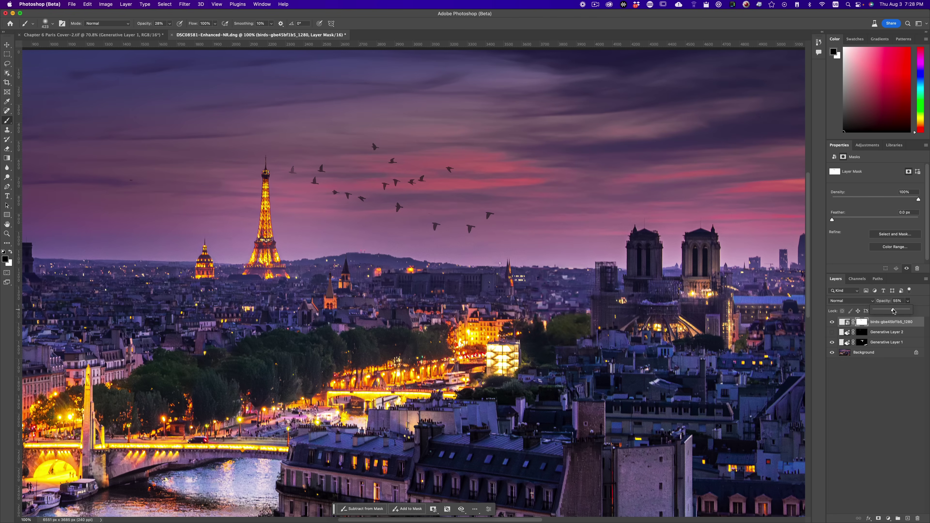
Zoom out to 50% and save the composite as DSC08581-Enhanced-NR-Edit.psd.
key(z)
alt+click(588, 320)
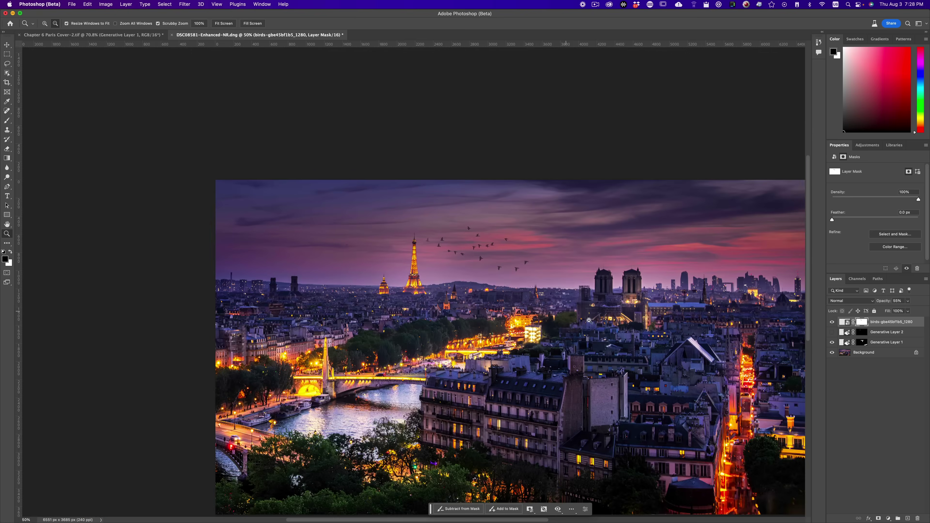
scroll(588, 320, down, 5)
scroll(588, 320, right, 3)
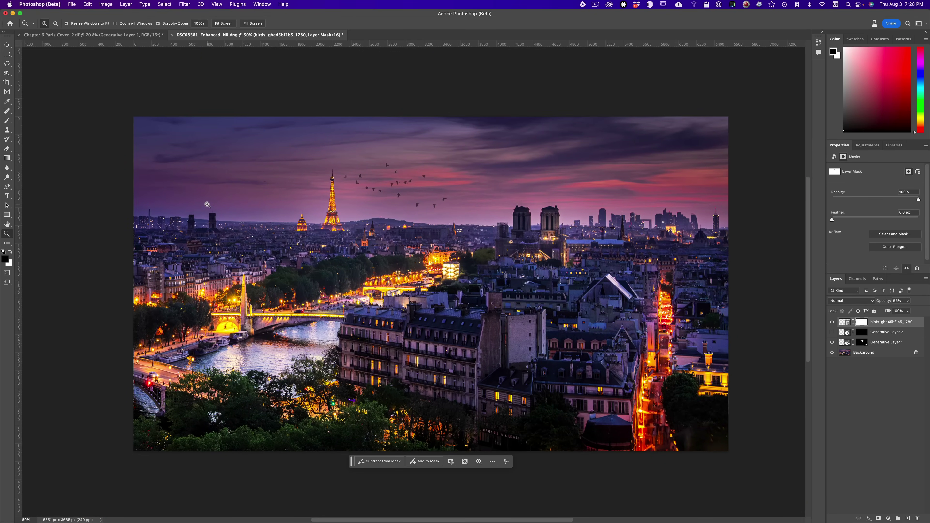
key(super+s)
click(497, 182)
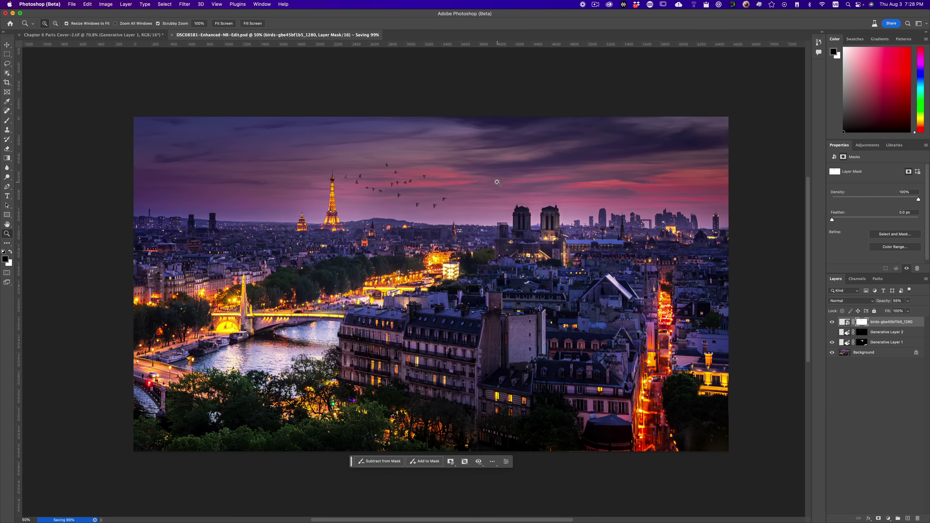
key(super+Tab)
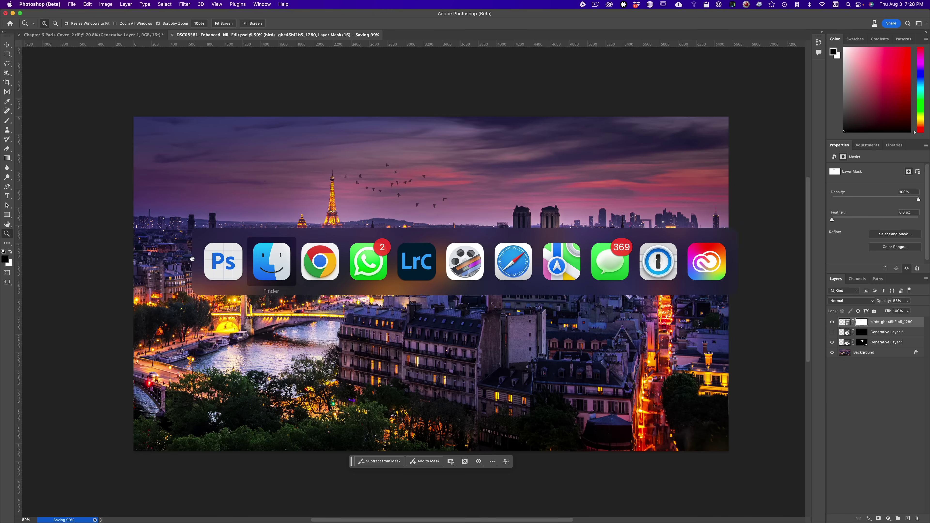
Switch to Lightroom Classic and open the original untoned DSC08581.ARW (photo 21) in Develop.
click(407, 263)
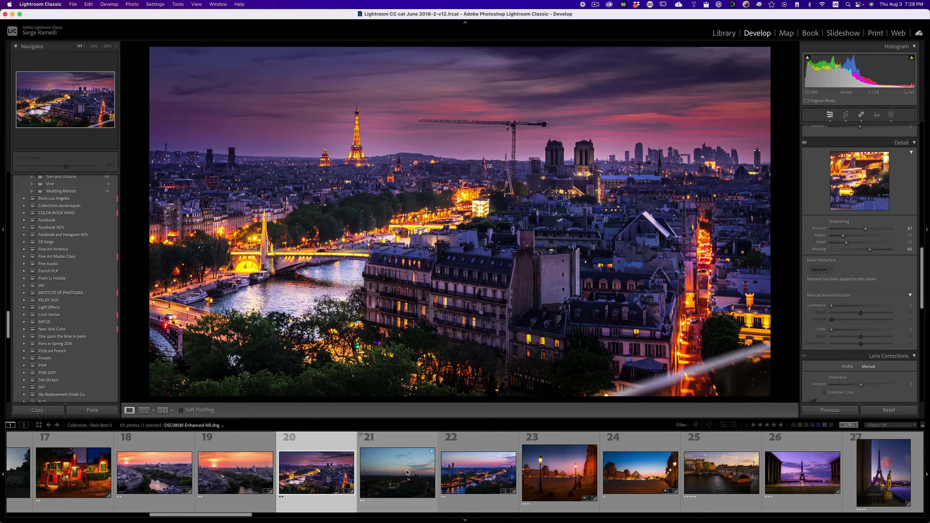
click(396, 475)
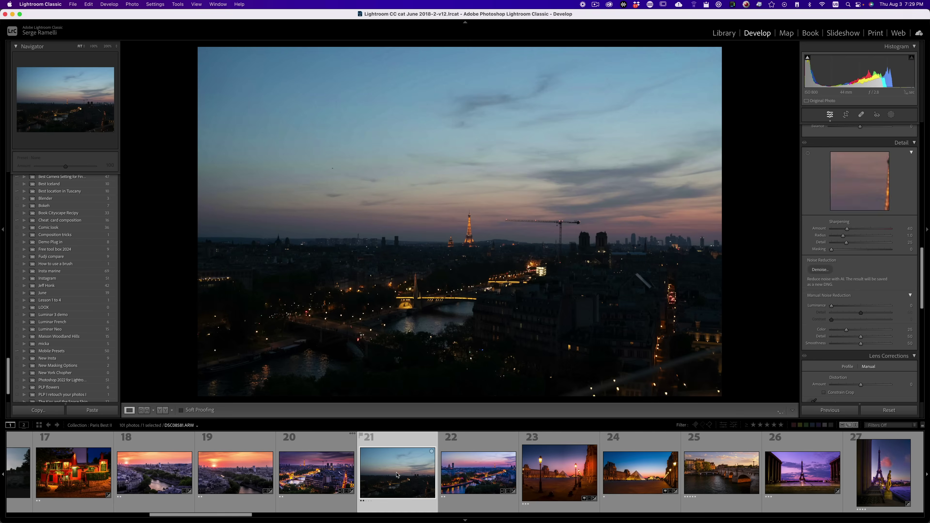